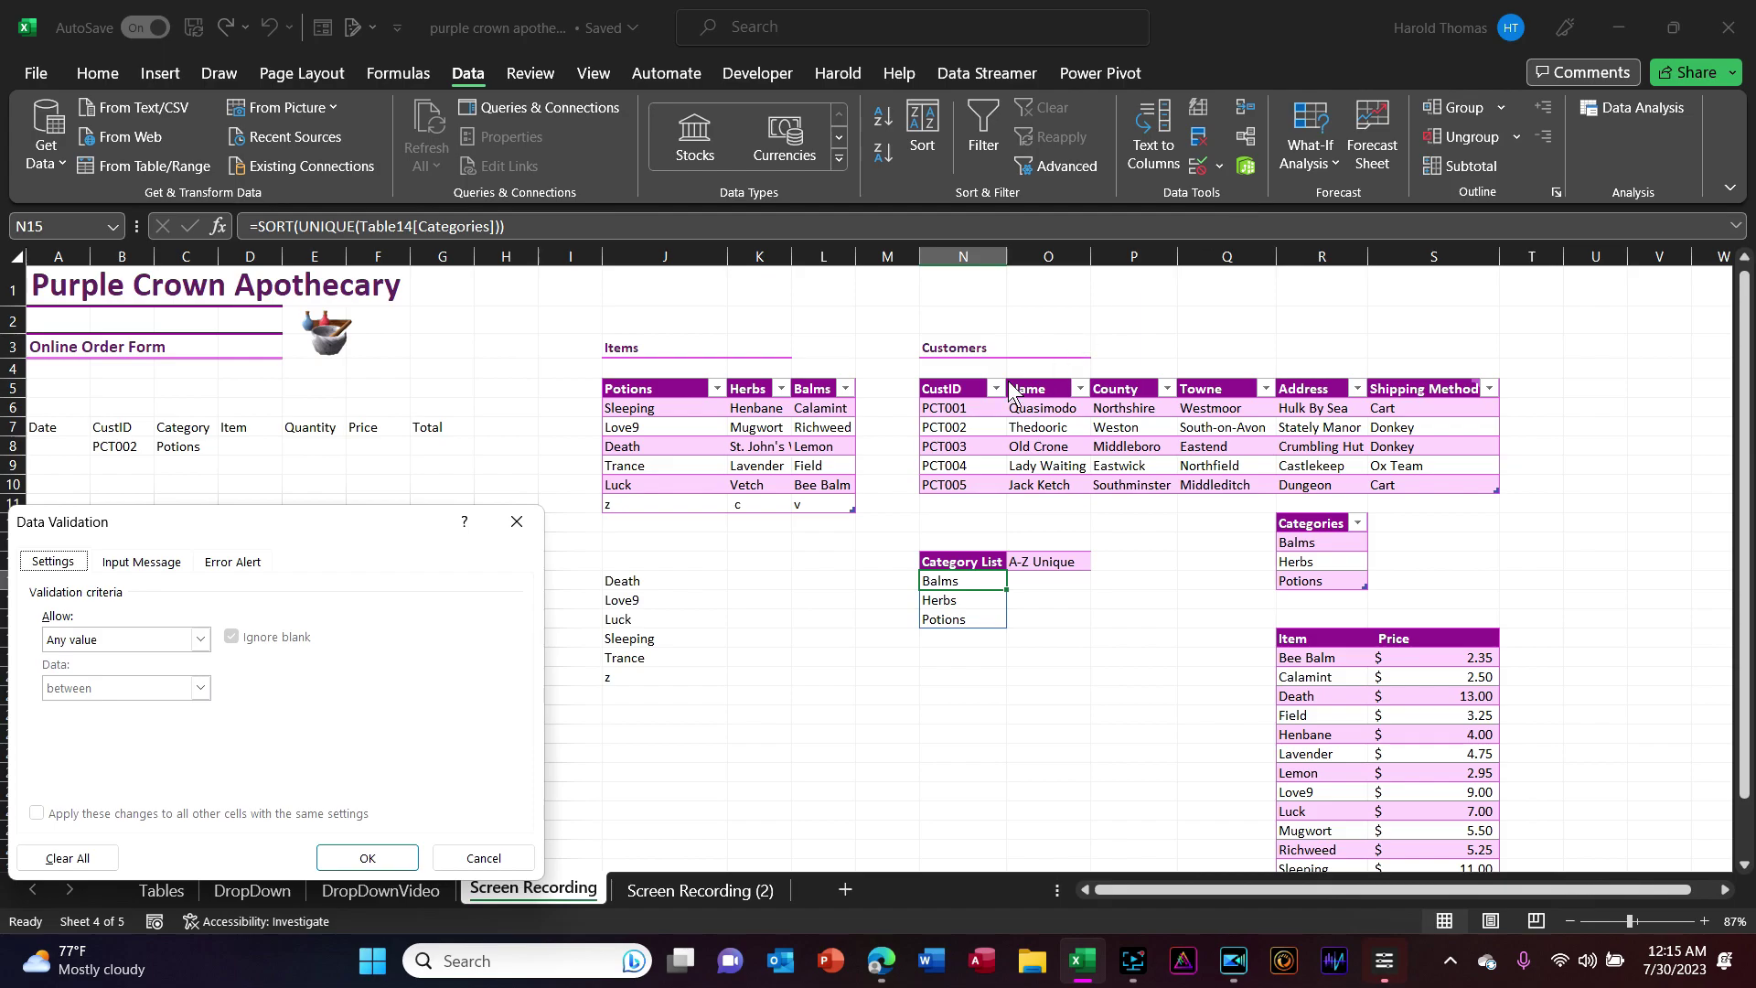
- Choose List as the allowed entry type in the Data Validation settings
left_click(199, 639)
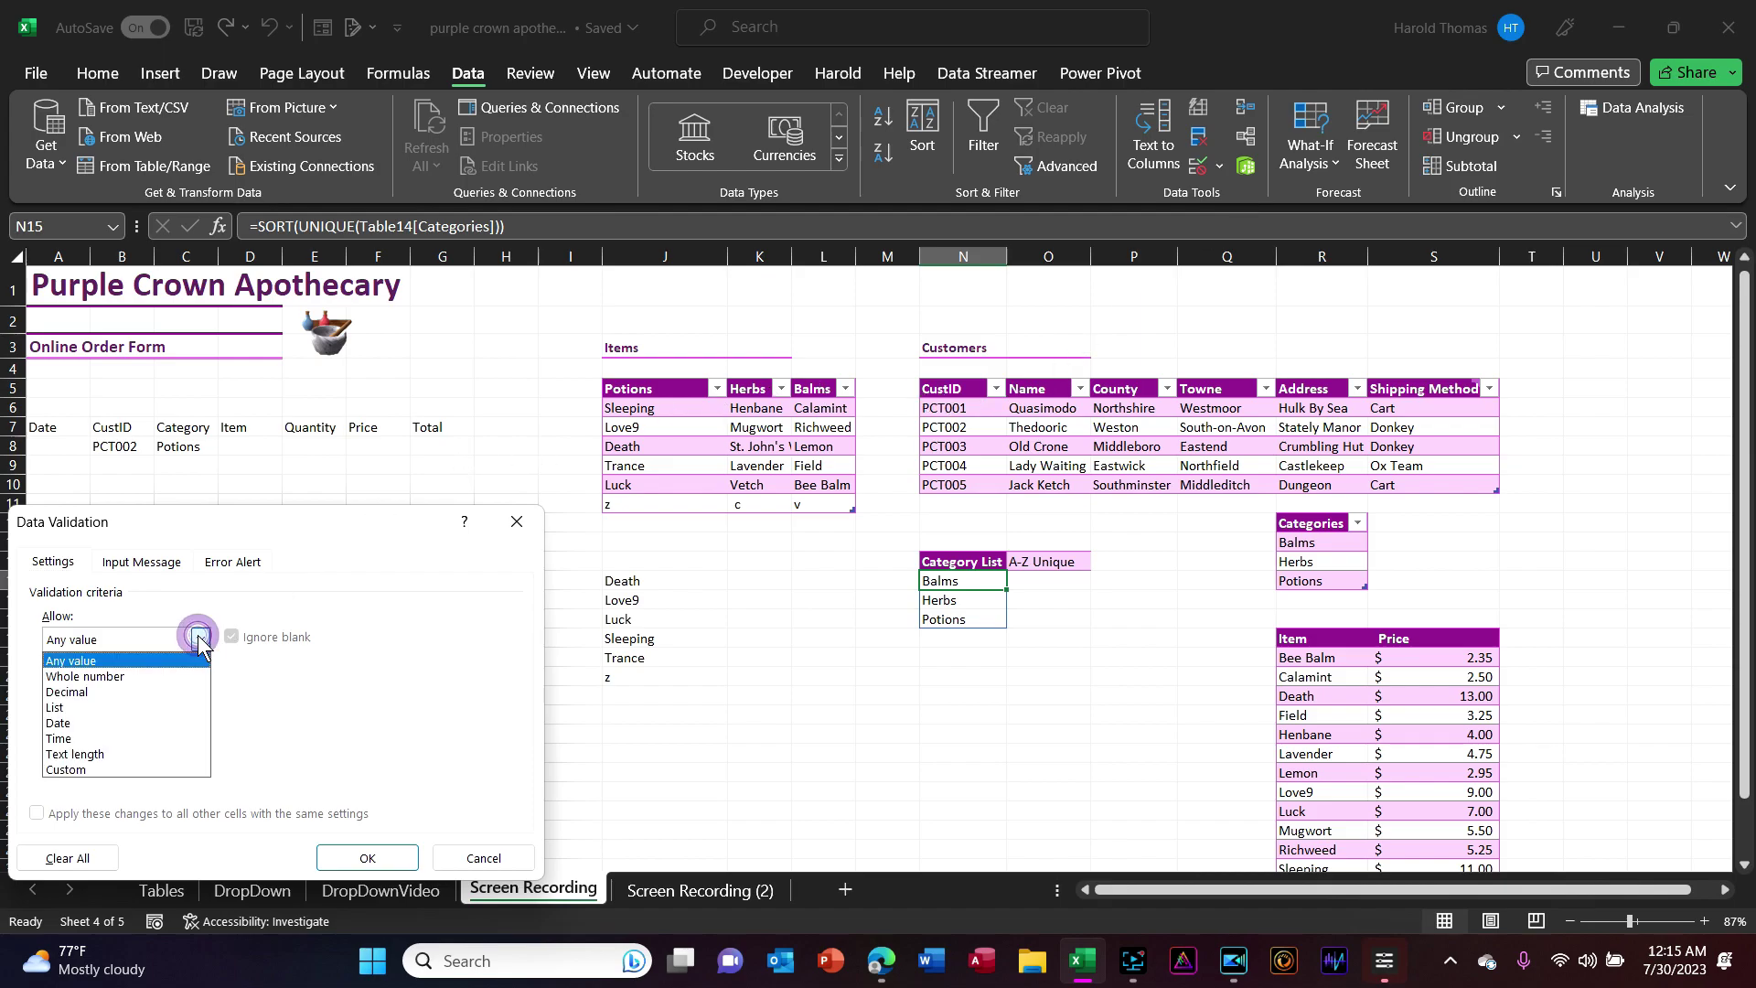
left_click(157, 705)
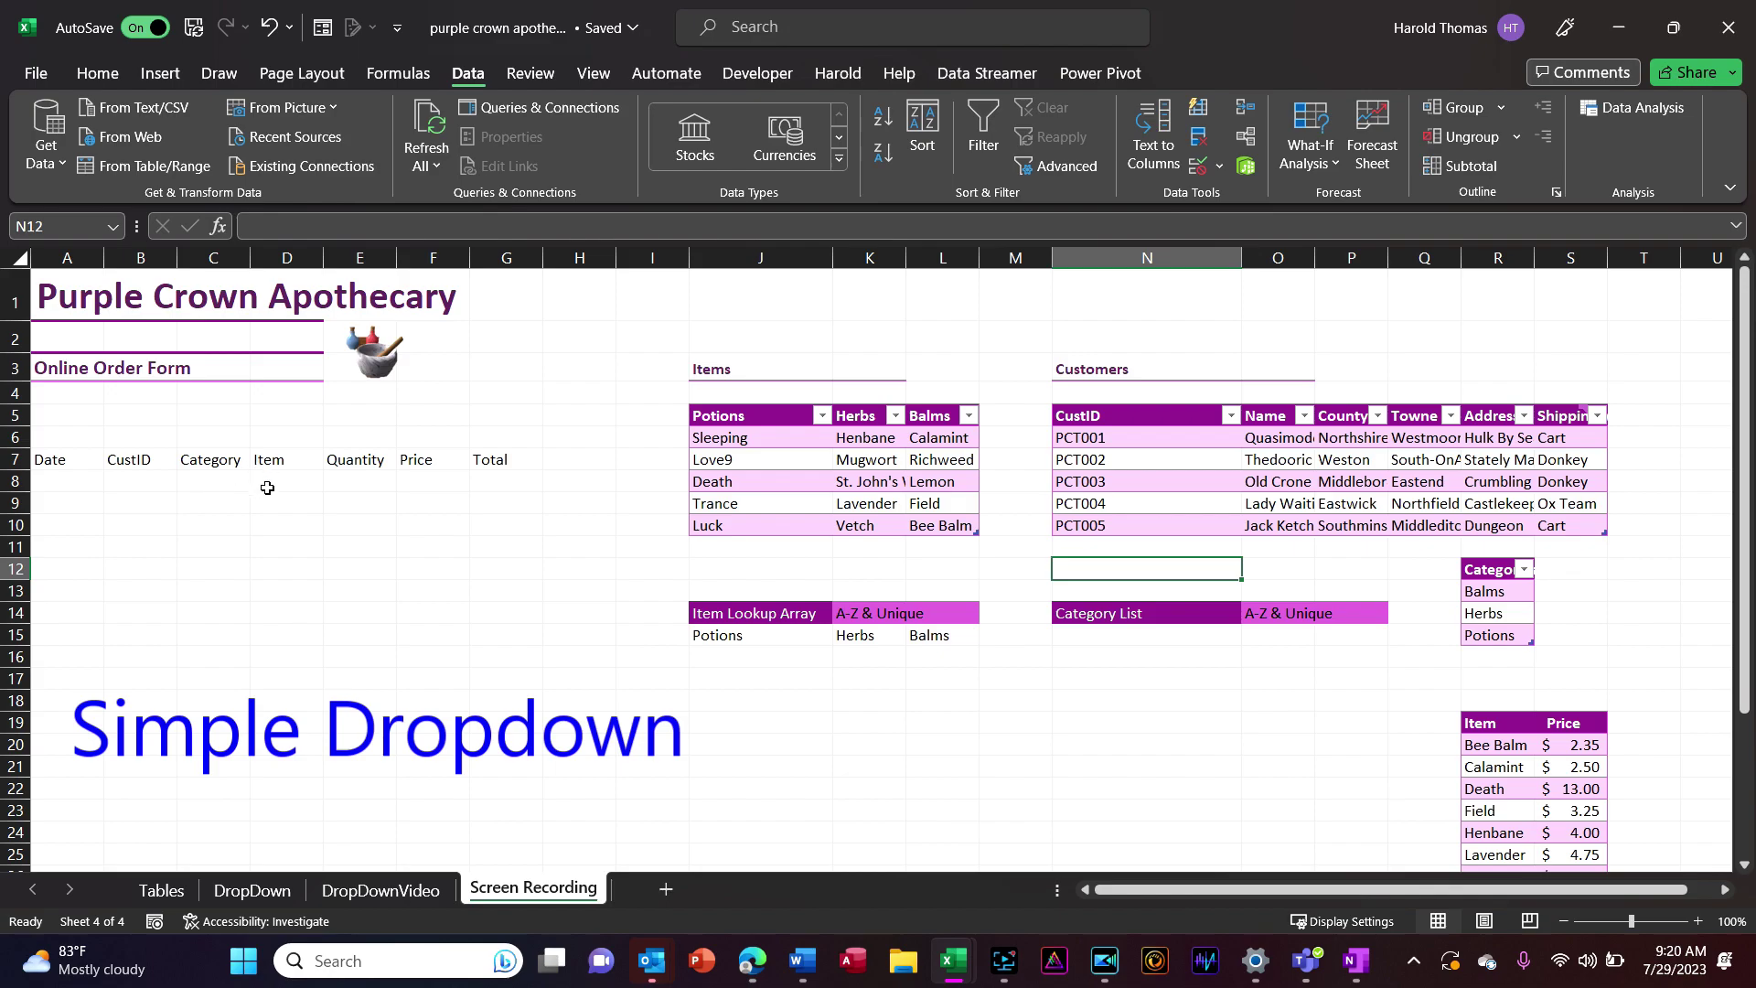
- Make B8 a List dropdown sourced from the five customer IDs in $N$6:$N$10
left_click(141, 485)
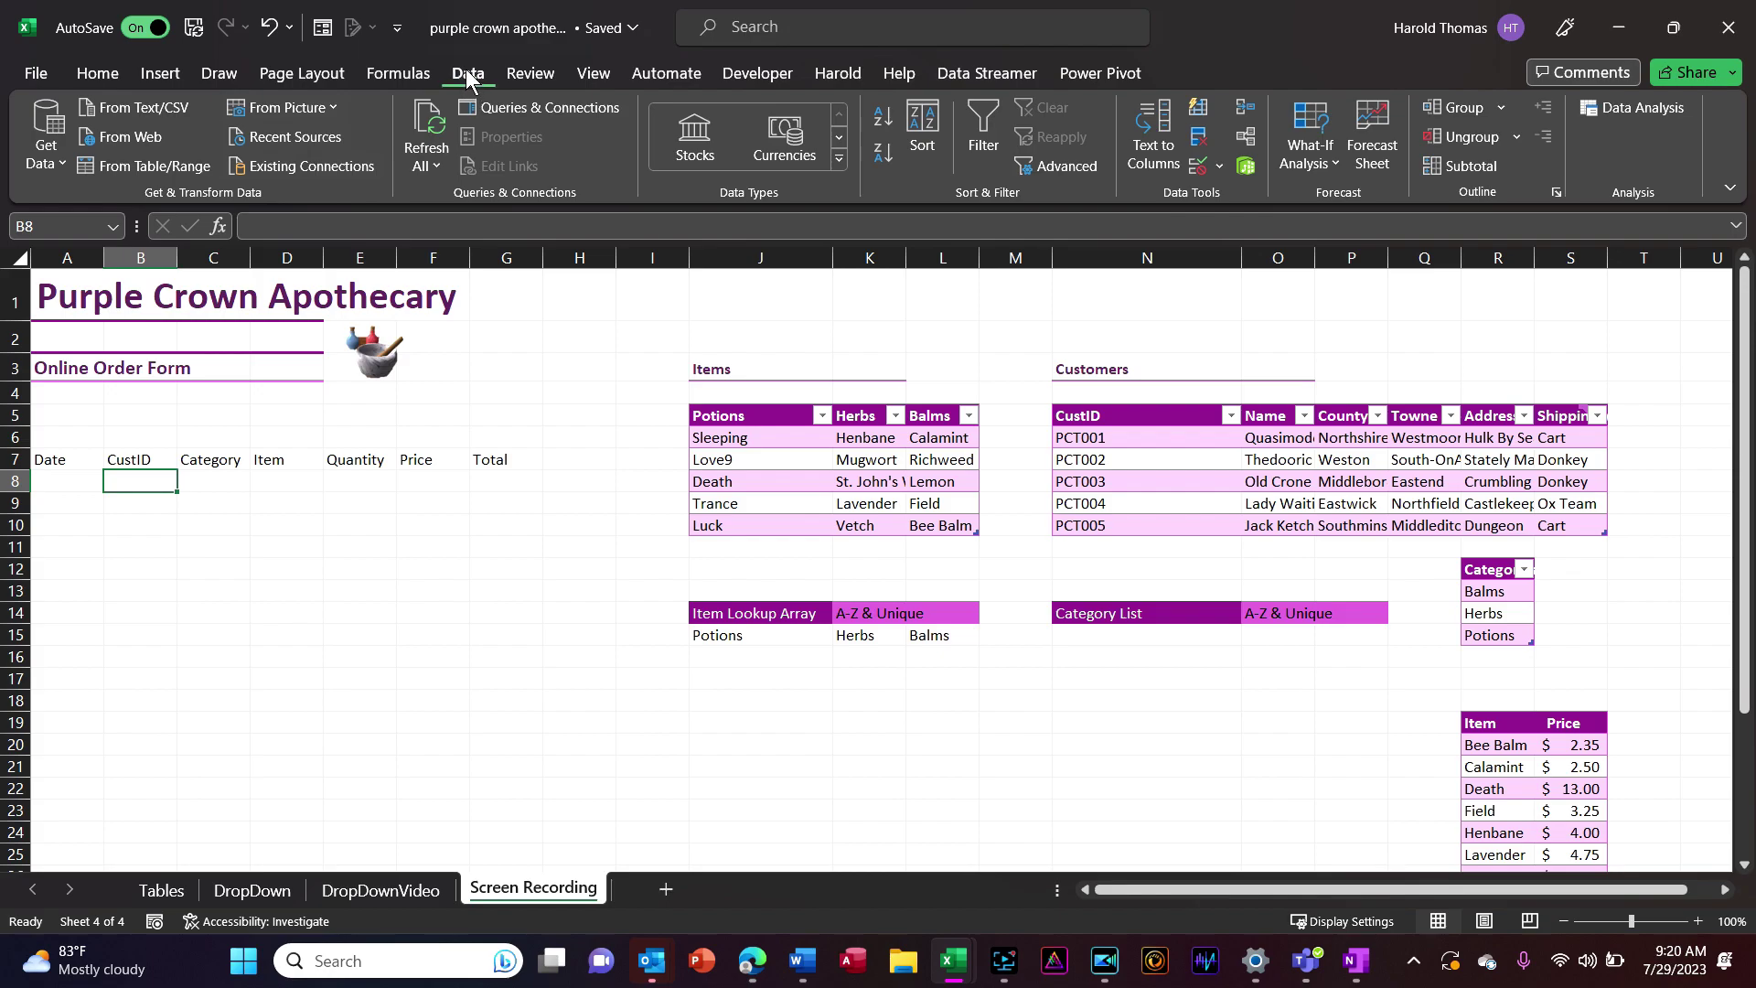
left_click(1217, 164)
left_click(1229, 191)
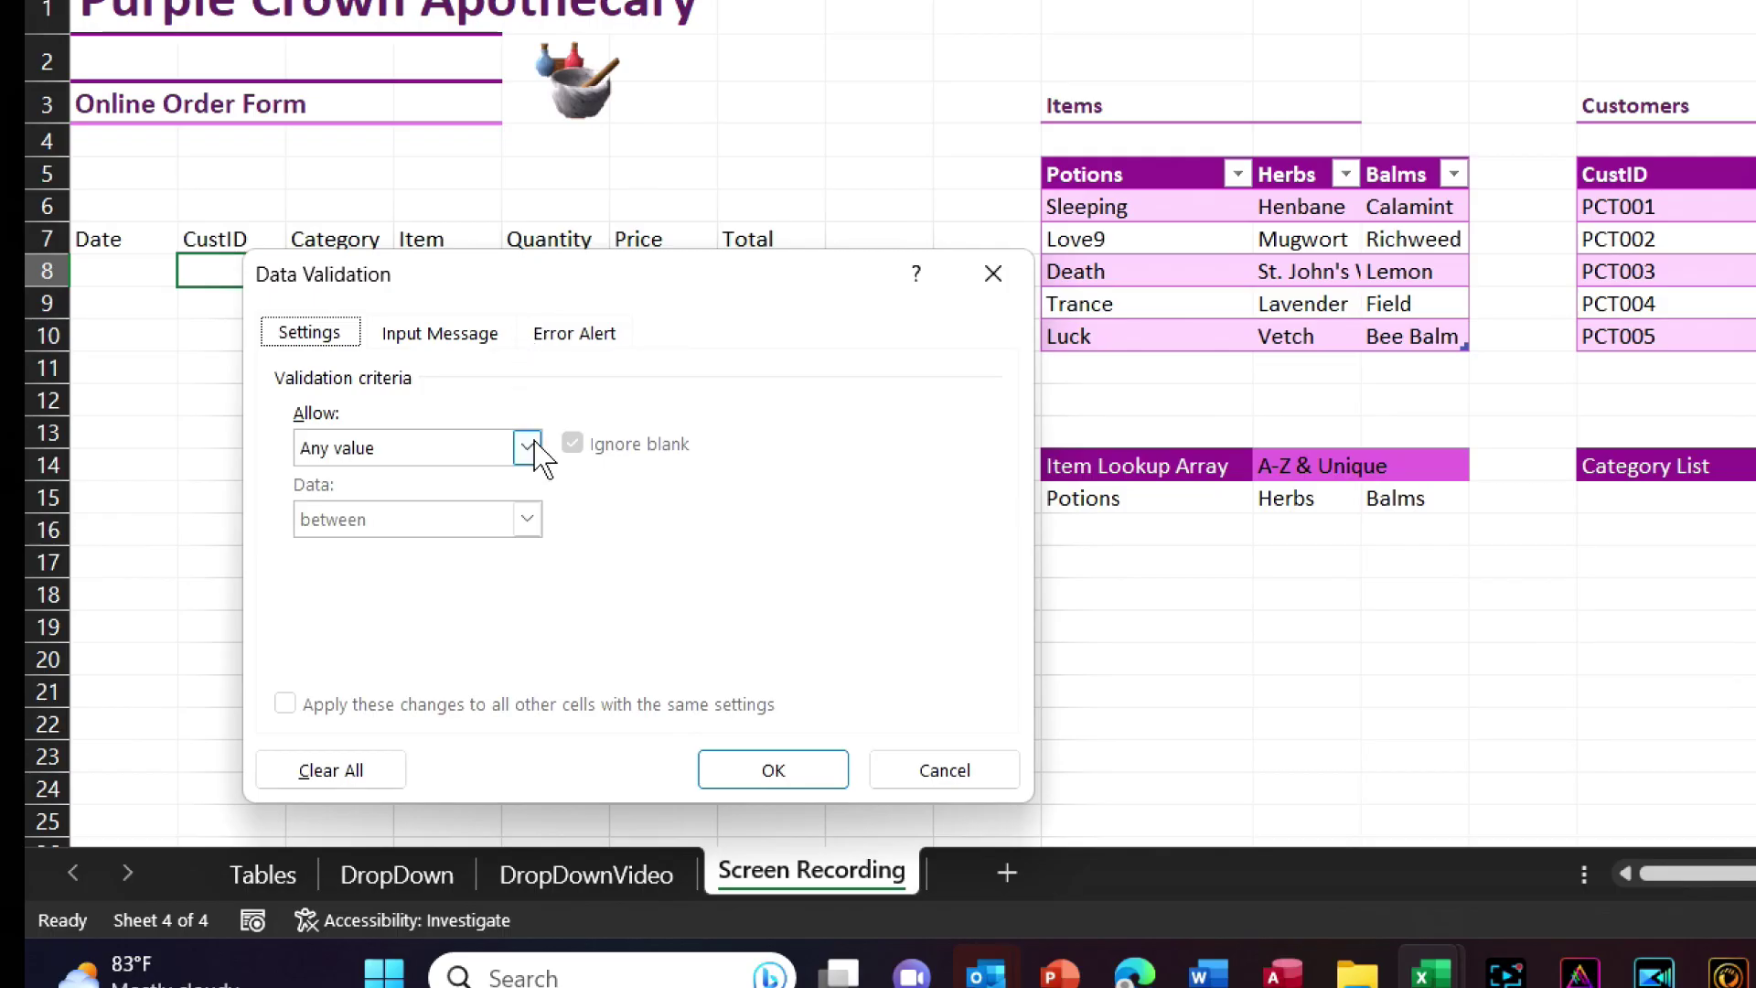
left_click(528, 448)
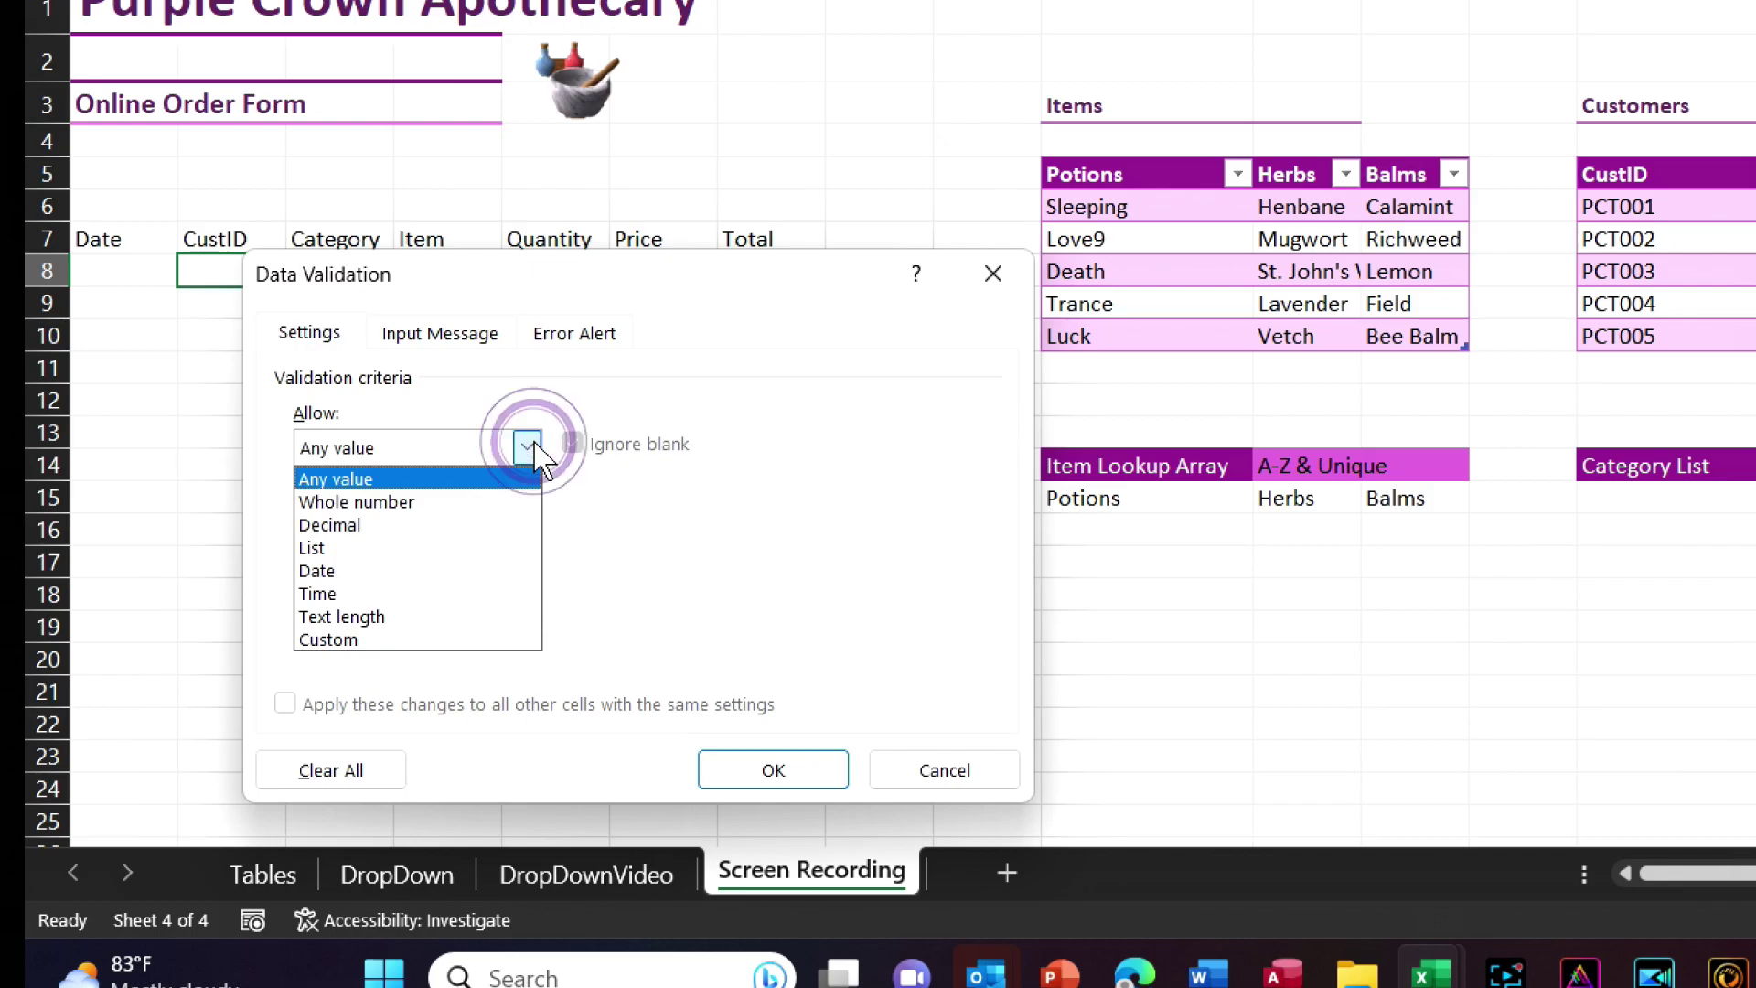
left_click(433, 549)
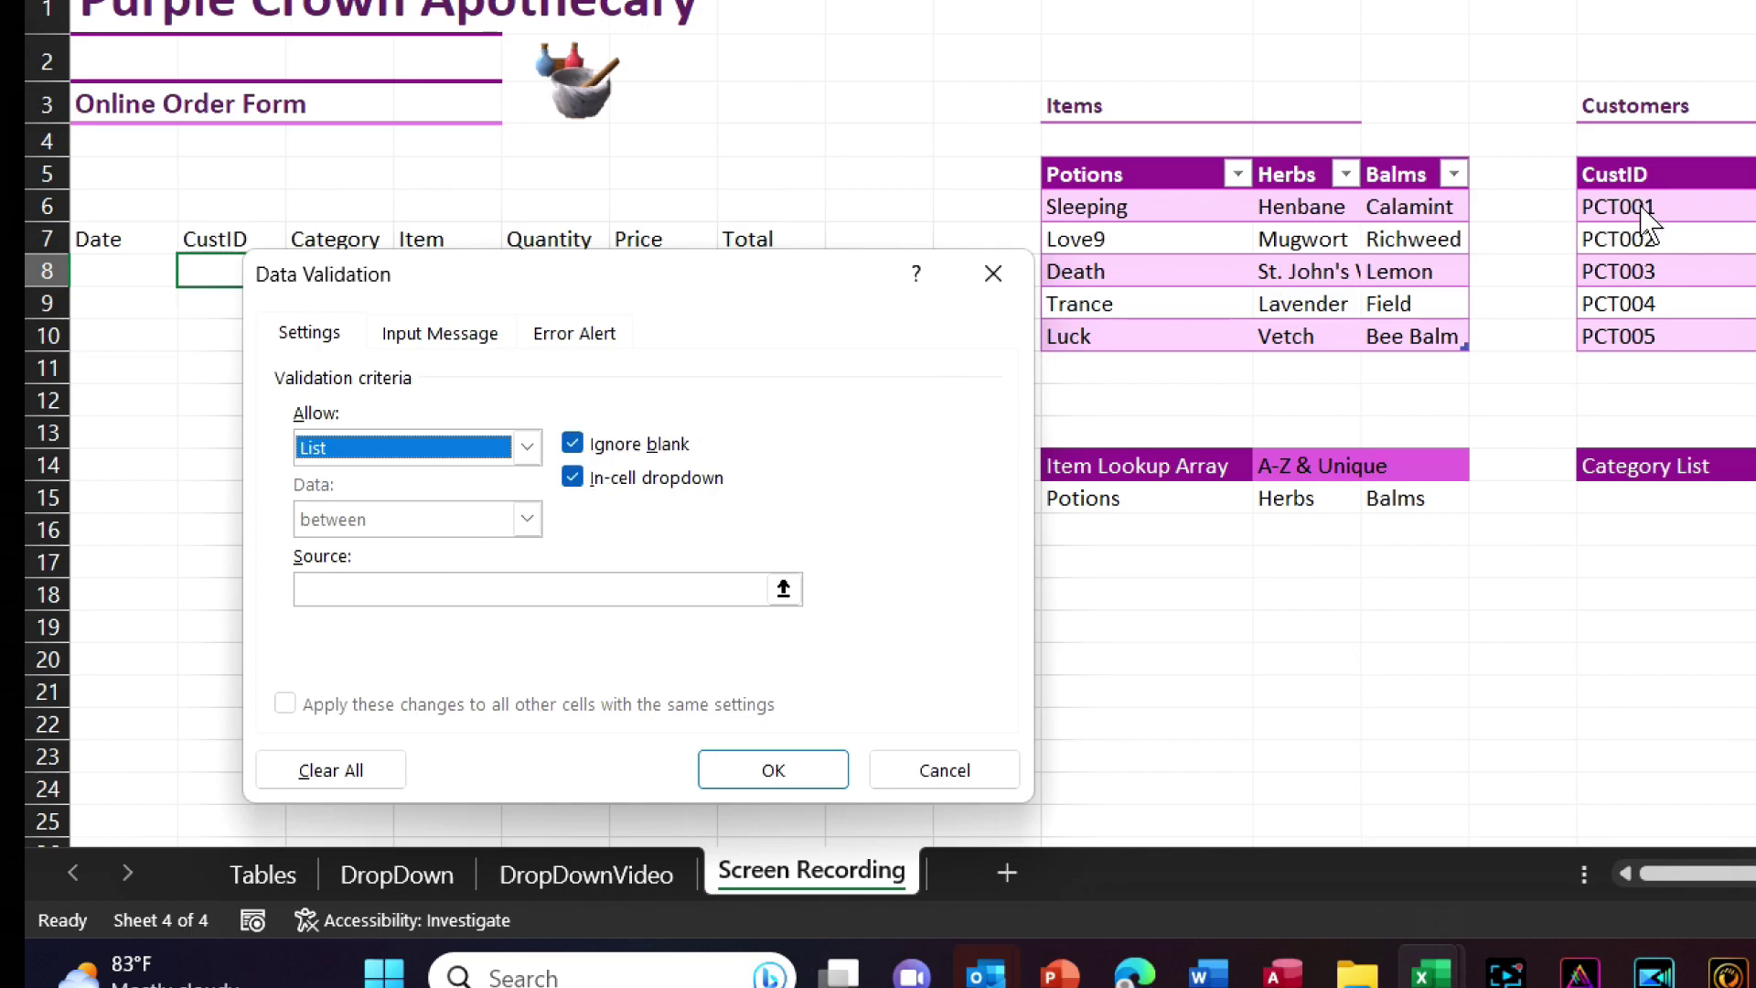
left_click(378, 592)
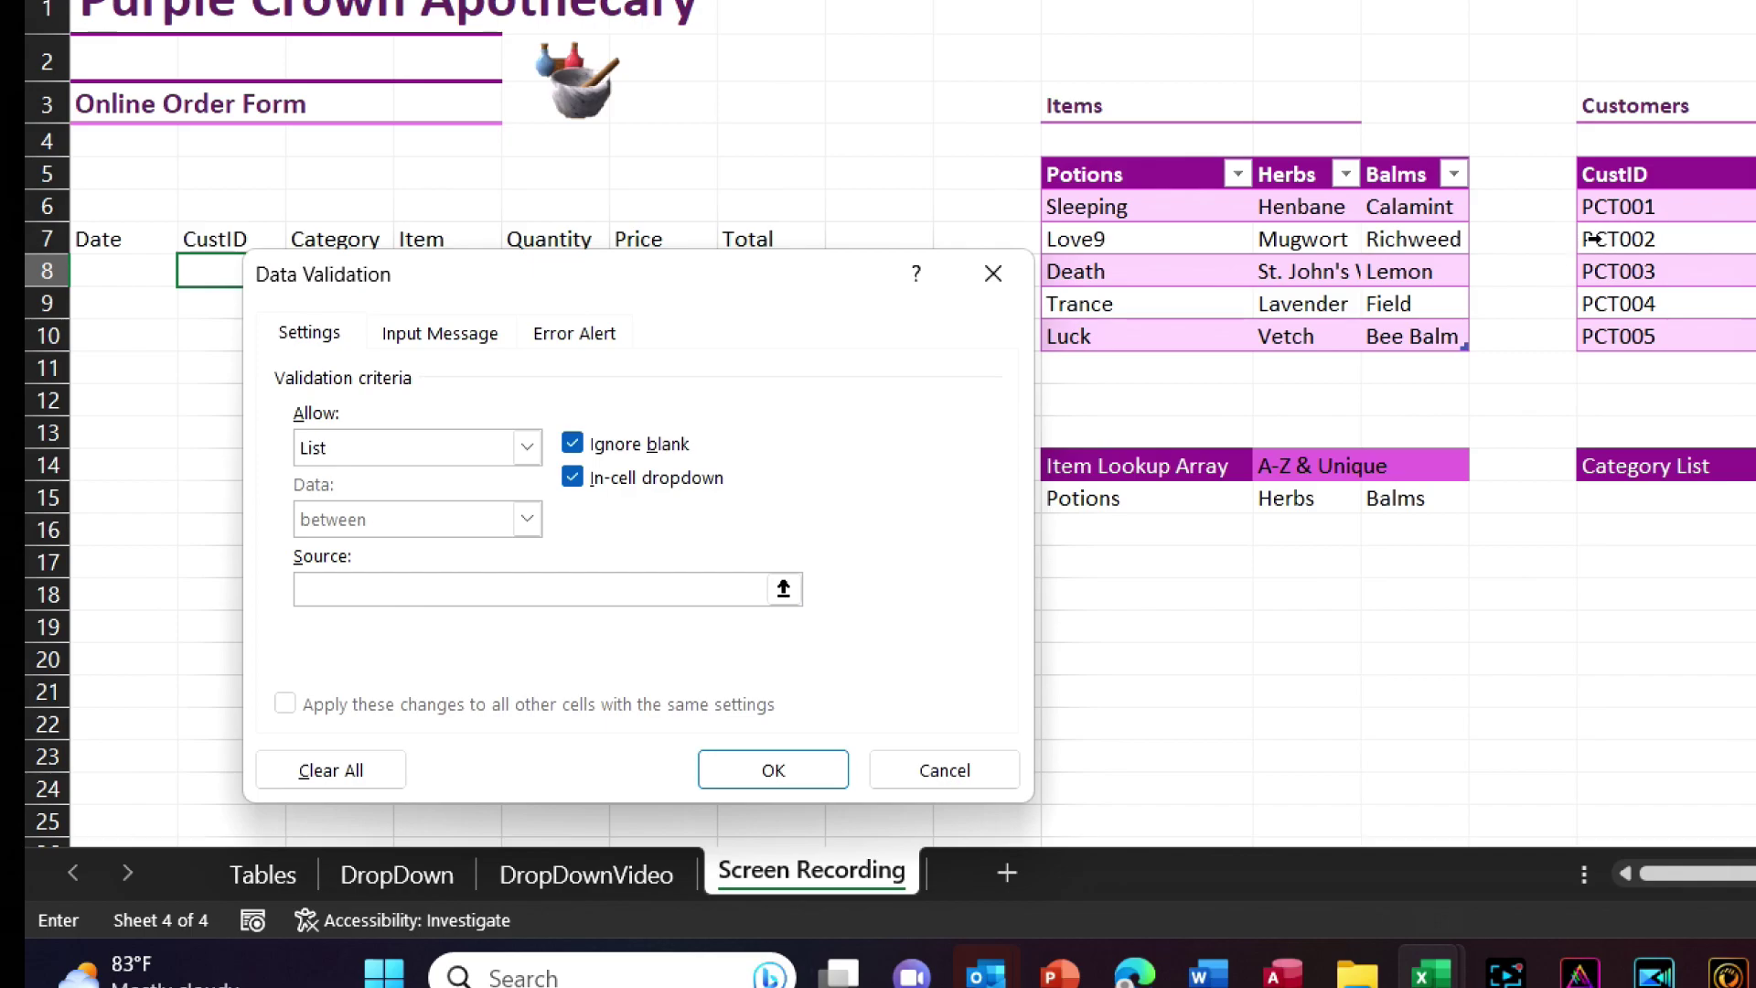
left_click(1627, 208)
left_click_drag(1628, 208, 1643, 340)
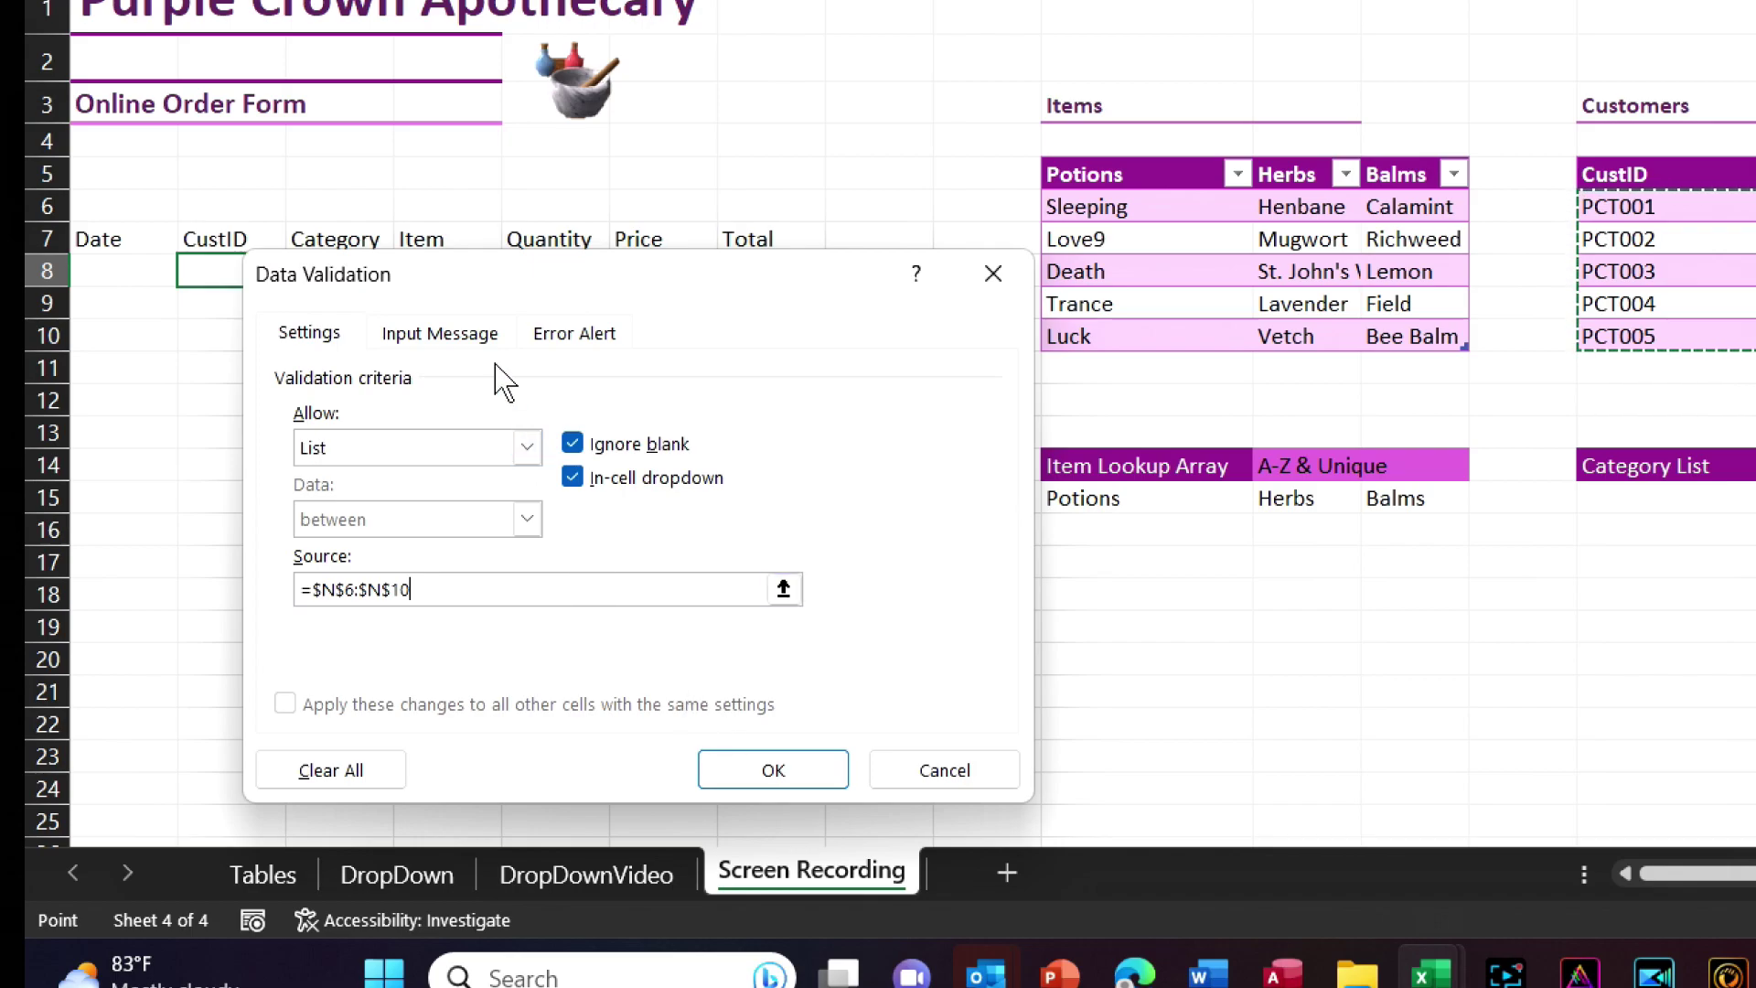
left_click(483, 336)
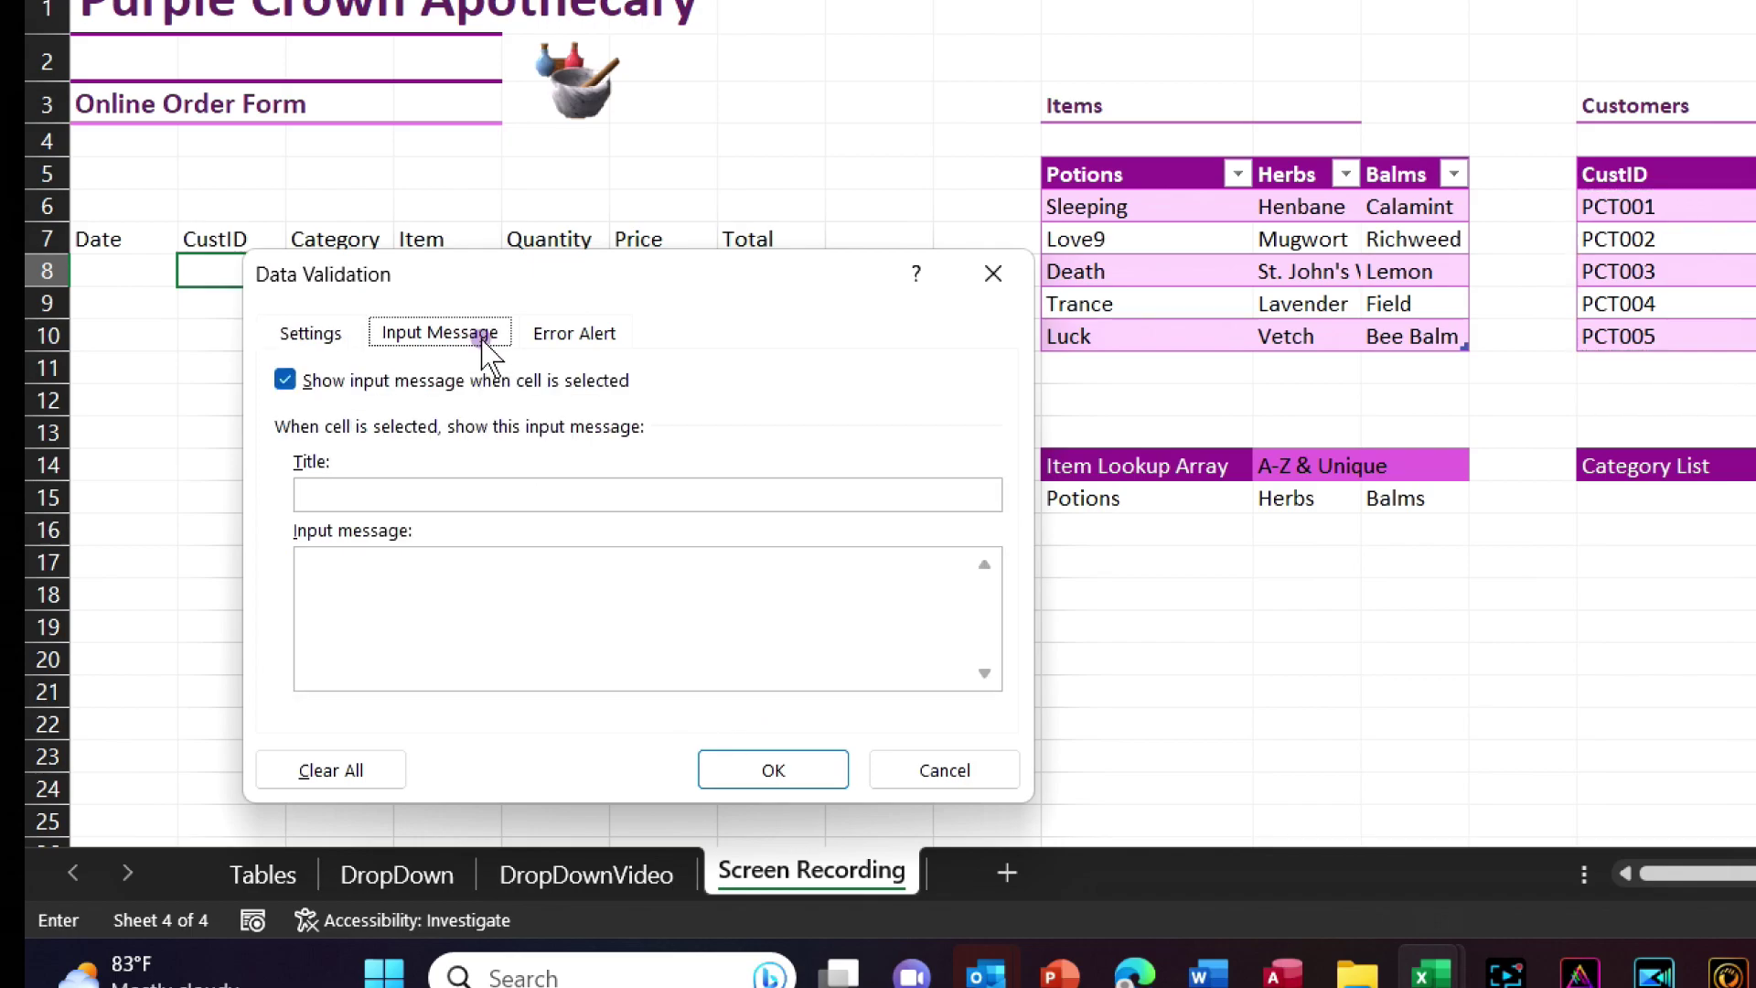
- Give B8 an input message titled 'Input' reading 'Enter customer ID'
left_click(416, 482)
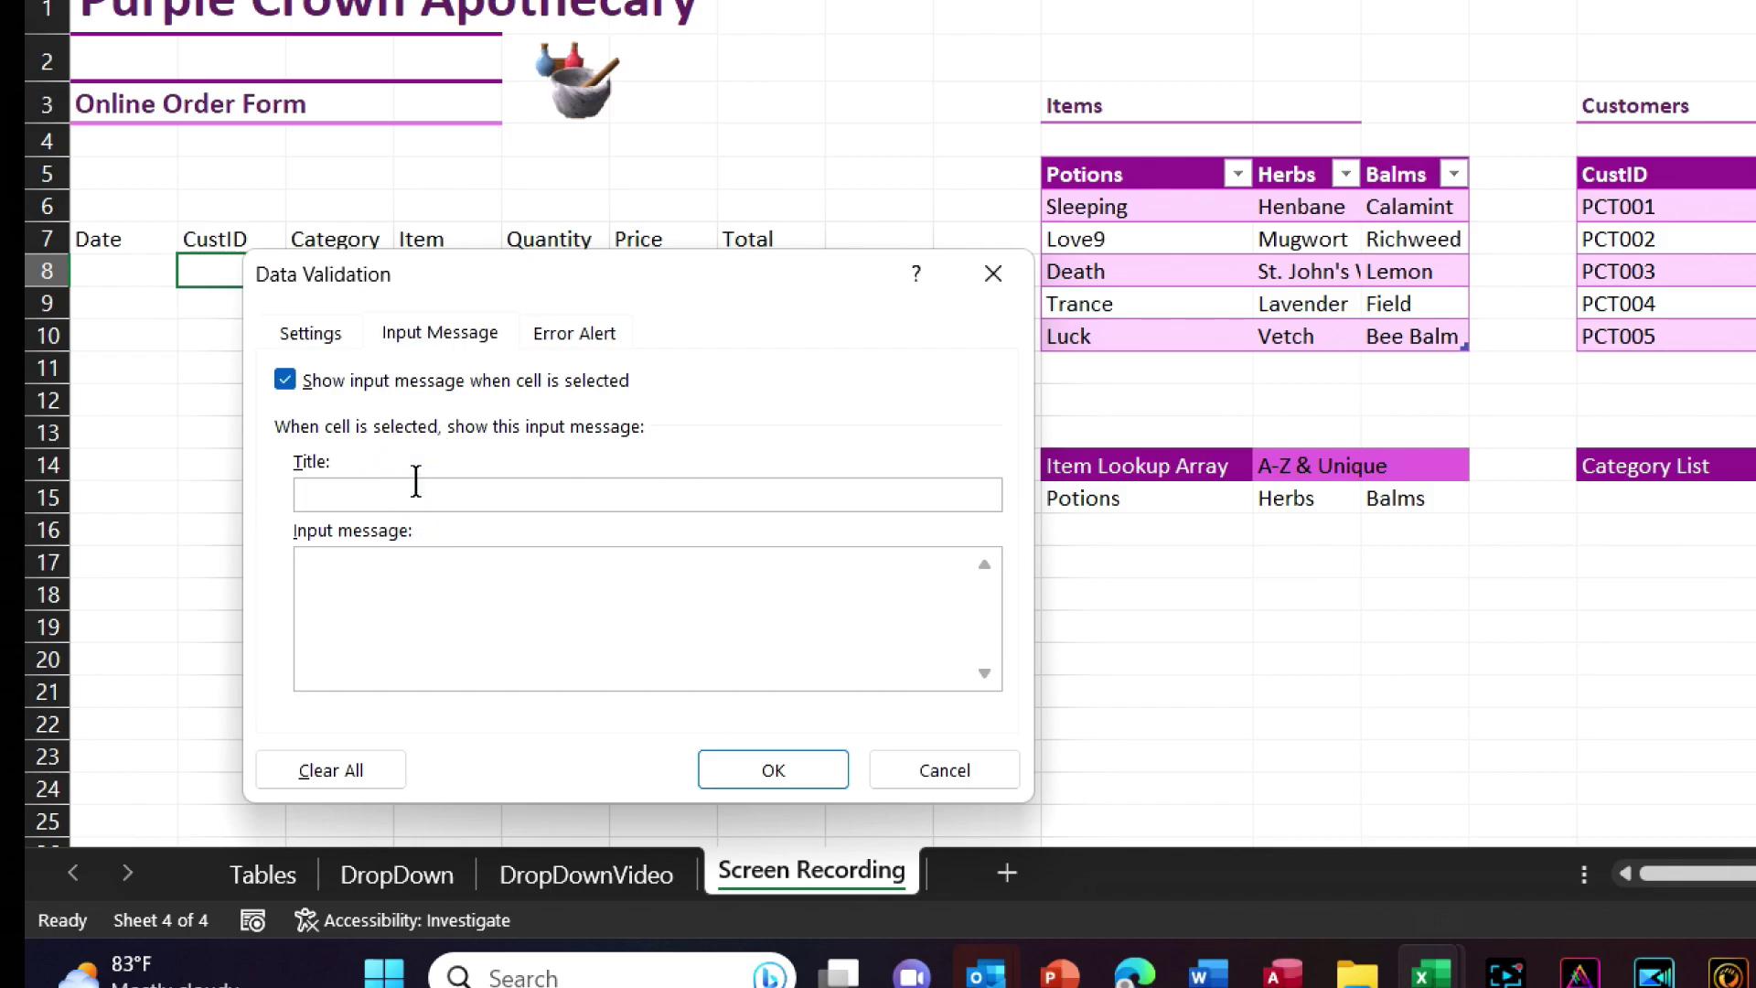
type("Input")
left_click(374, 569)
type("Enter customer")
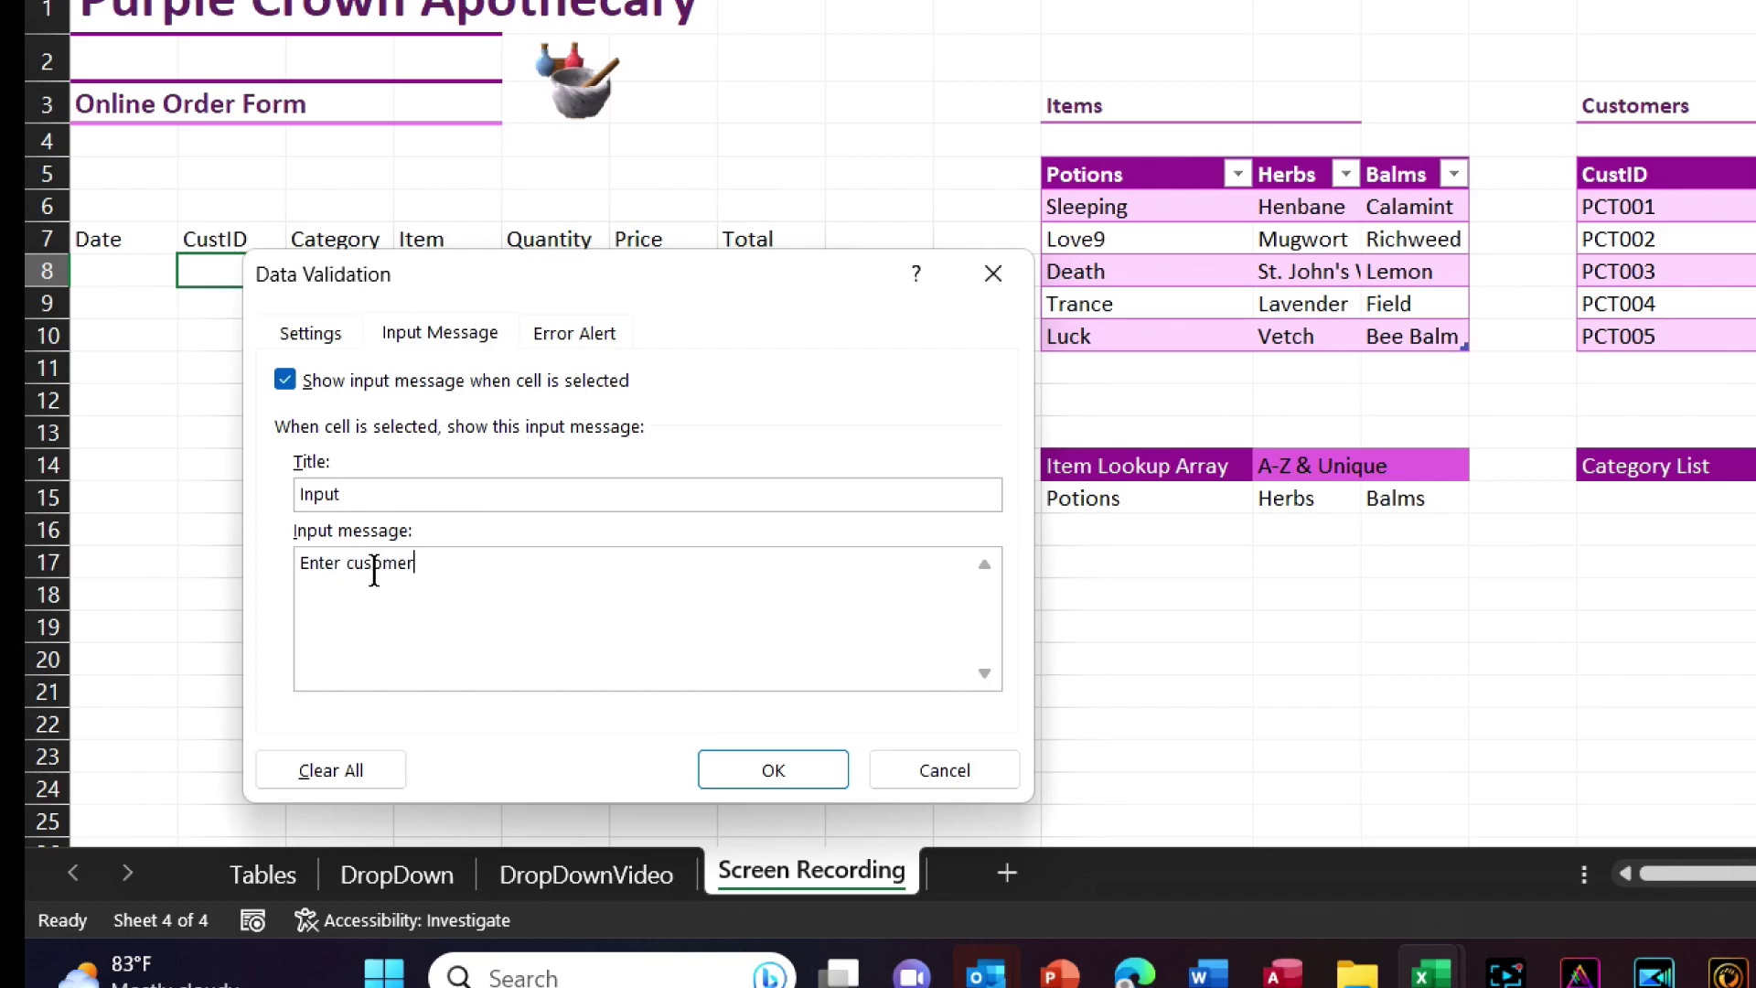
type(" ID")
- Add an error alert titled 'Halt' saying 'You shall not pass' and apply the validation
left_click(574, 334)
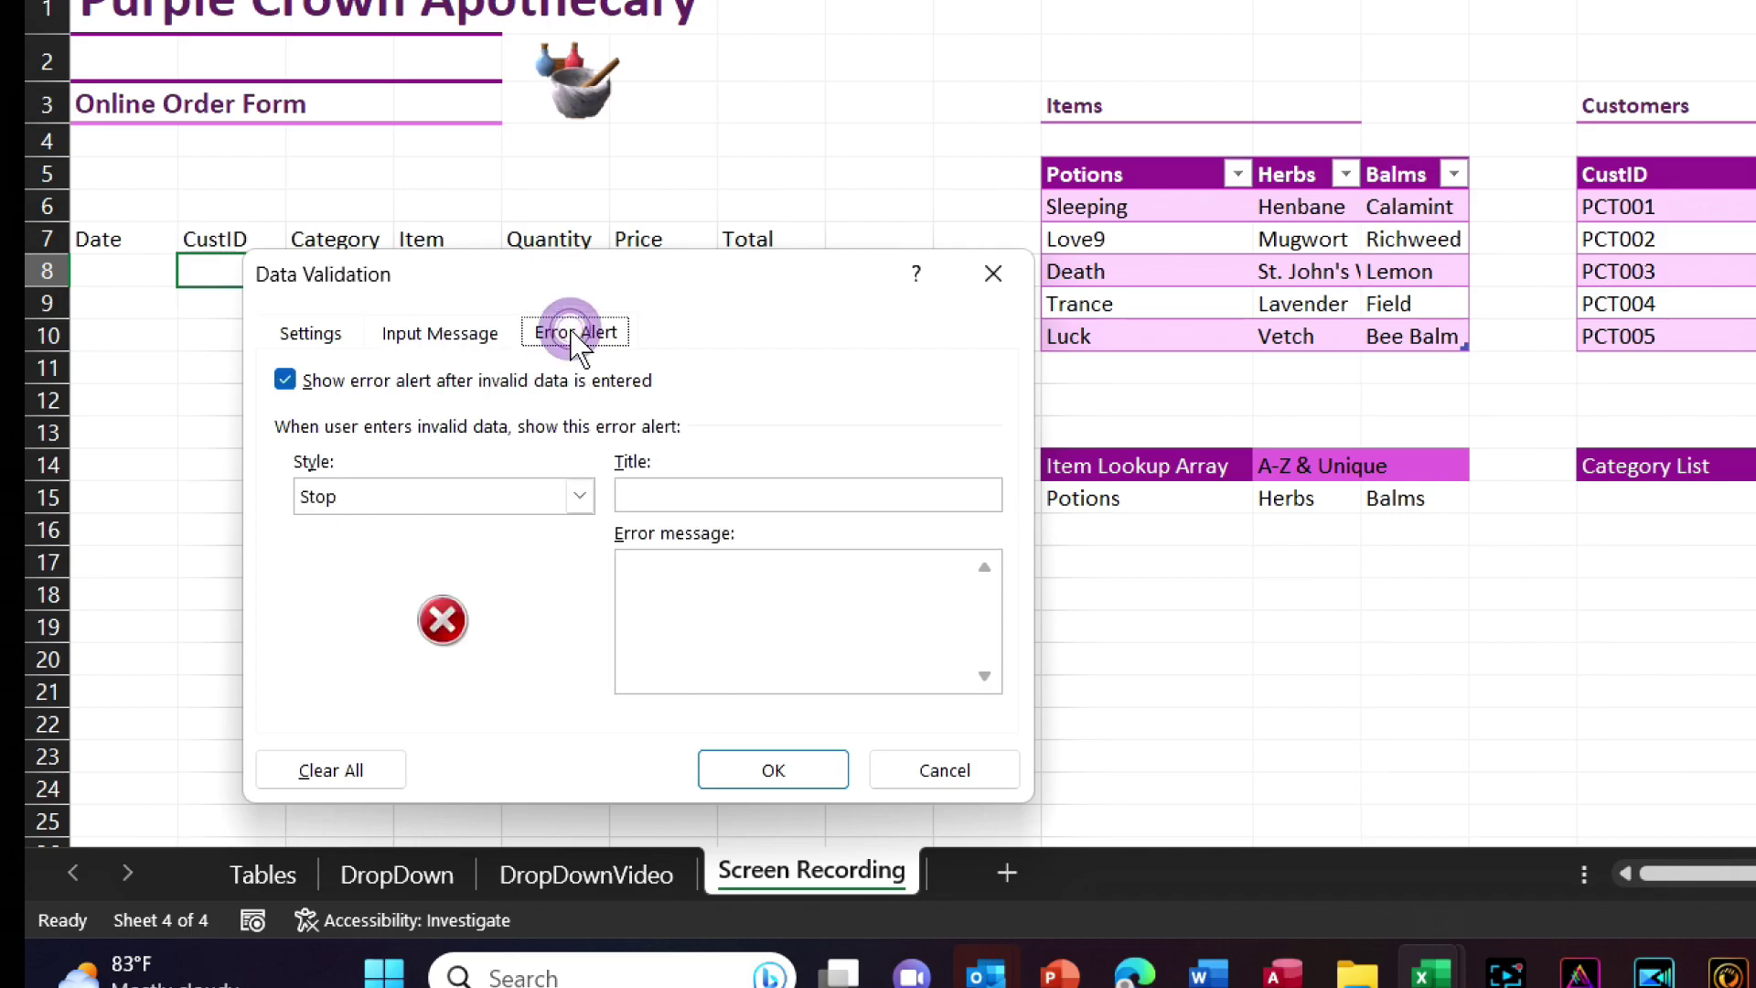
left_click(677, 494)
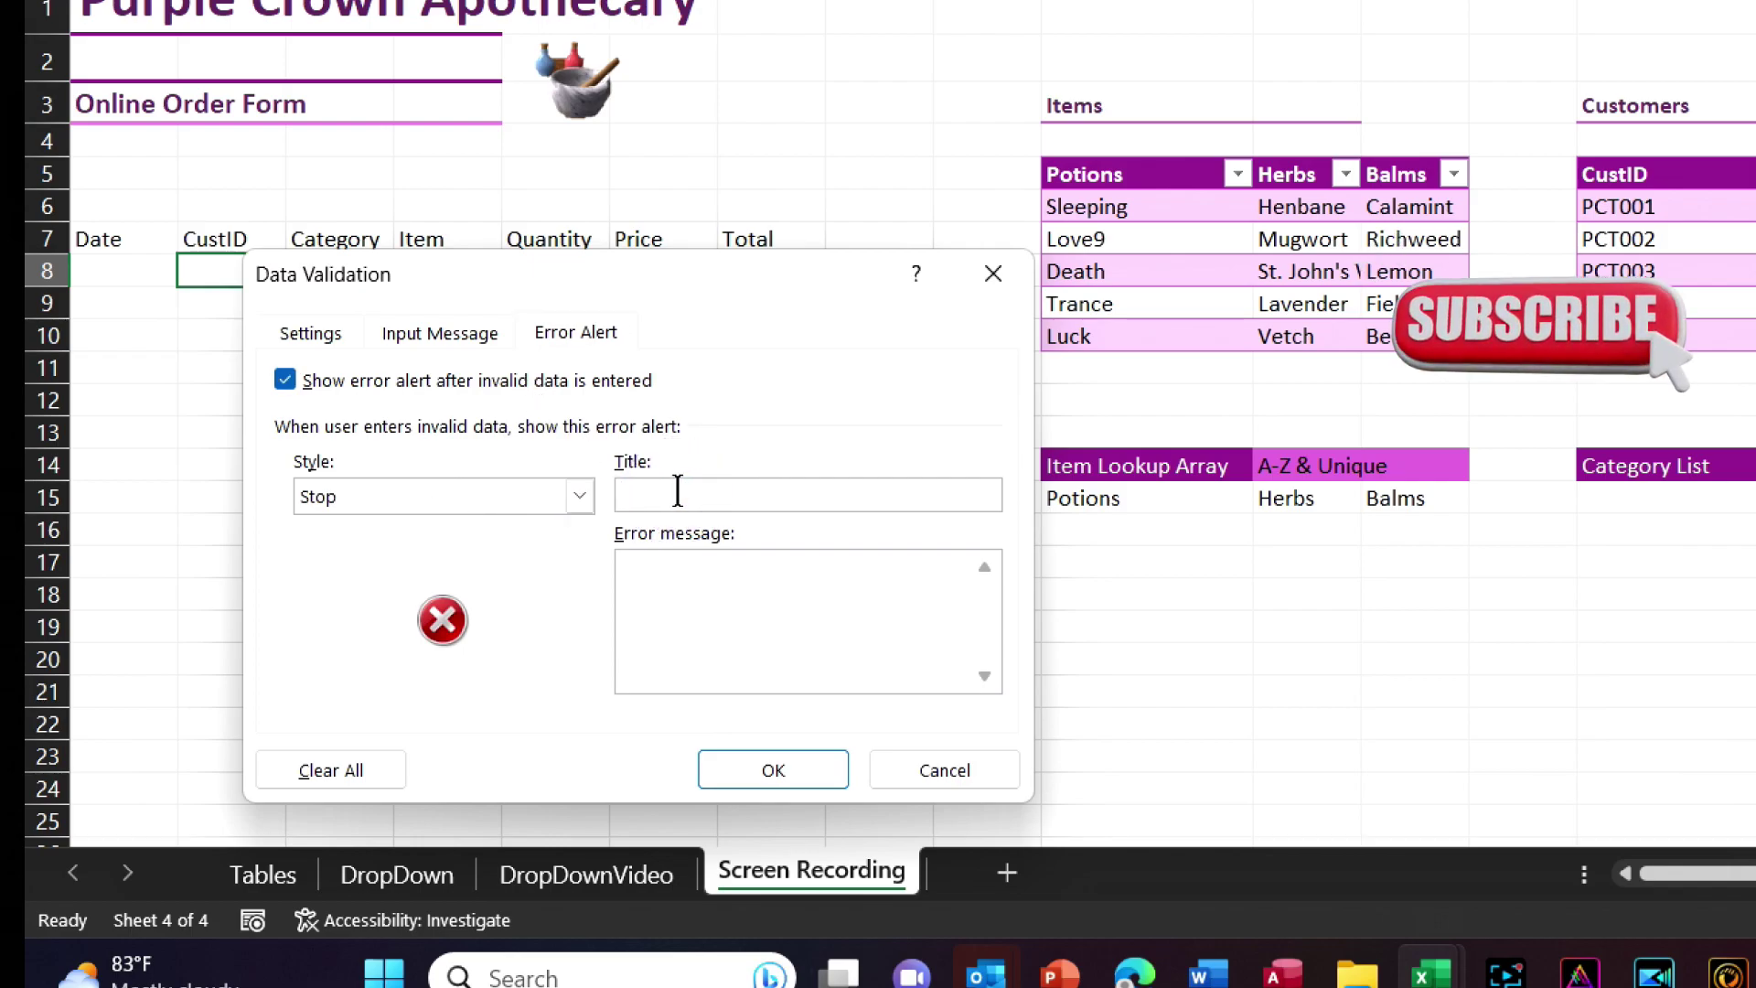
type("Halt")
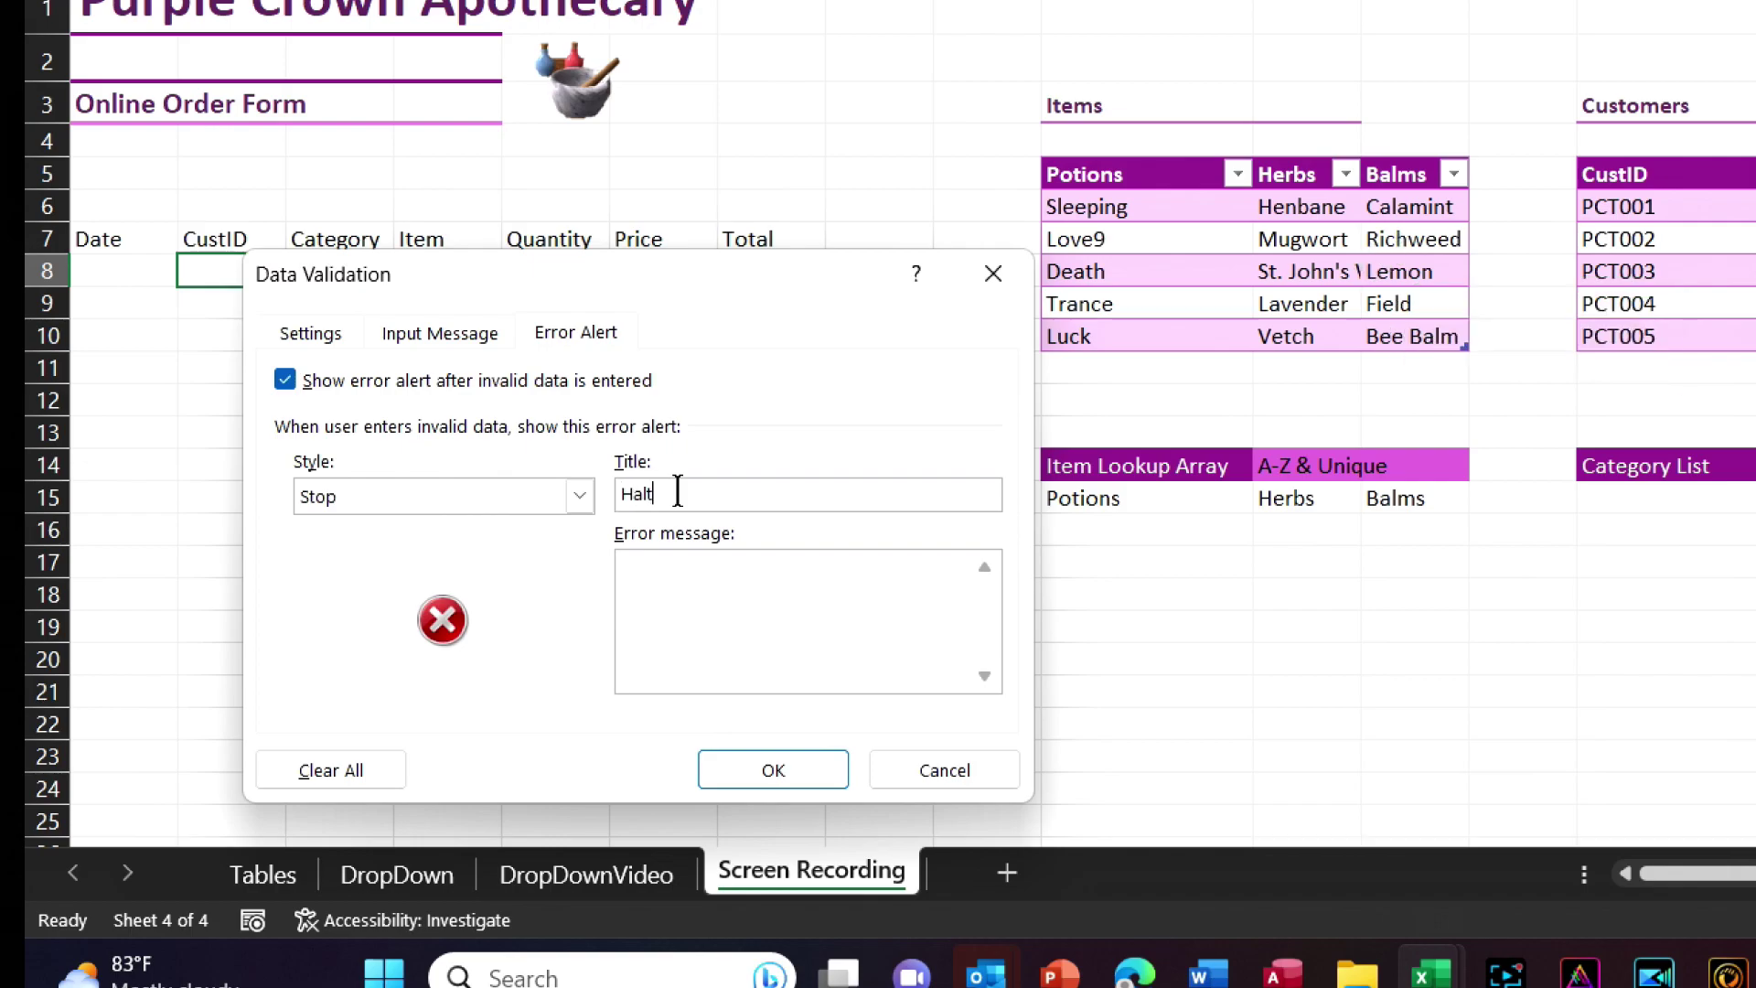
left_click(659, 567)
type("You shall not pass")
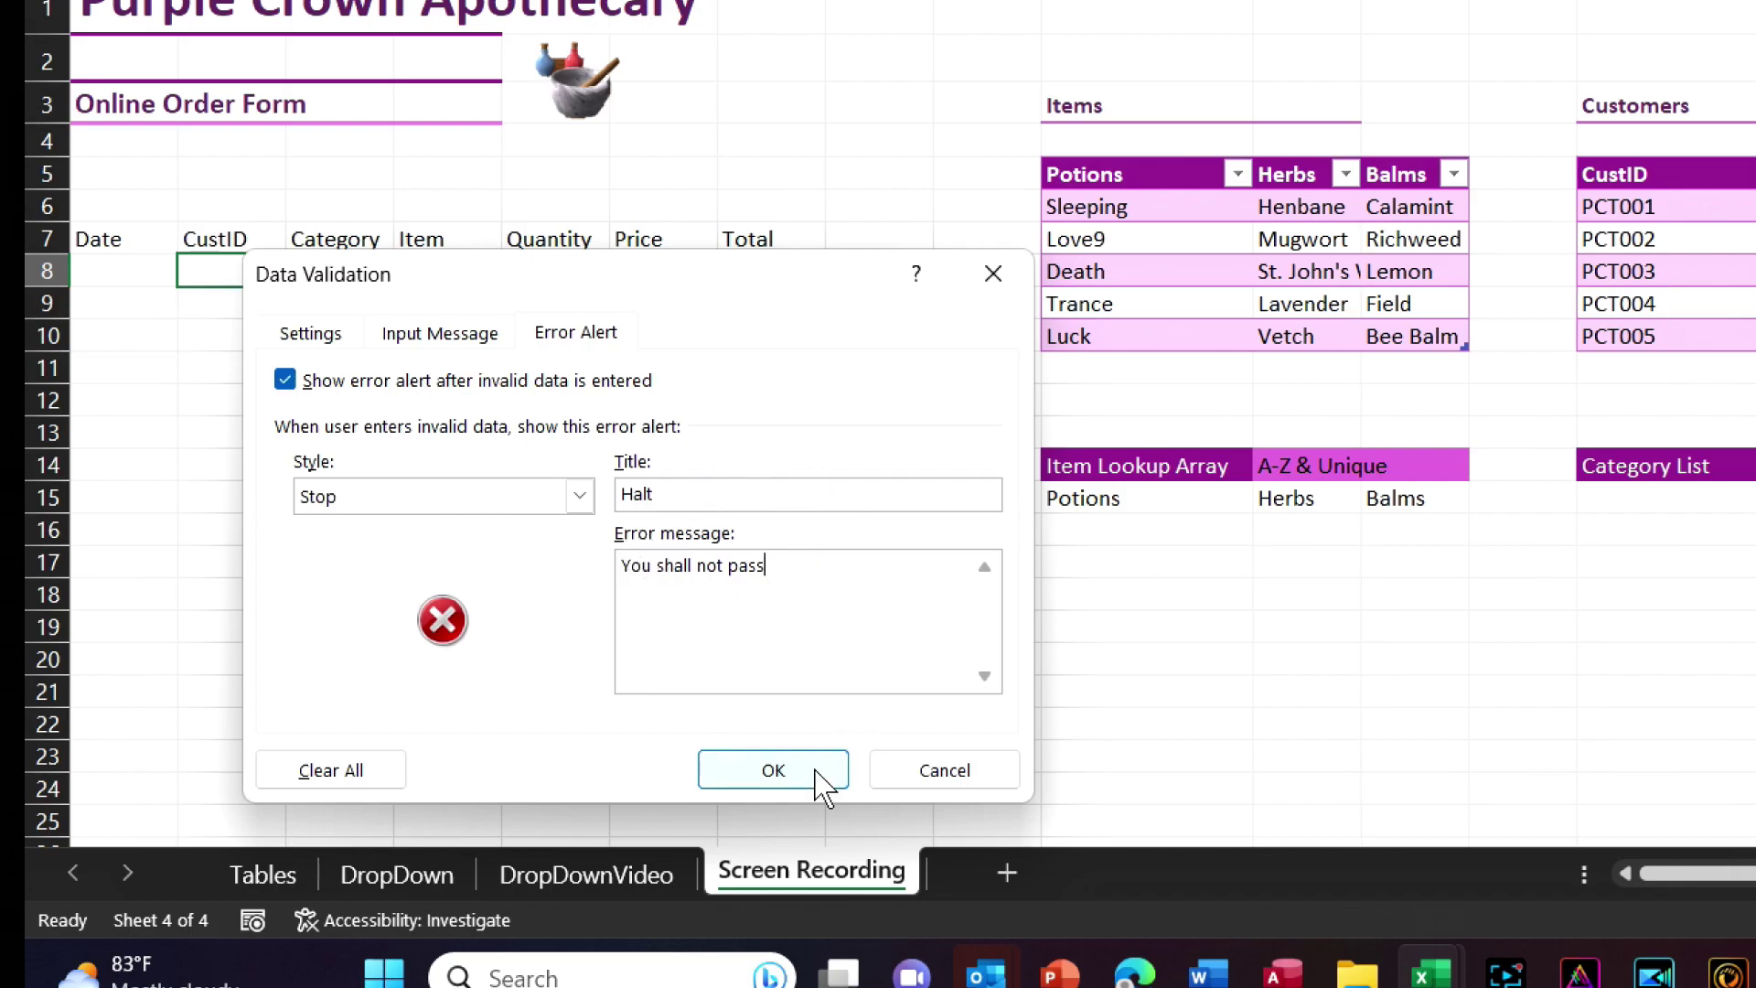
left_click(817, 773)
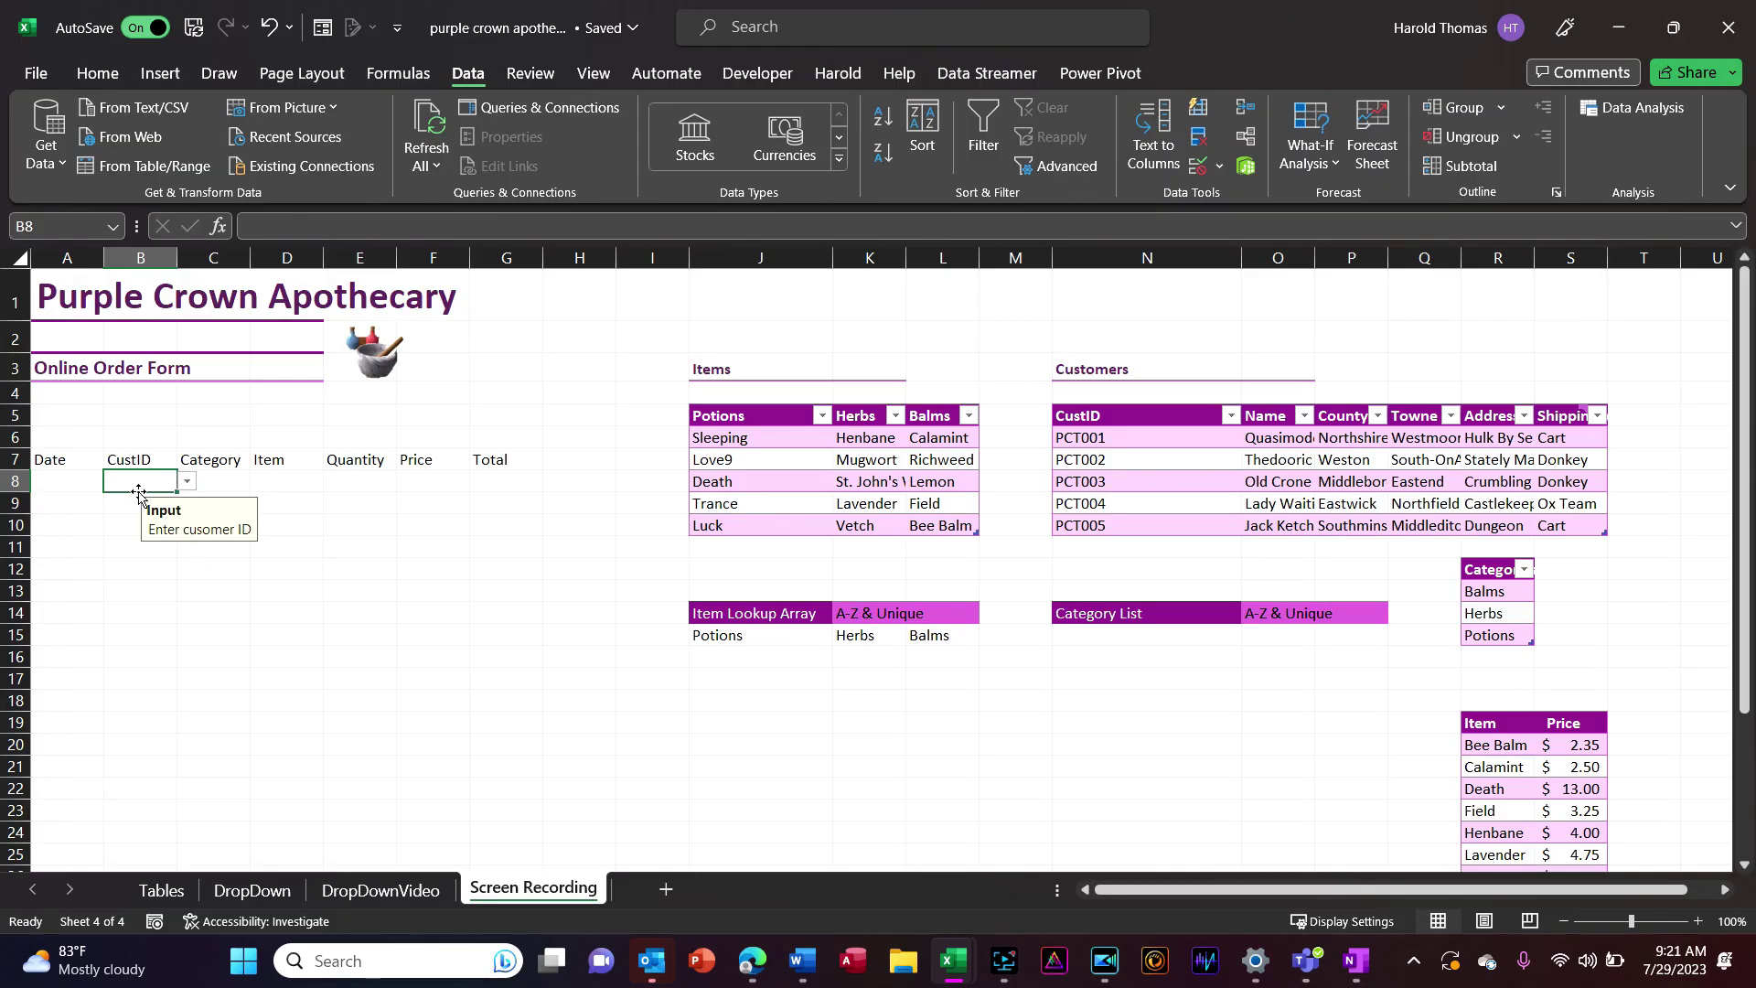
- Pick customer PCT002 from B8's CustID dropdown
left_click(188, 481)
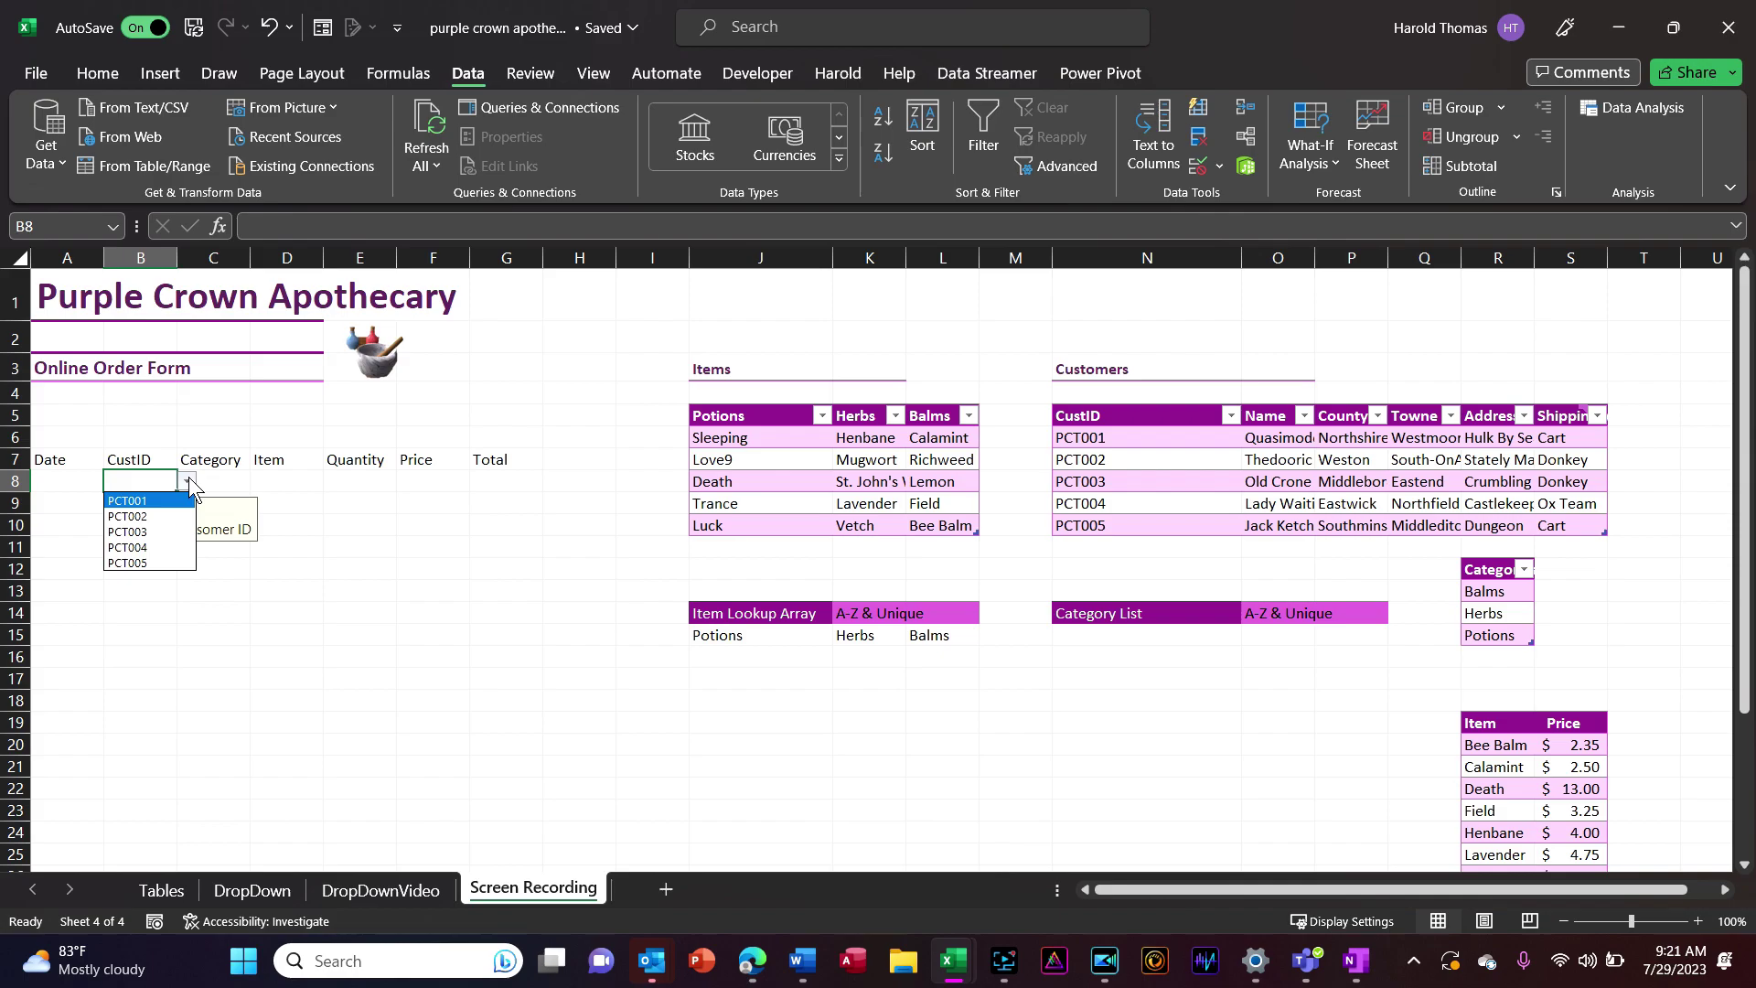
left_click(151, 518)
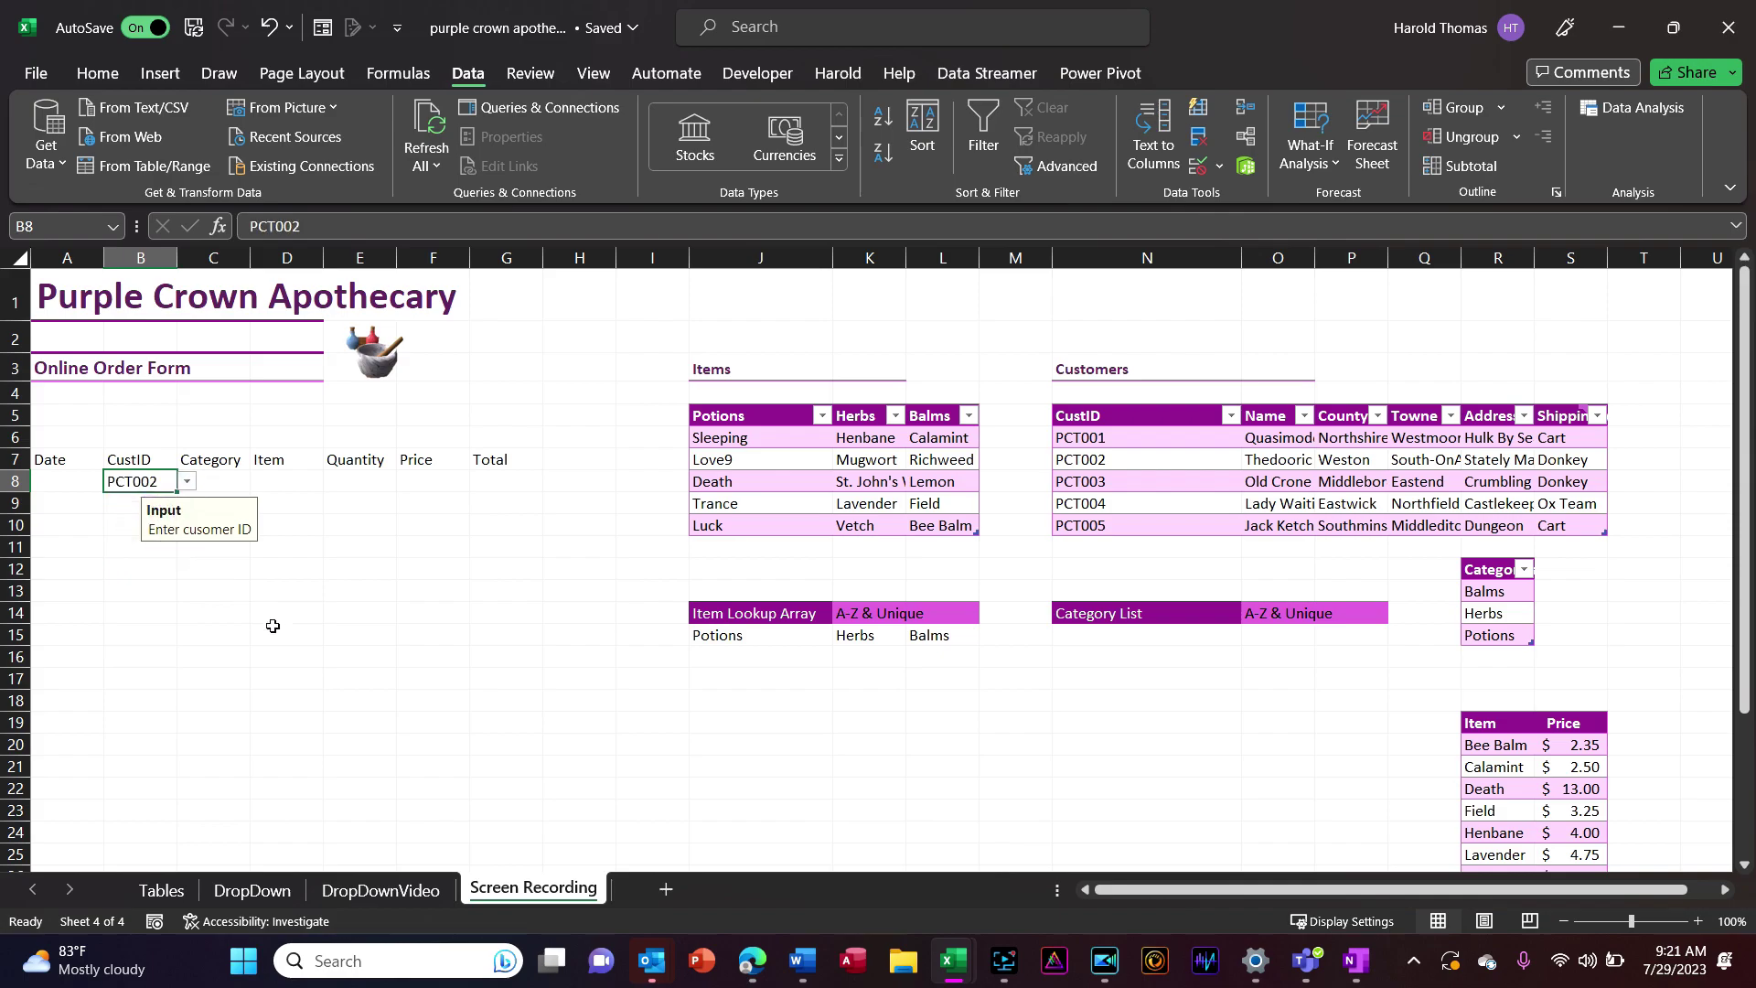
left_click(237, 481)
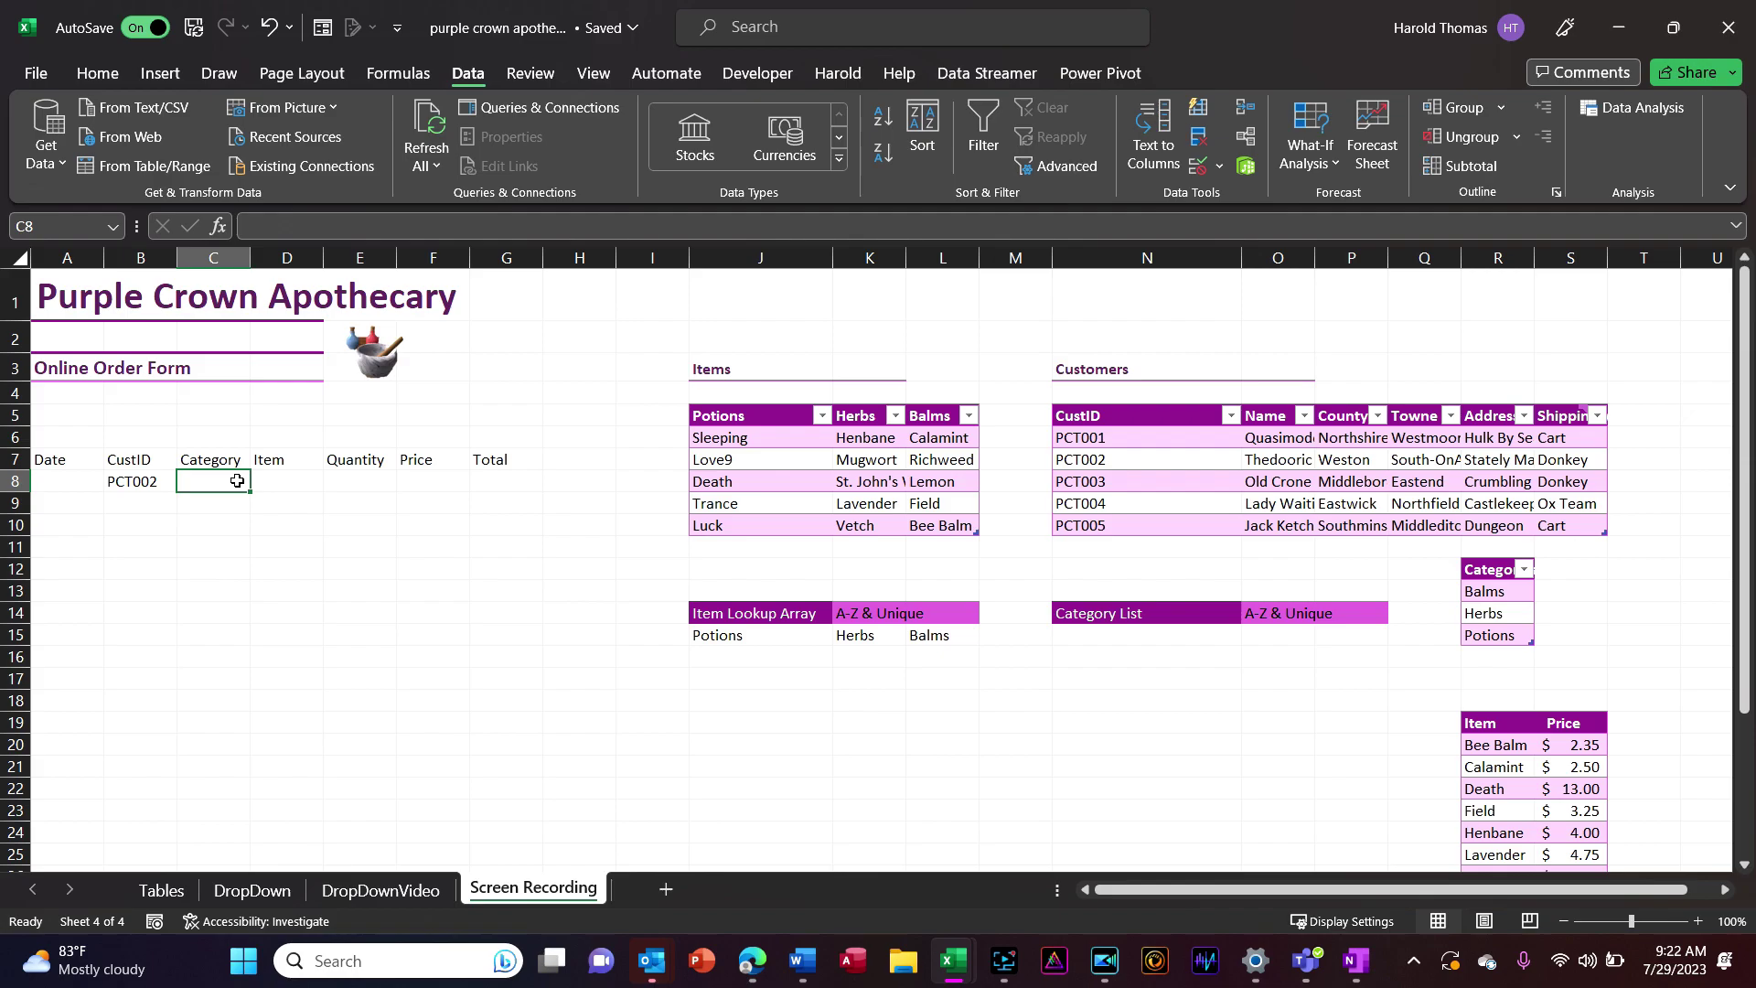
- Enter =SORT(UNIQUE(Table1313[Categories])) in N15 to spill Balms, Herbs and Potions
left_click(1121, 631)
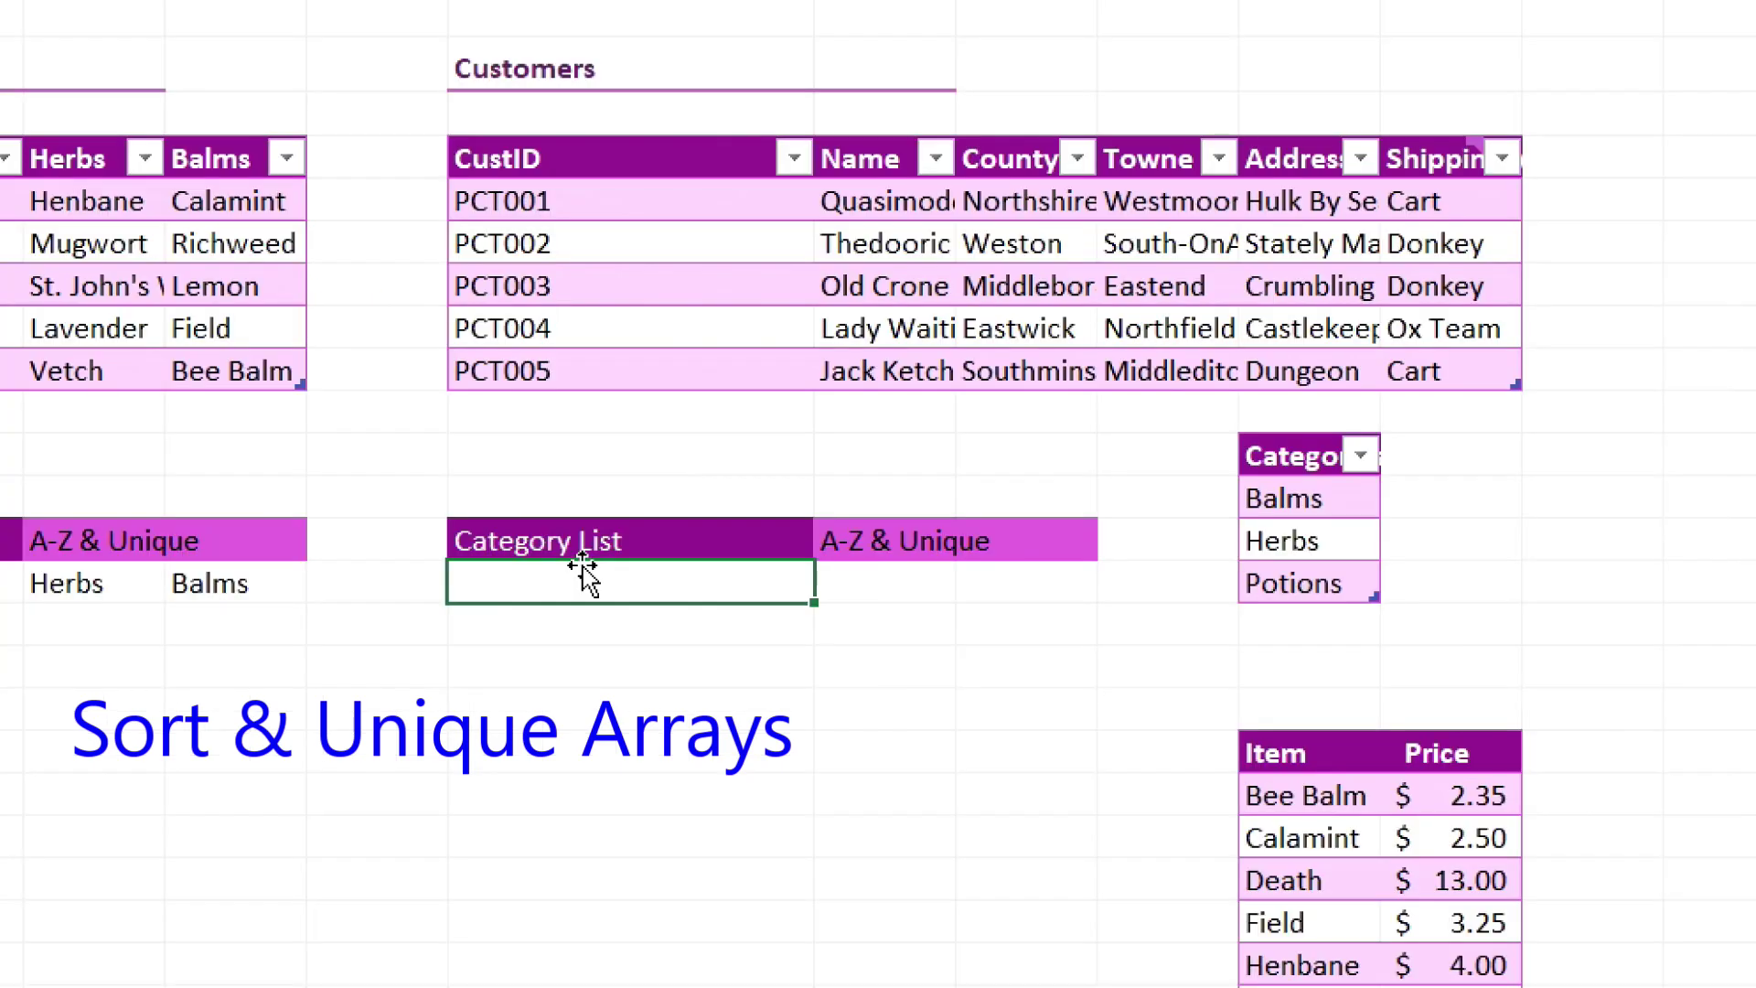
type("=sort")
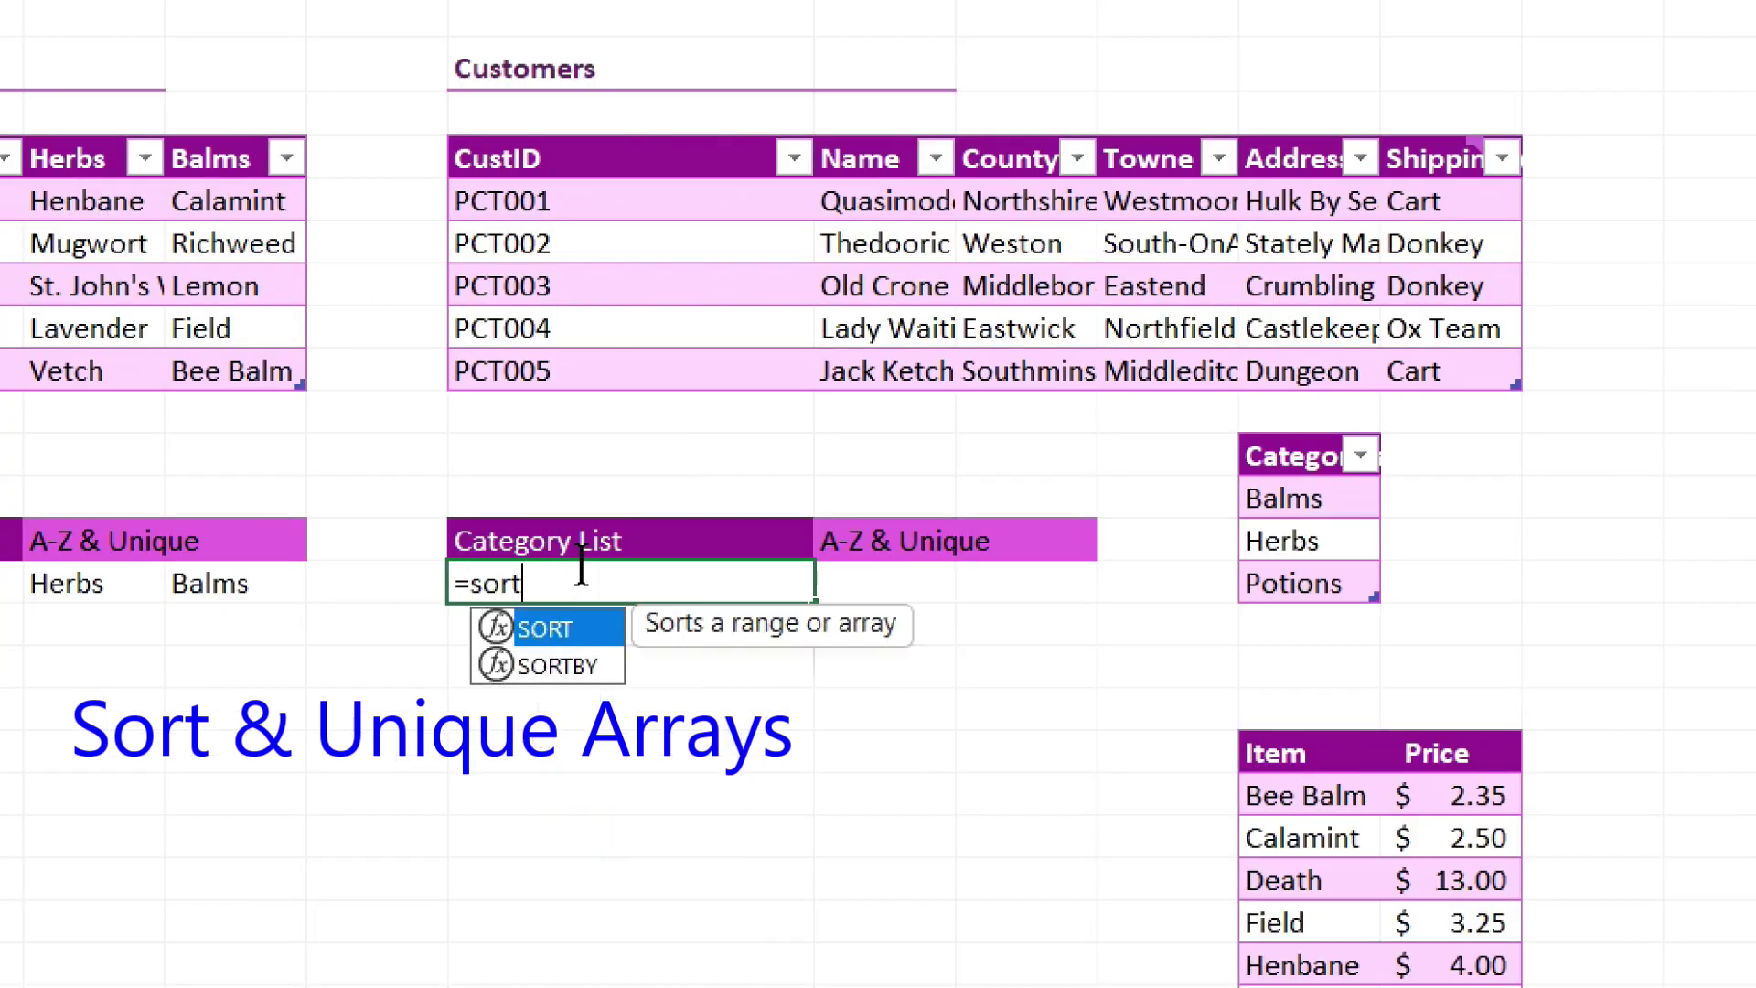
type("(uni")
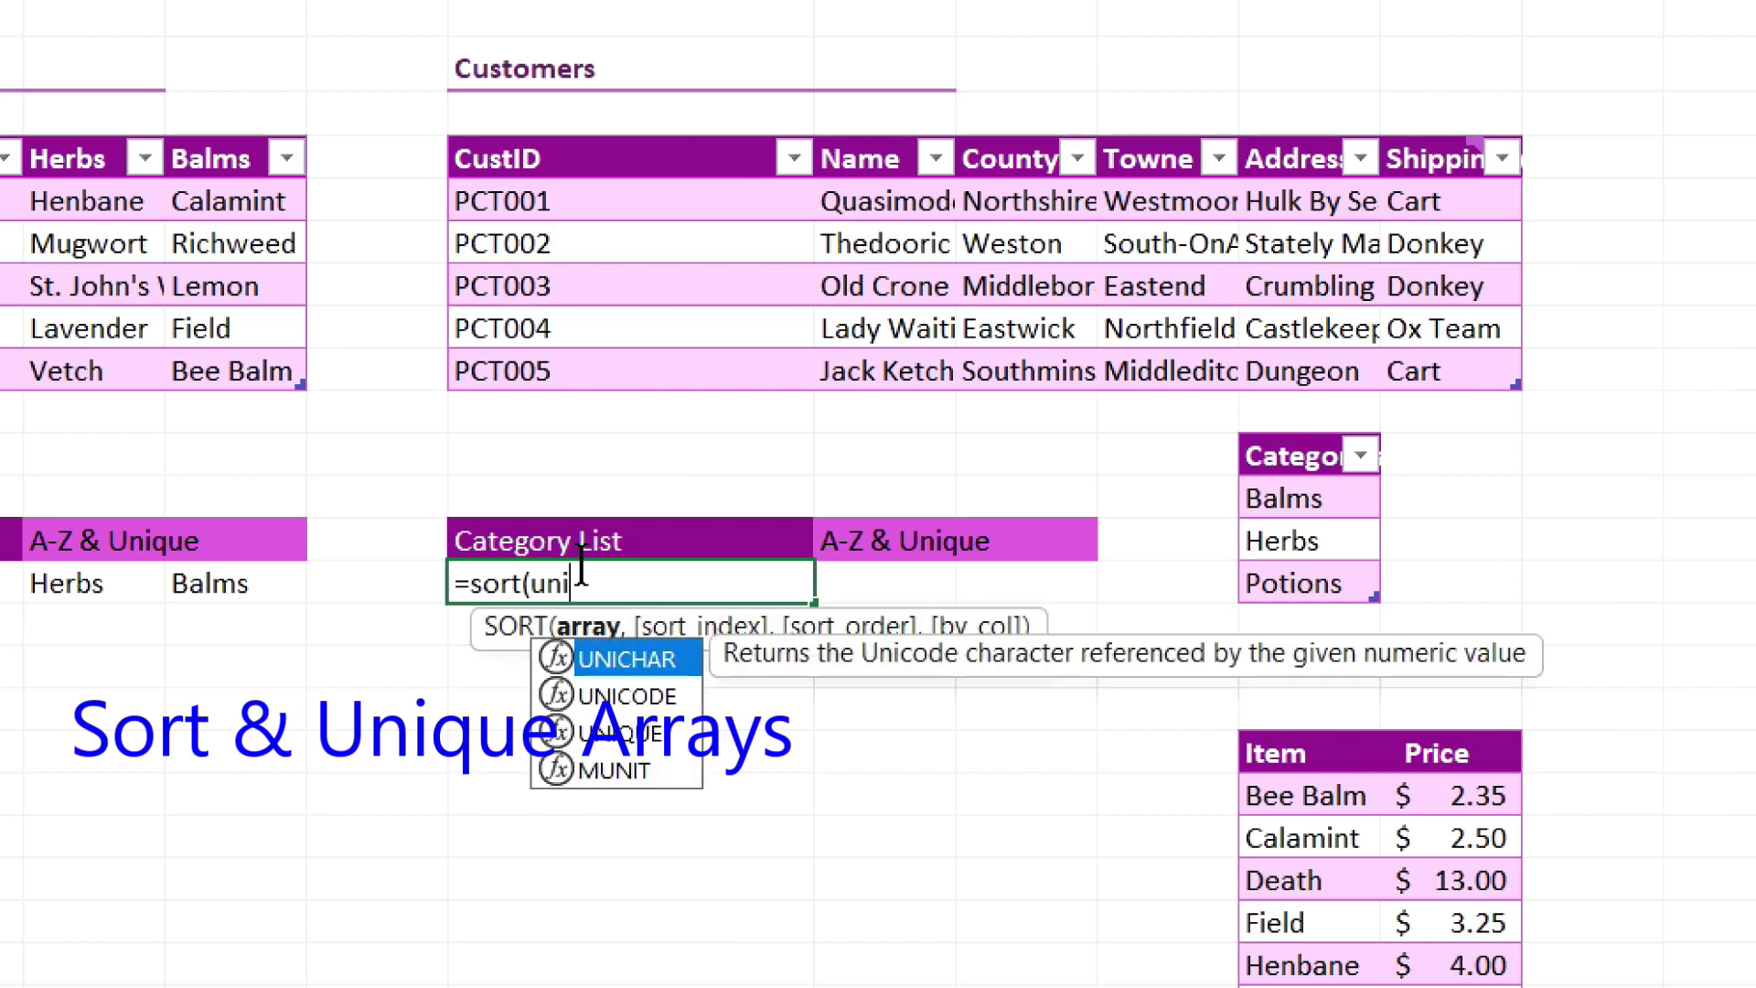
type("que(")
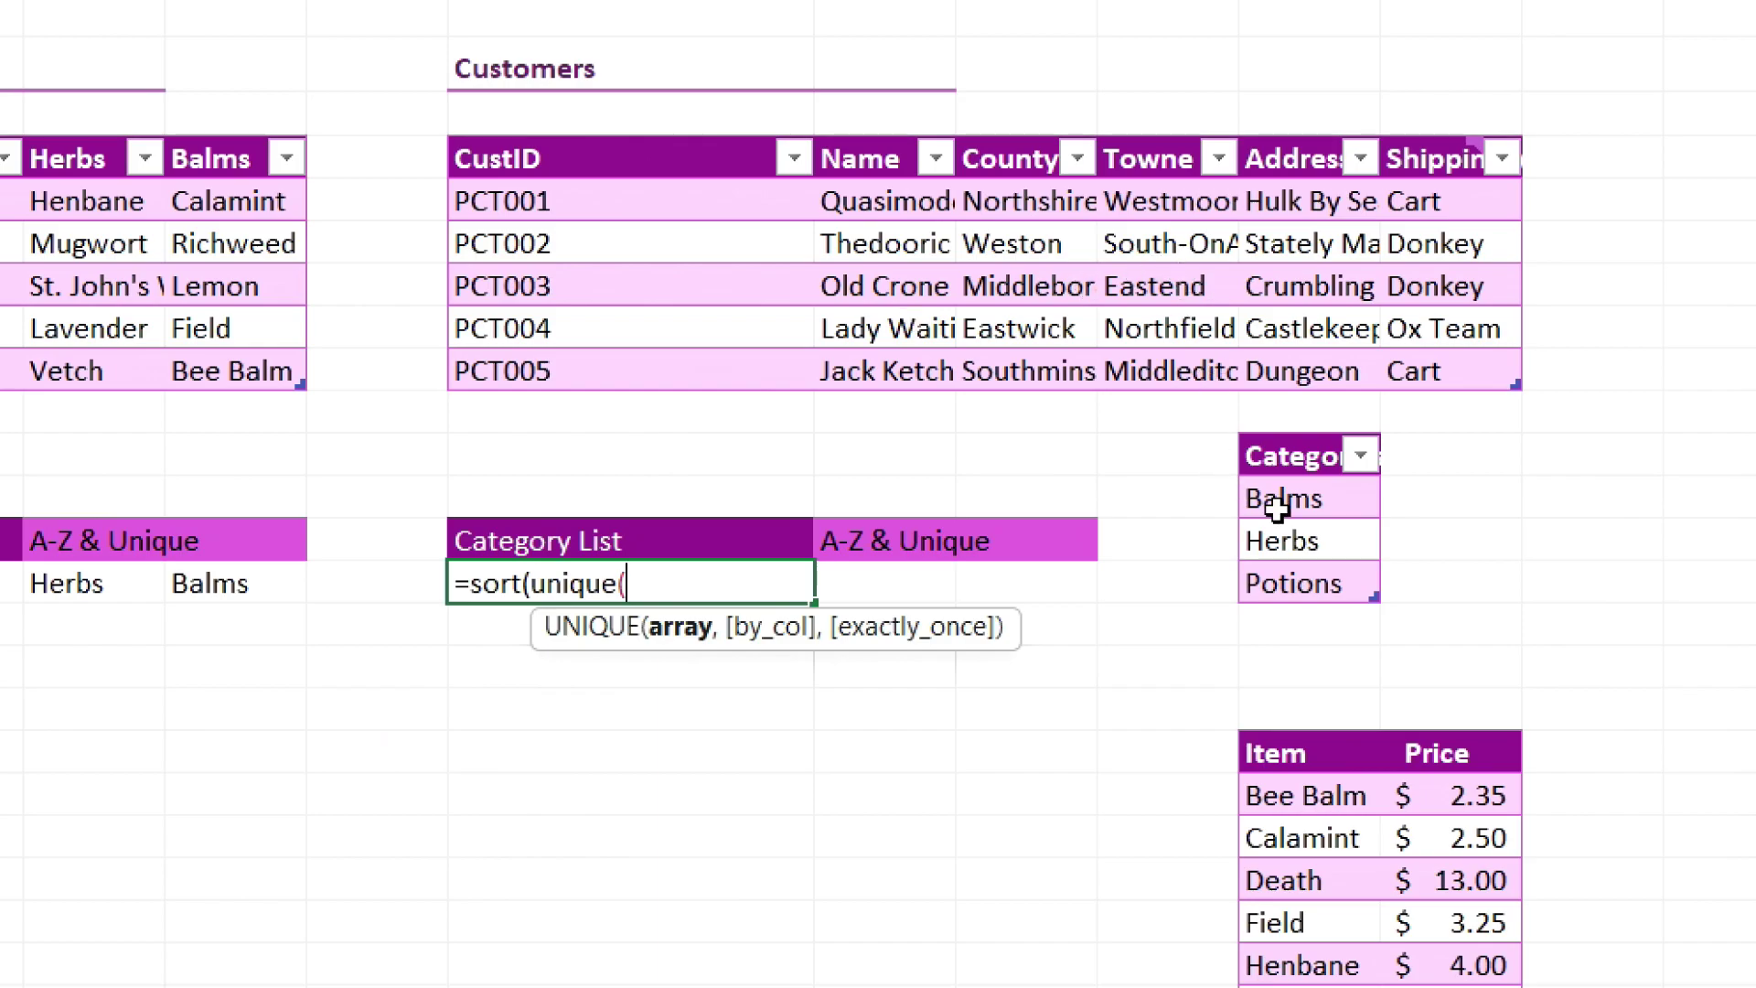
left_click_drag(1285, 497, 1286, 595)
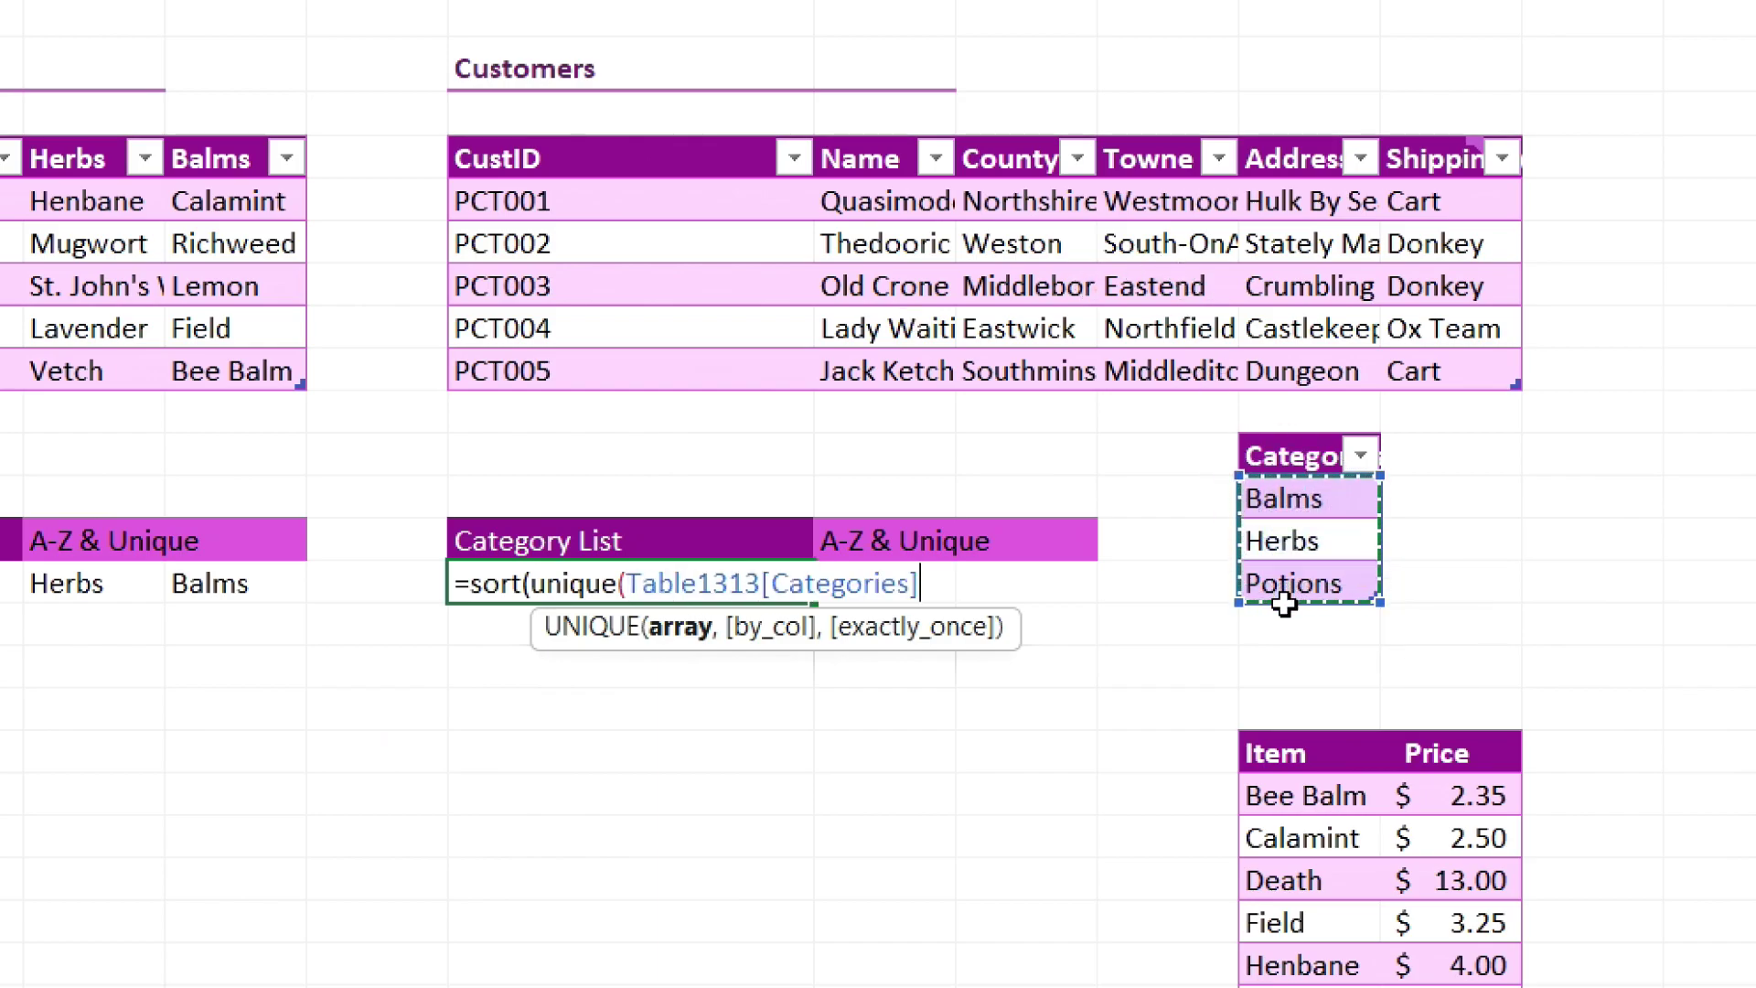
type("))")
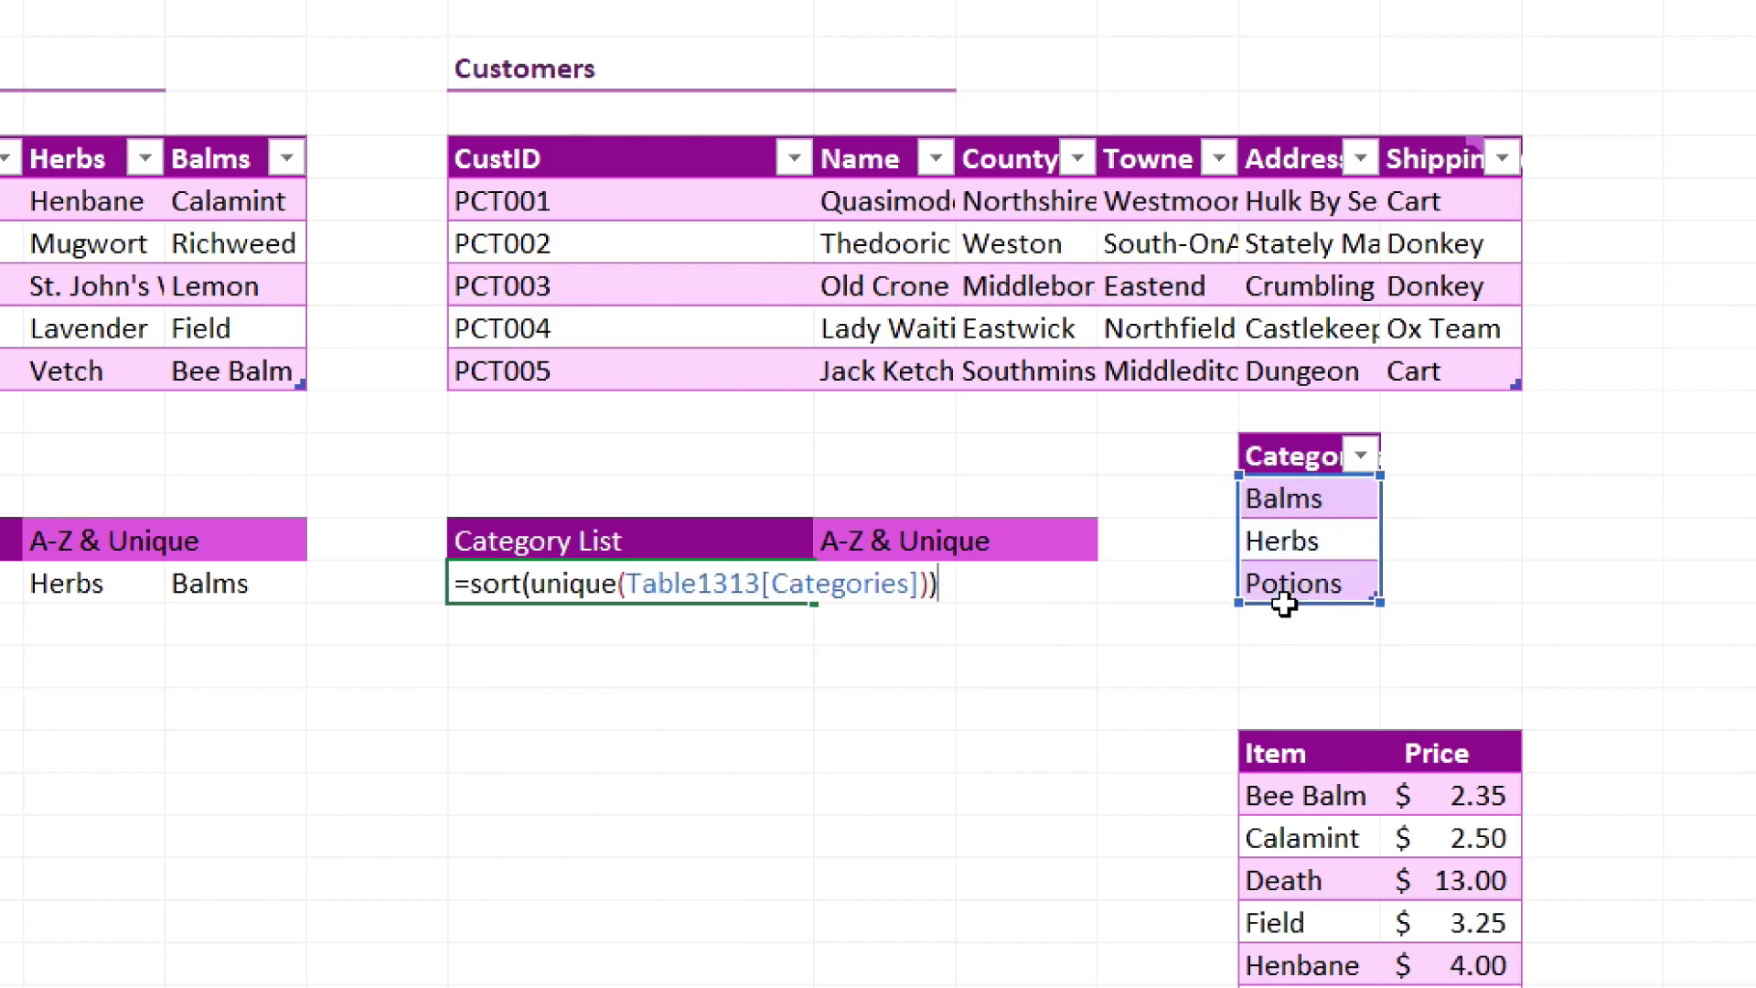
key("Return")
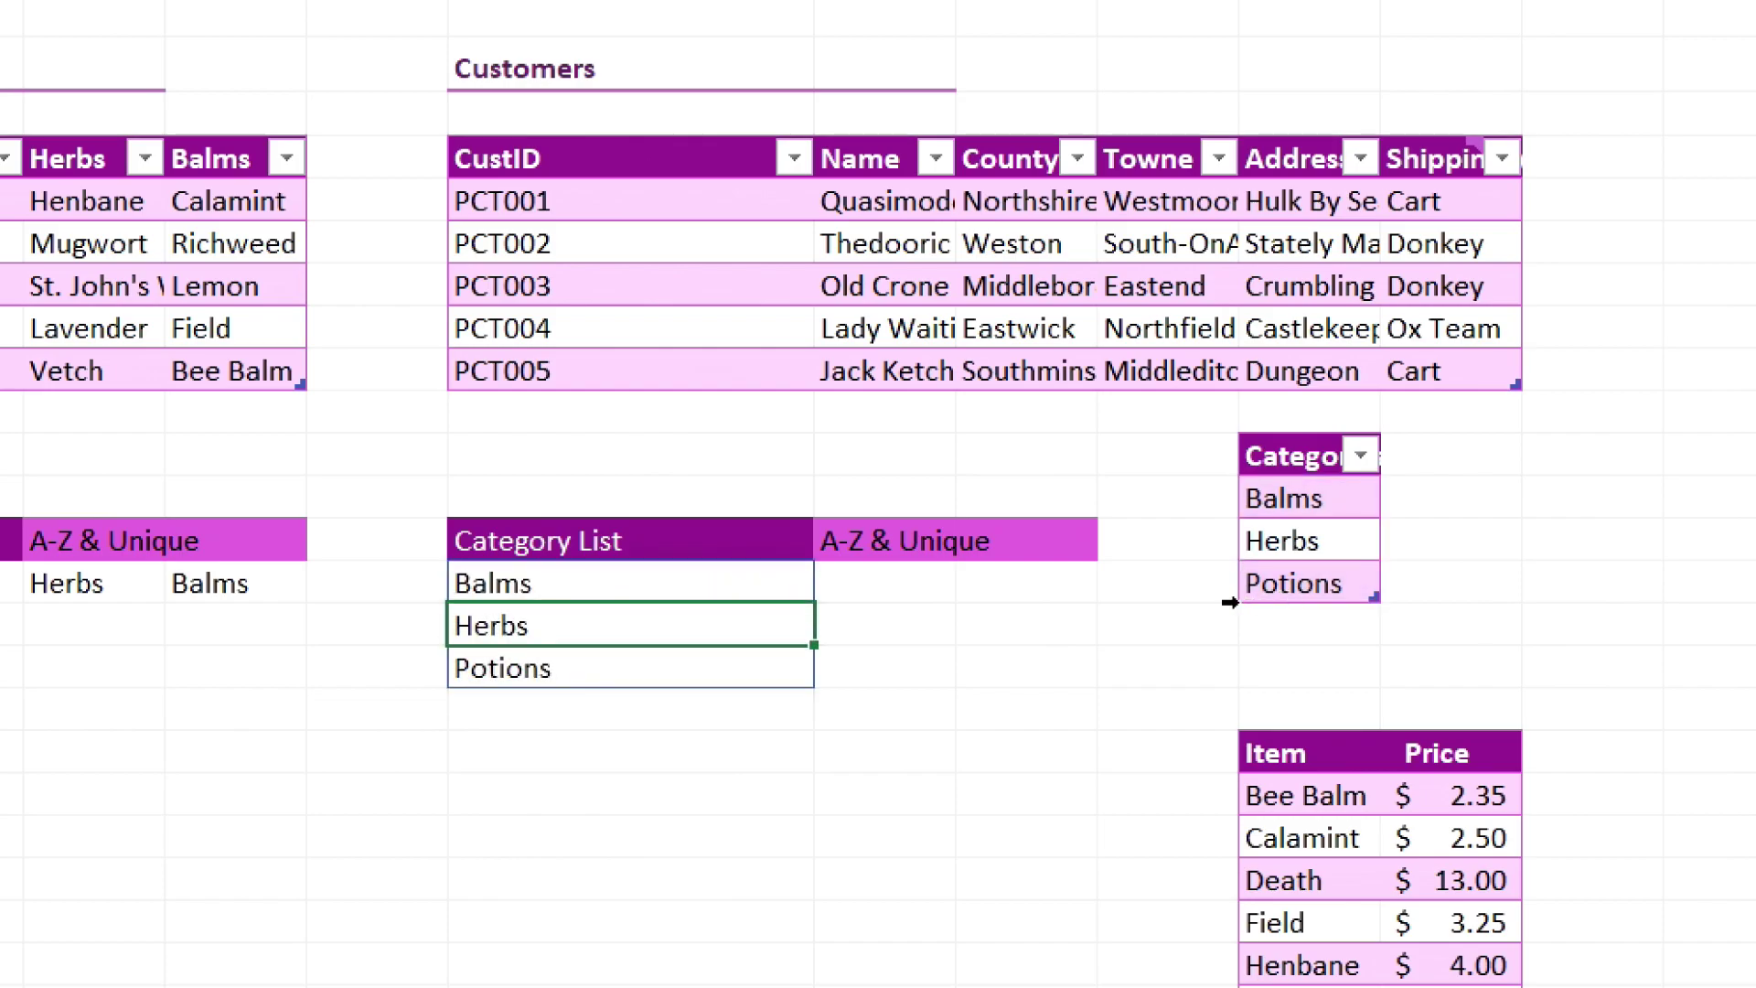
- Add a test category 'c' below Potions in the Categories table
left_click(1305, 628)
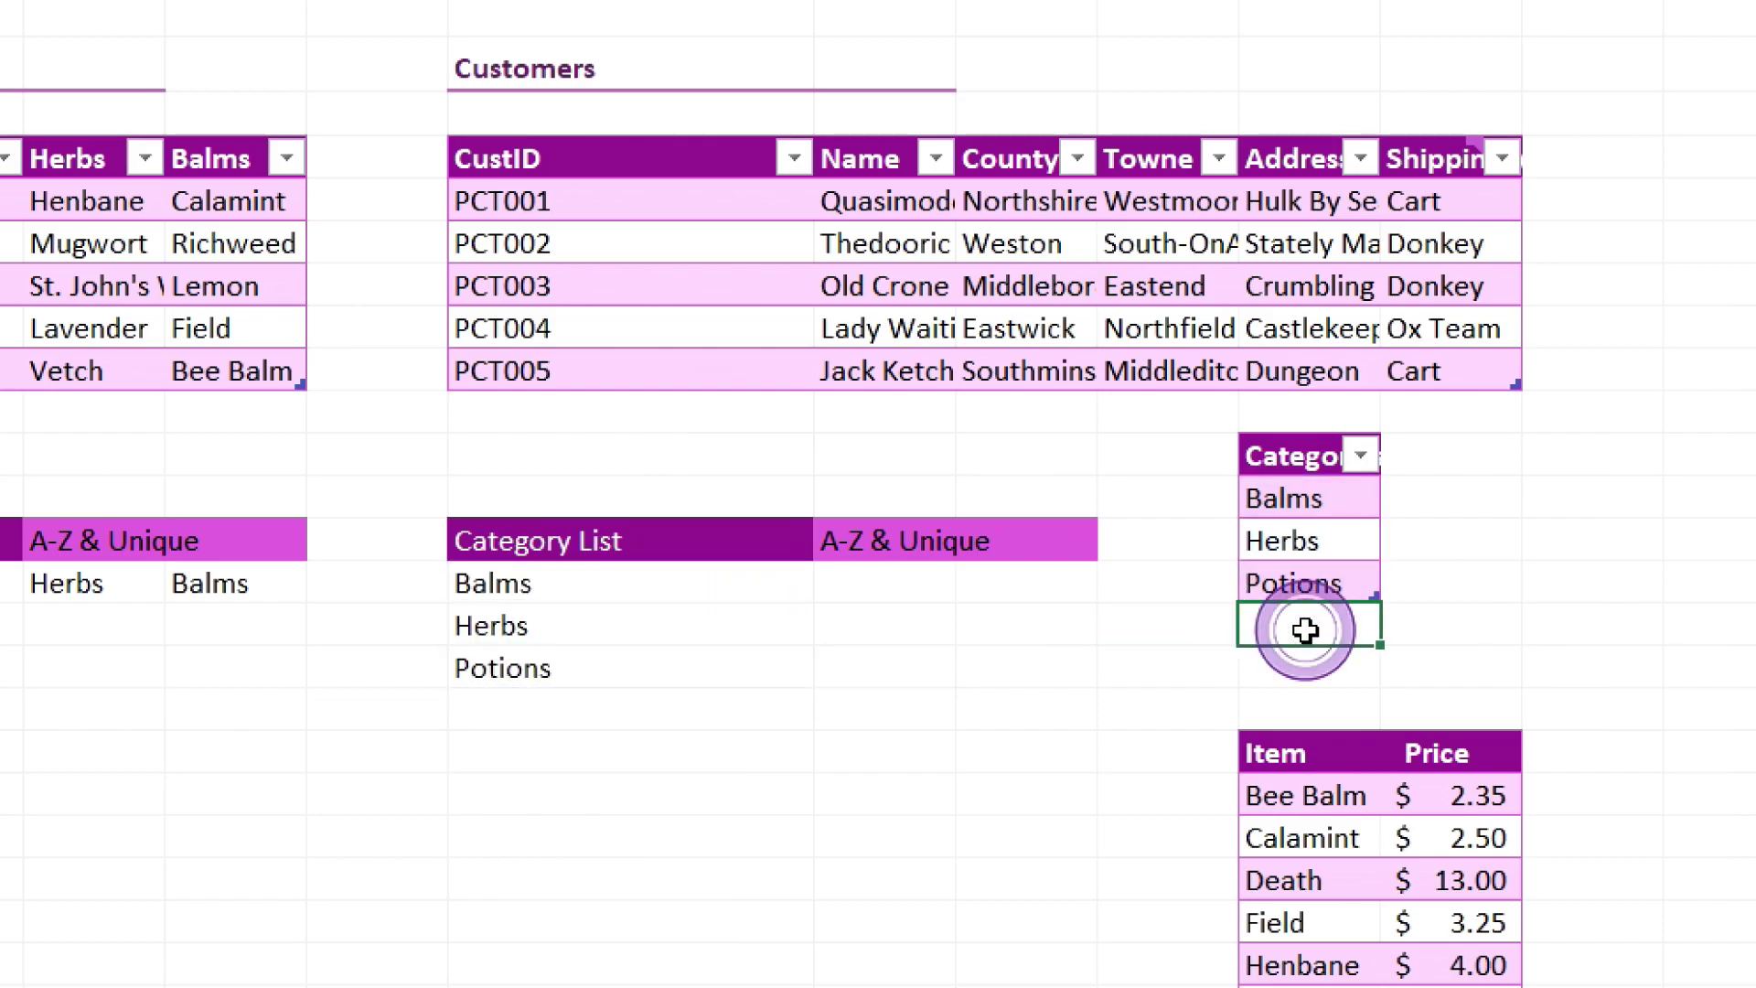
type("c")
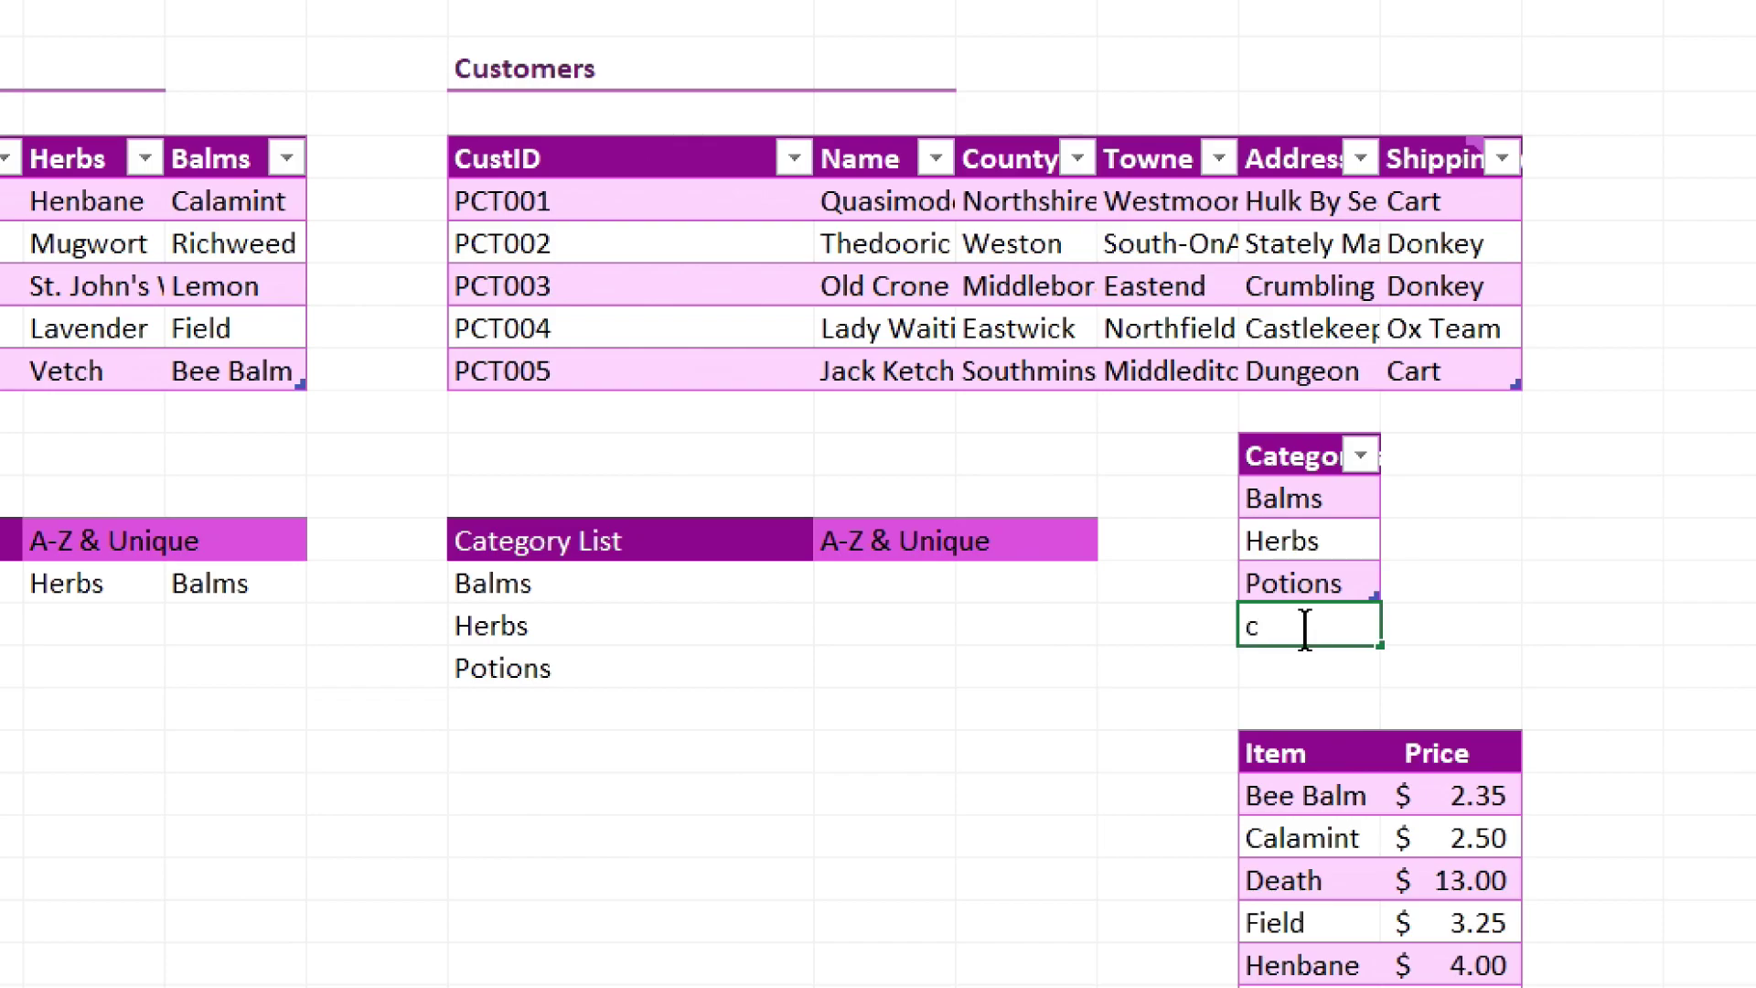
key("Return")
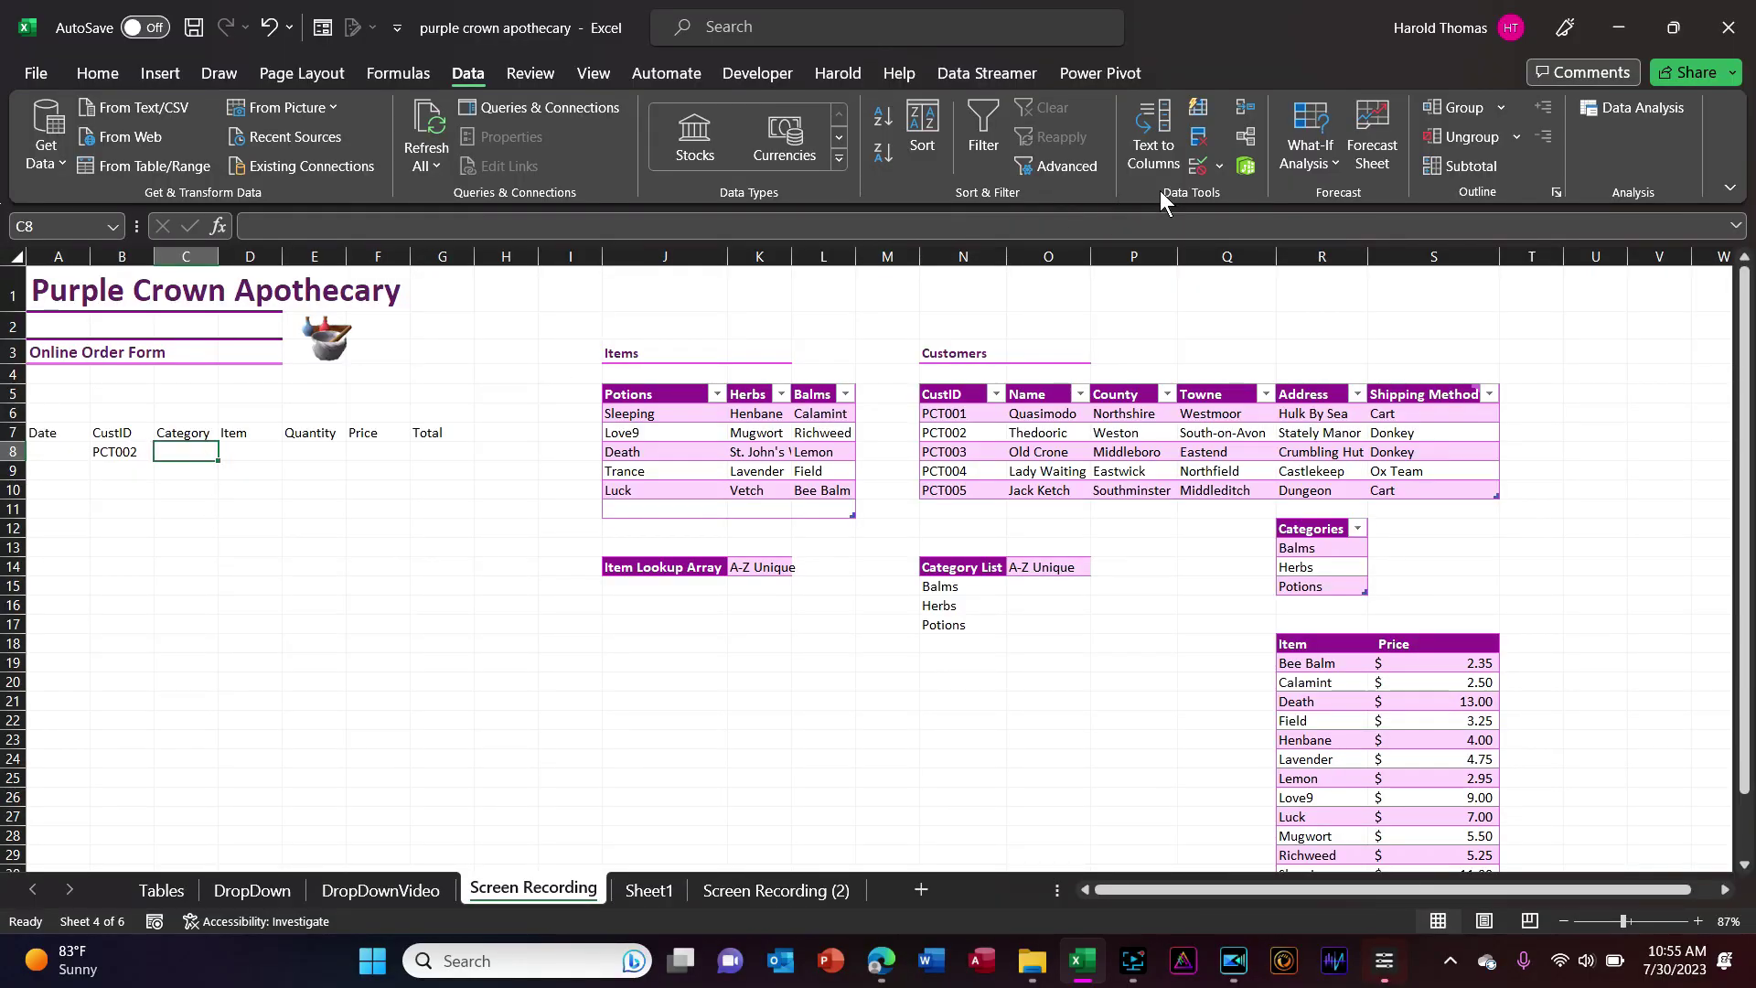
- Give C8 List validation sourced from the spilled Category List range =$N$15#
left_click(1218, 165)
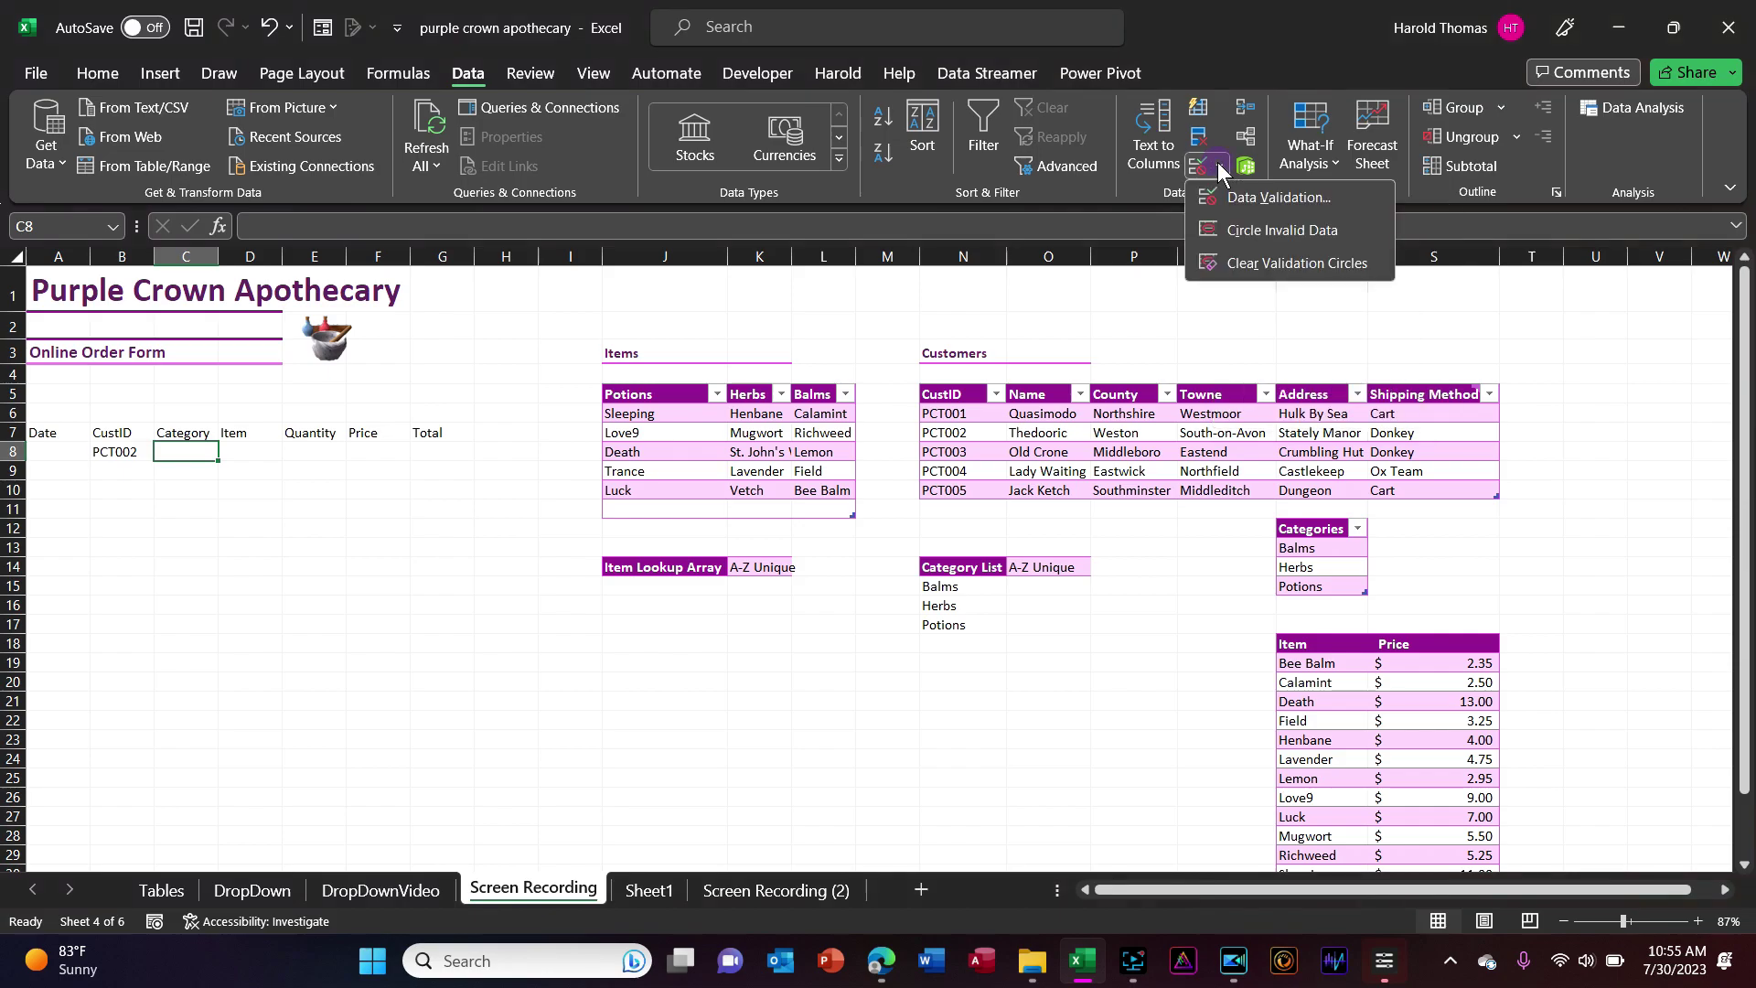
left_click(1281, 199)
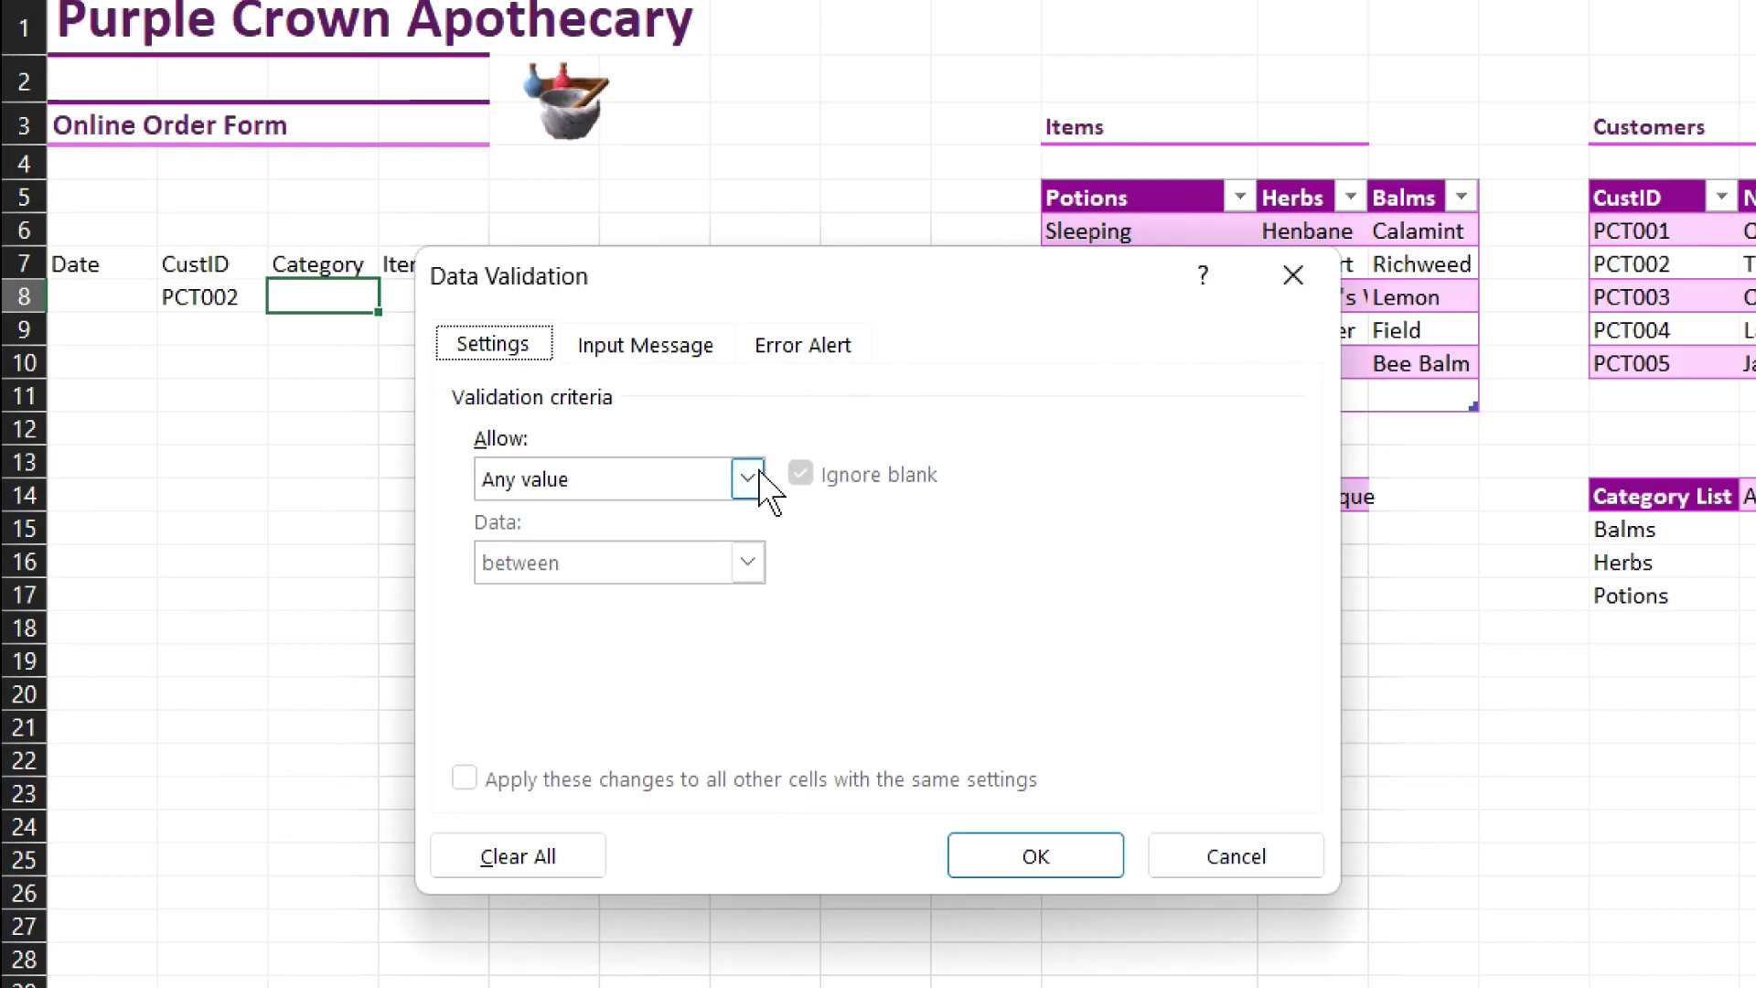
left_click(750, 478)
left_click(660, 593)
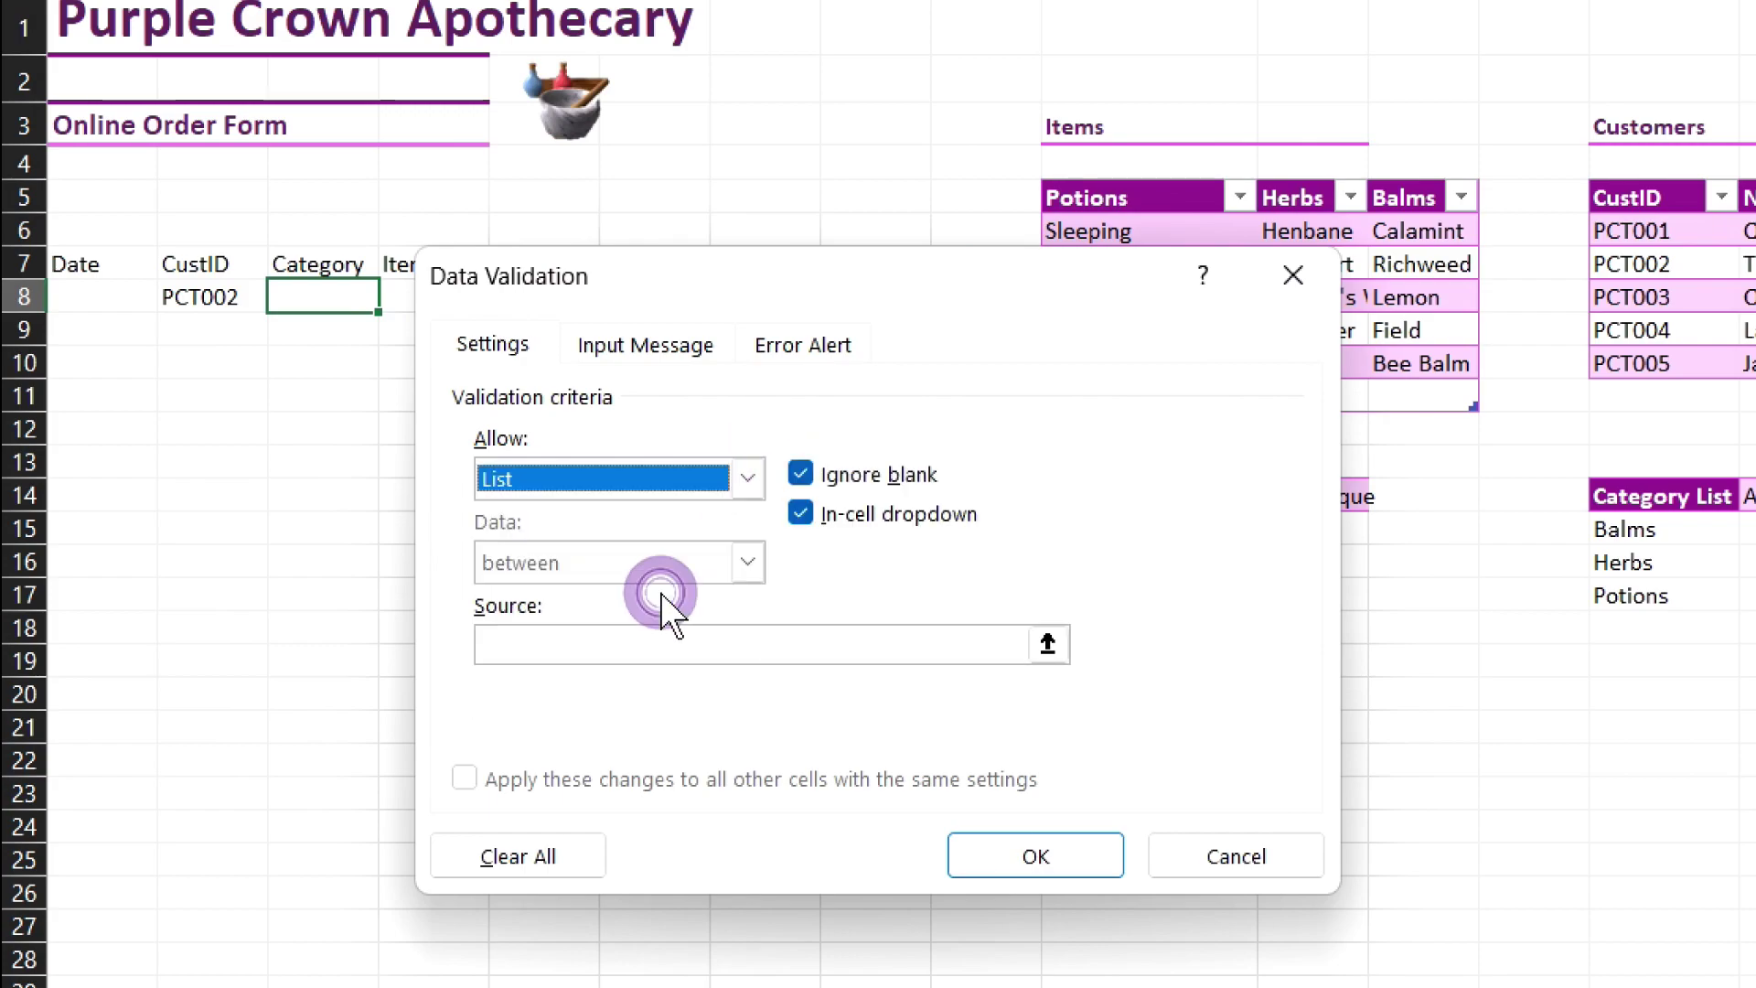
left_click(864, 645)
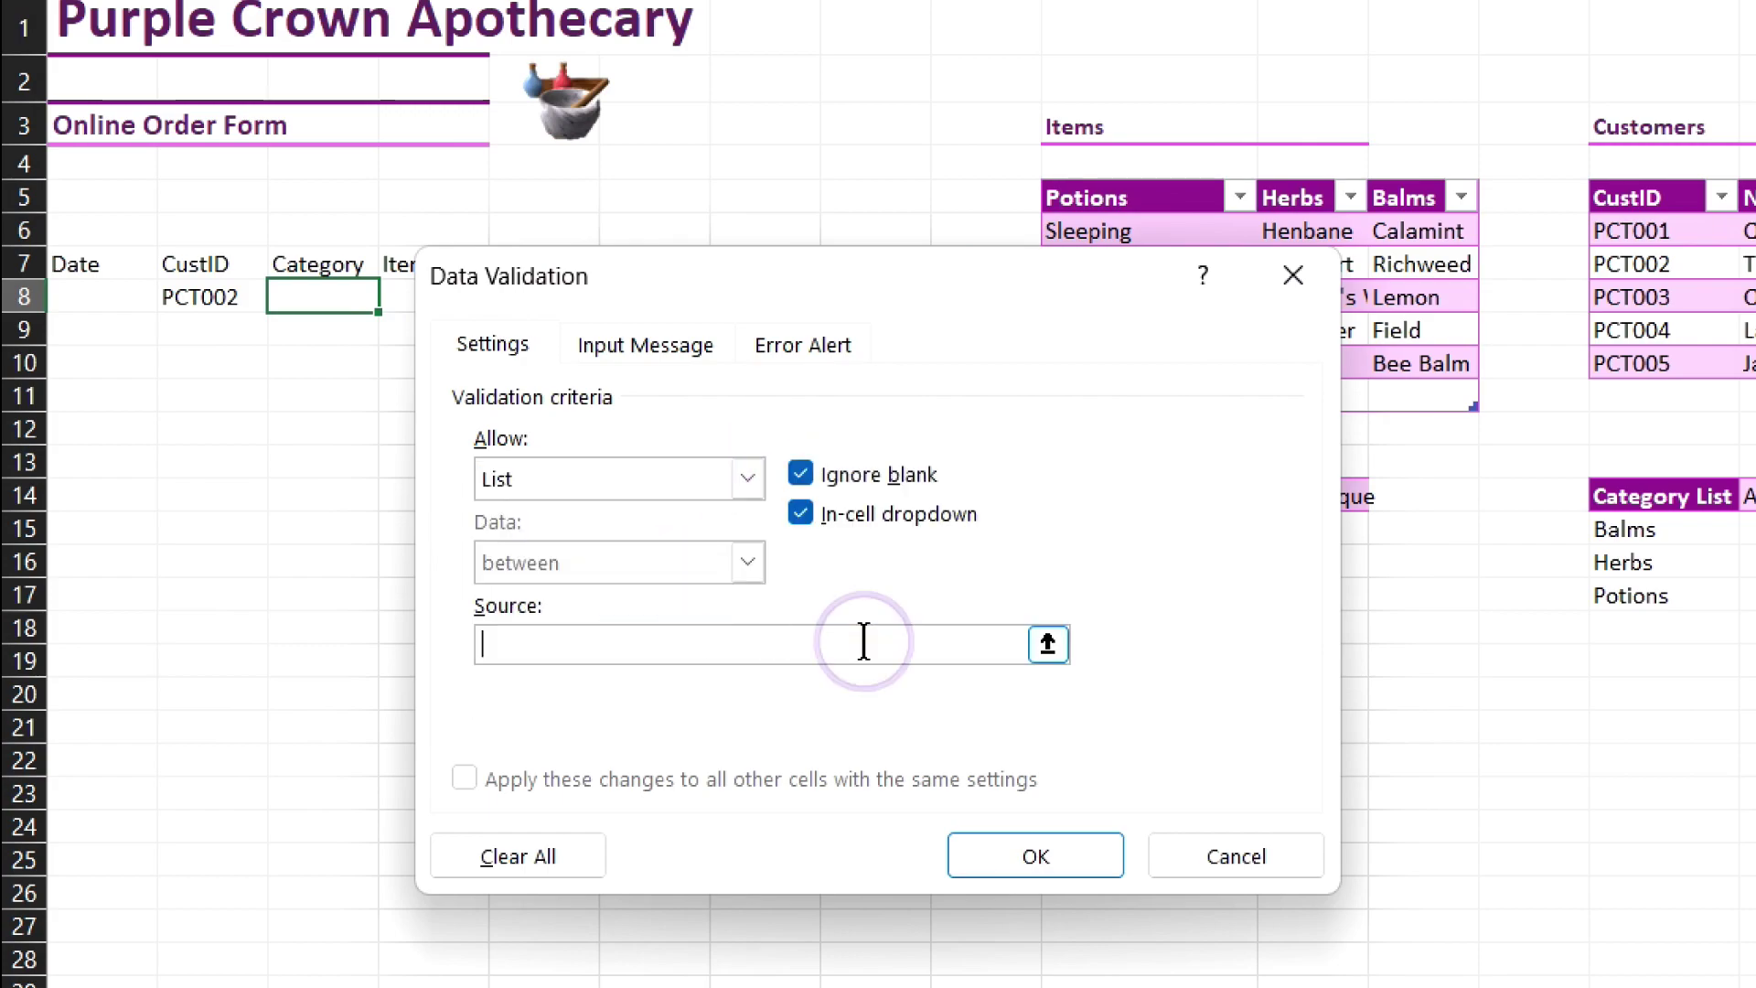
left_click(1615, 529)
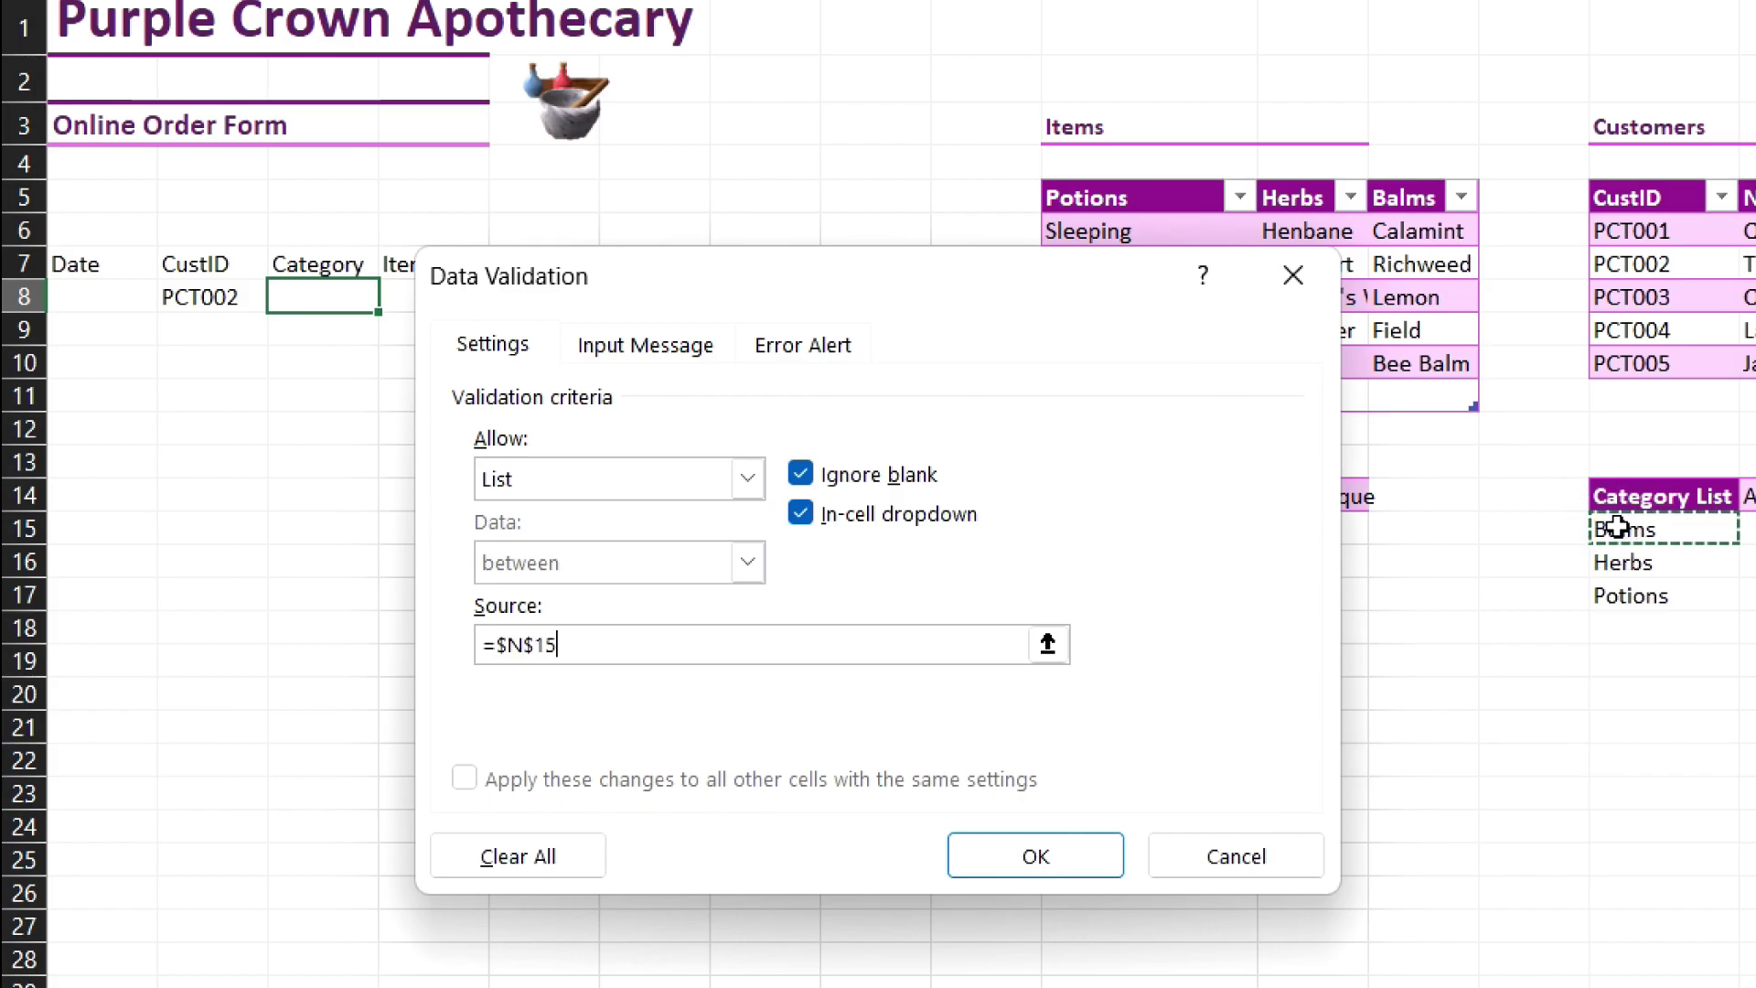
type("#")
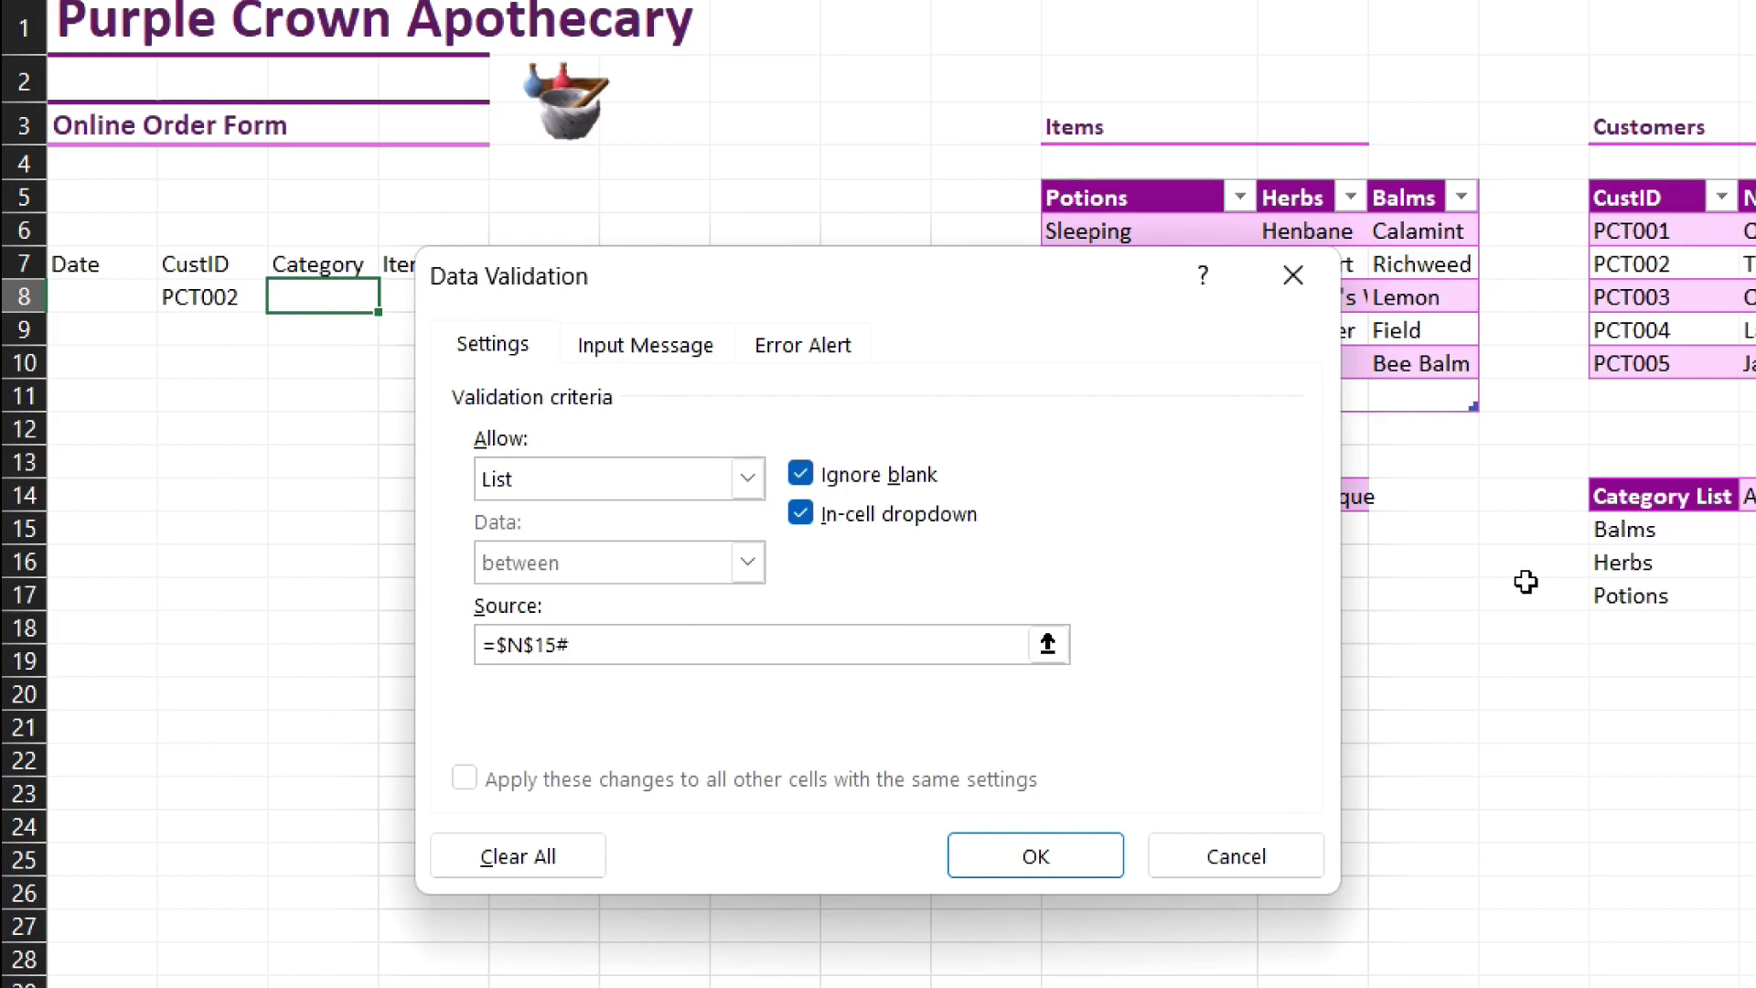
left_click(1087, 864)
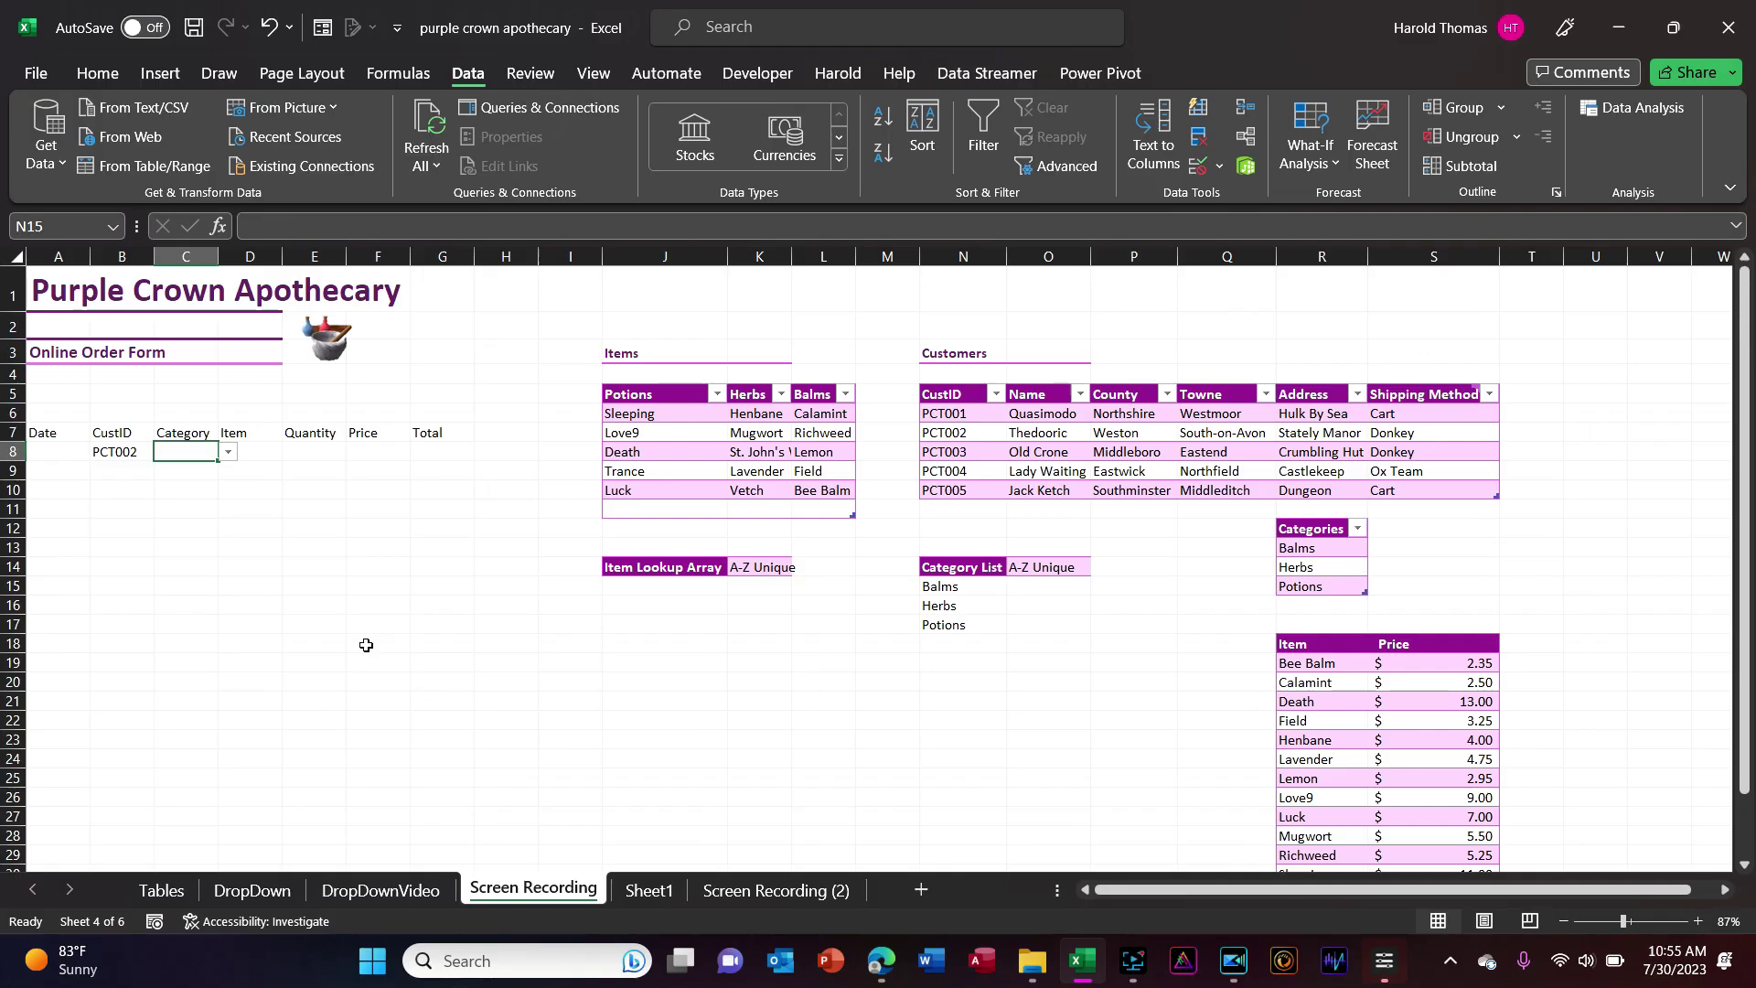
- Check the Category choices offered by C8's dropdown
left_click(236, 467)
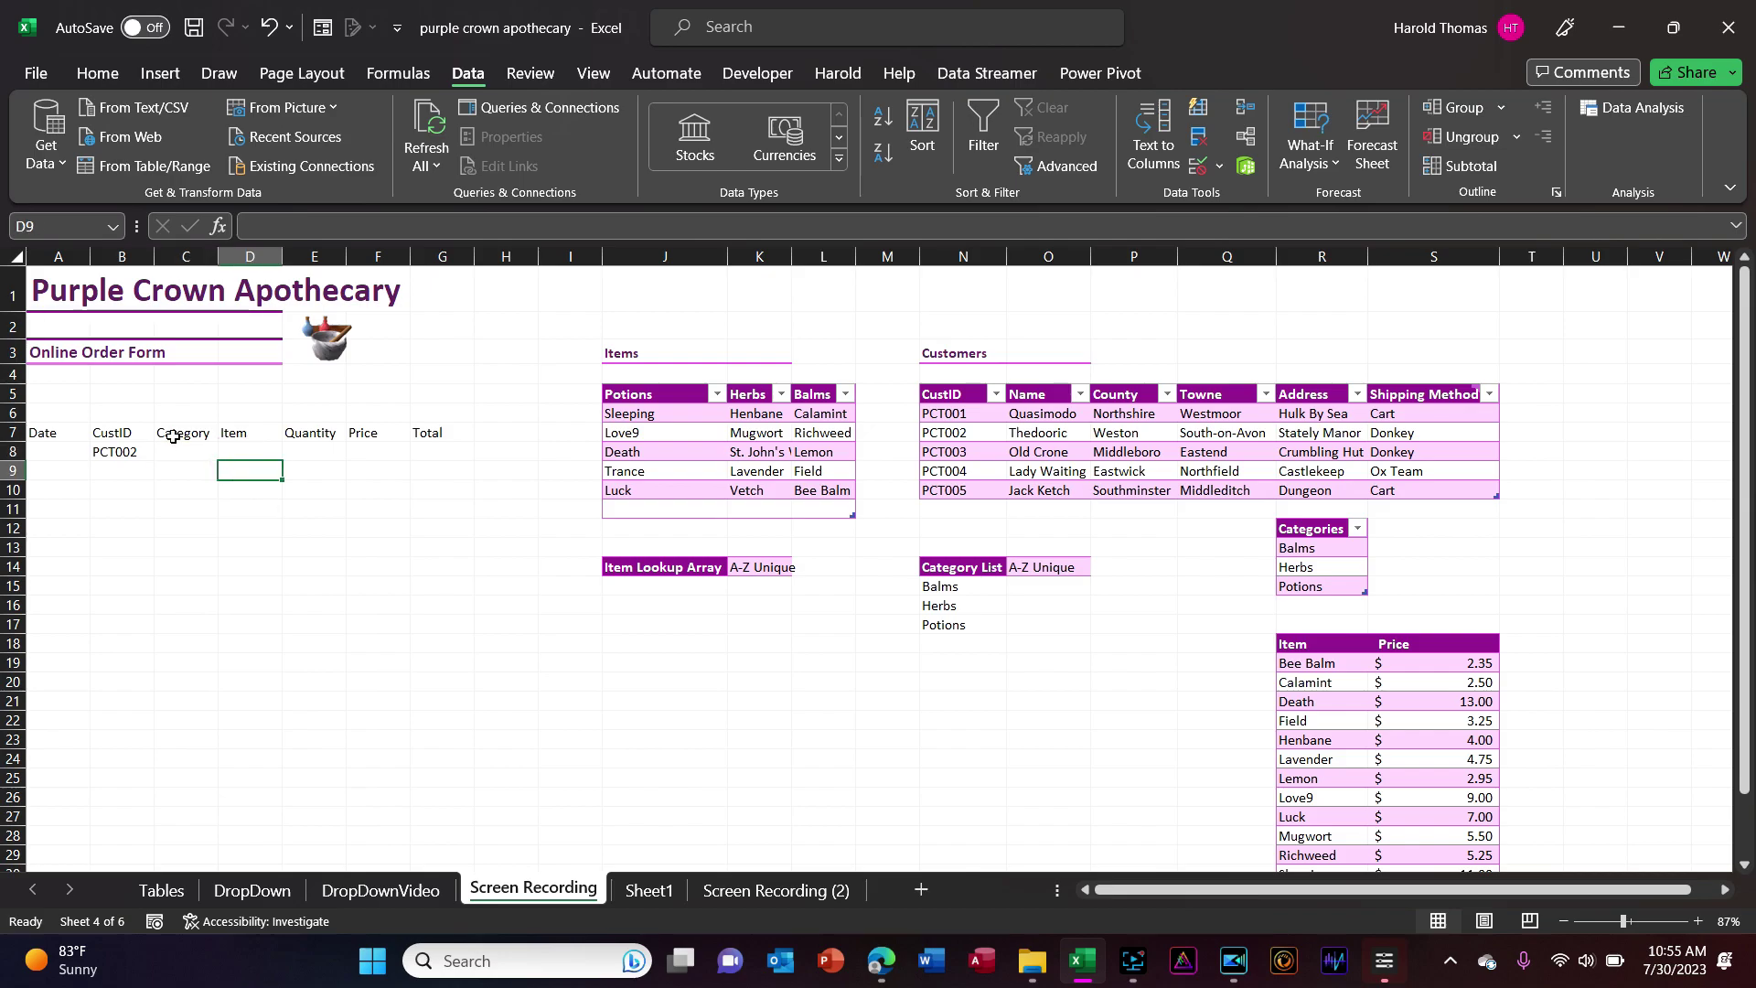
left_click(174, 451)
left_click(227, 448)
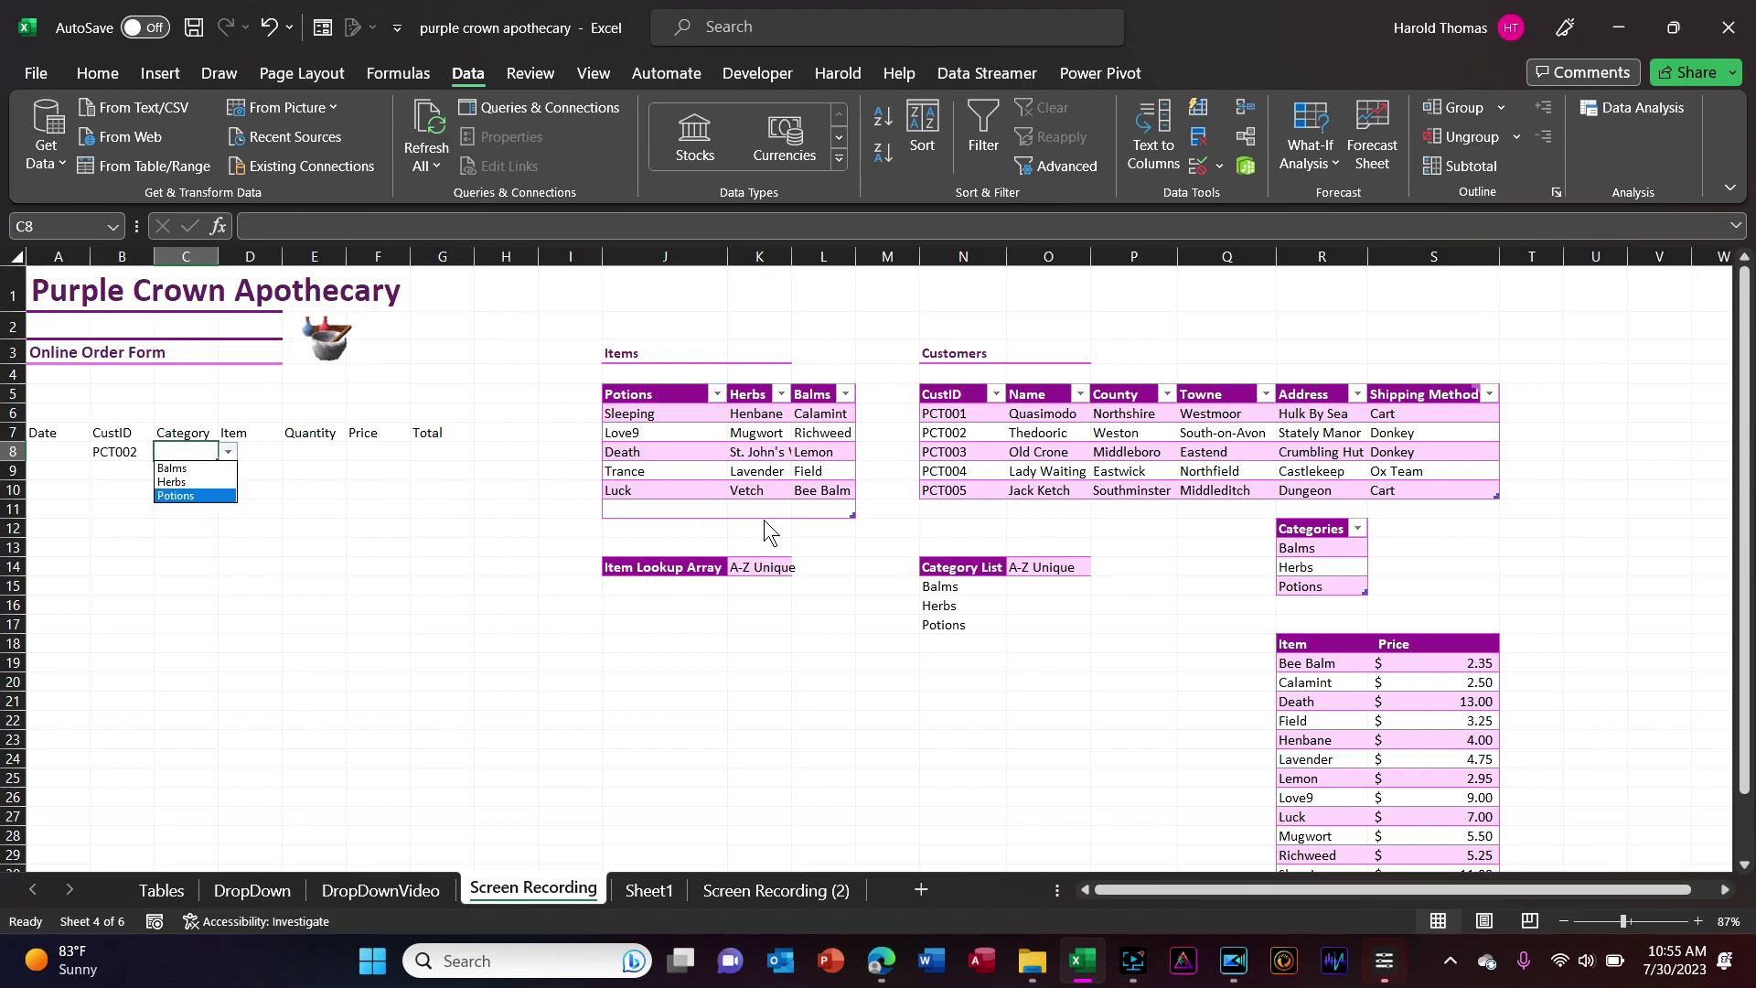
left_click(1329, 583)
- Add test category 'd' under Potions and confirm it appears in C8's dropdown
left_click(1330, 586)
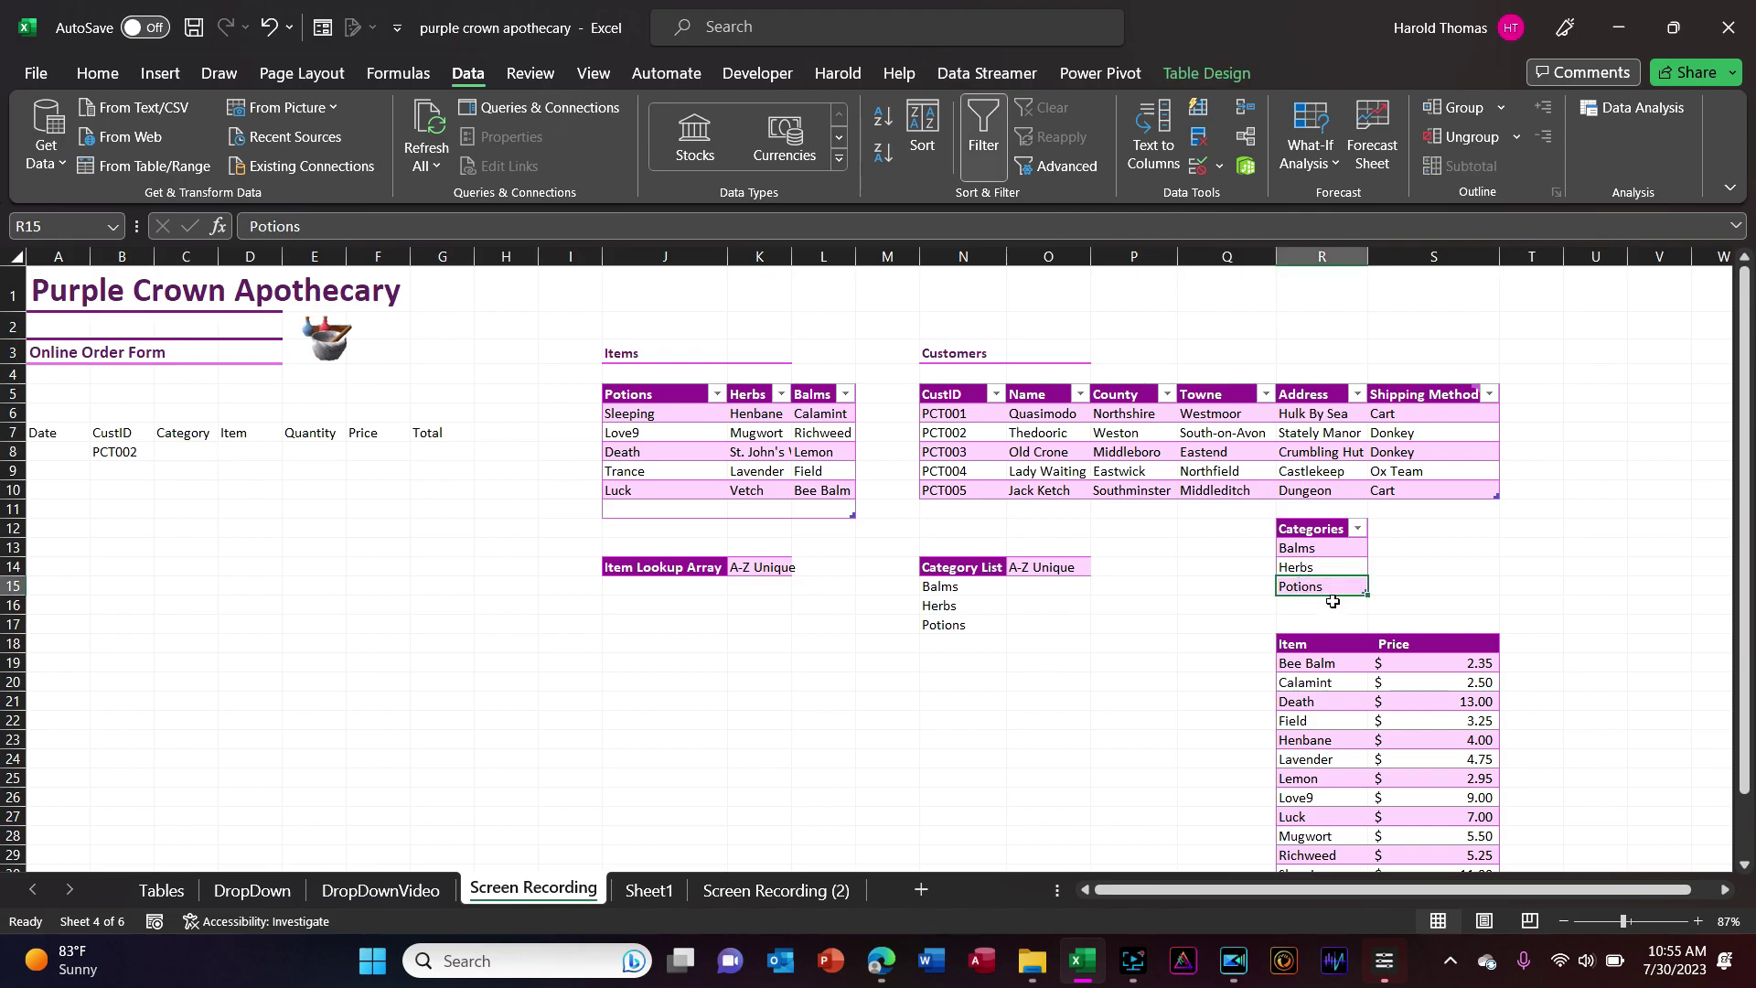
left_click(1332, 604)
type("d")
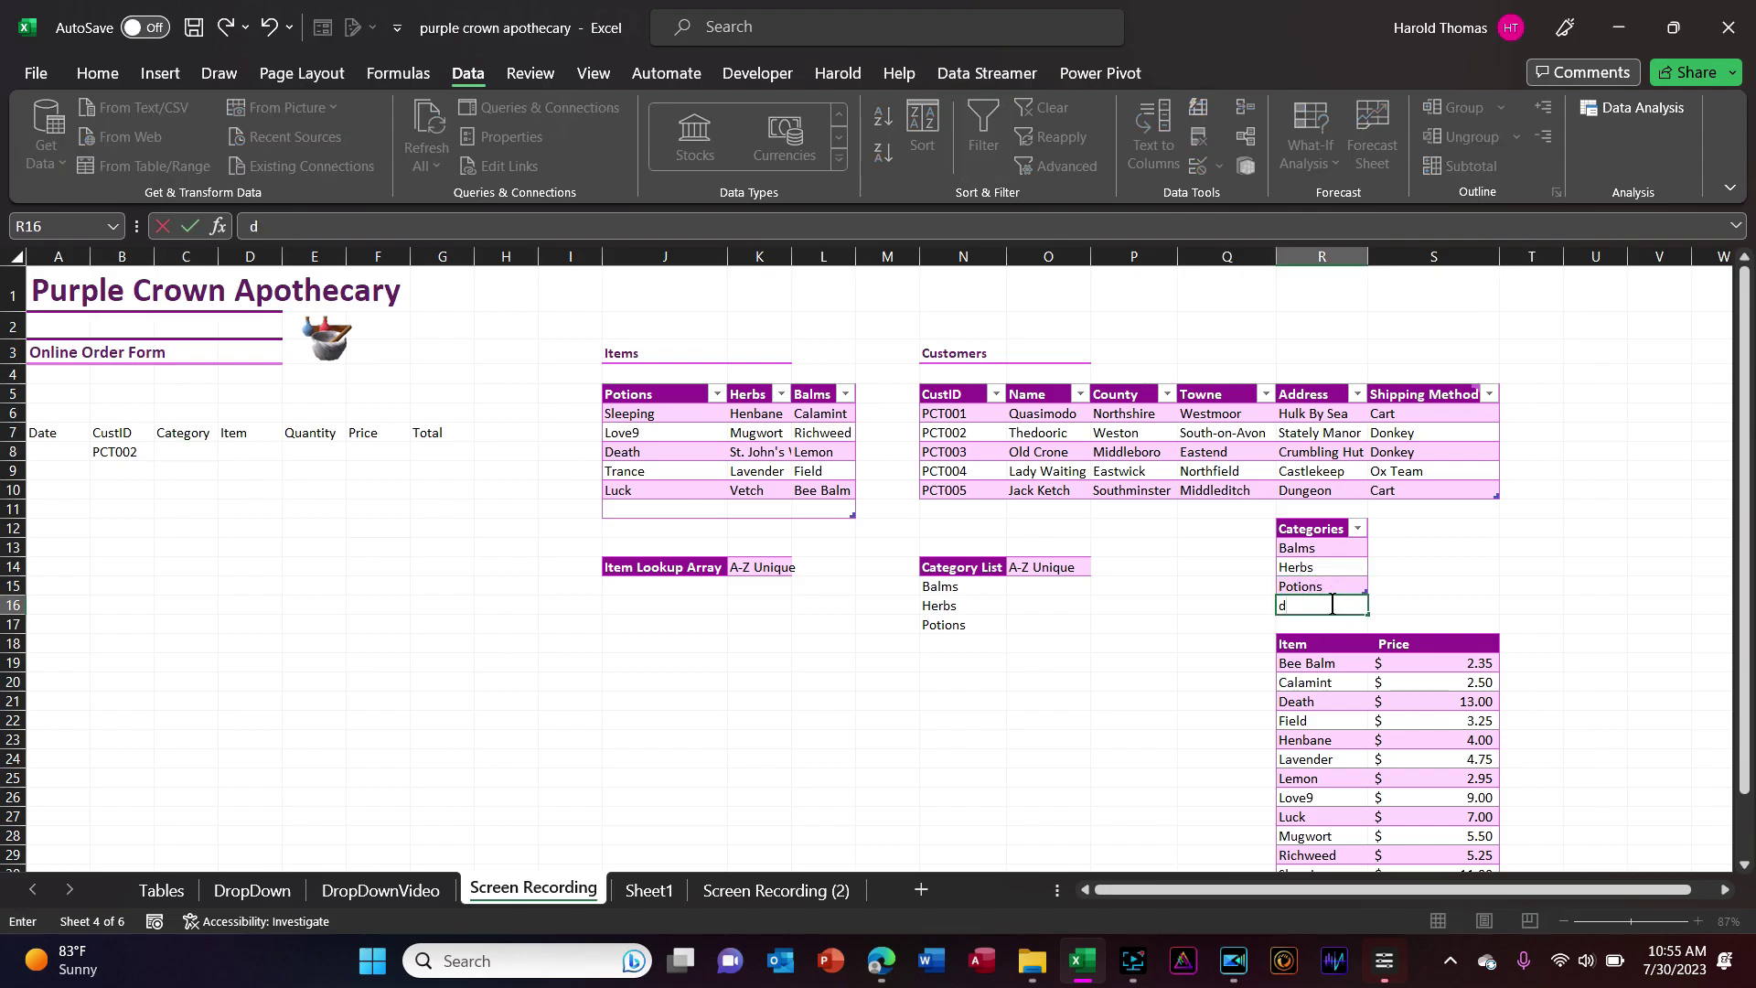
key("Return")
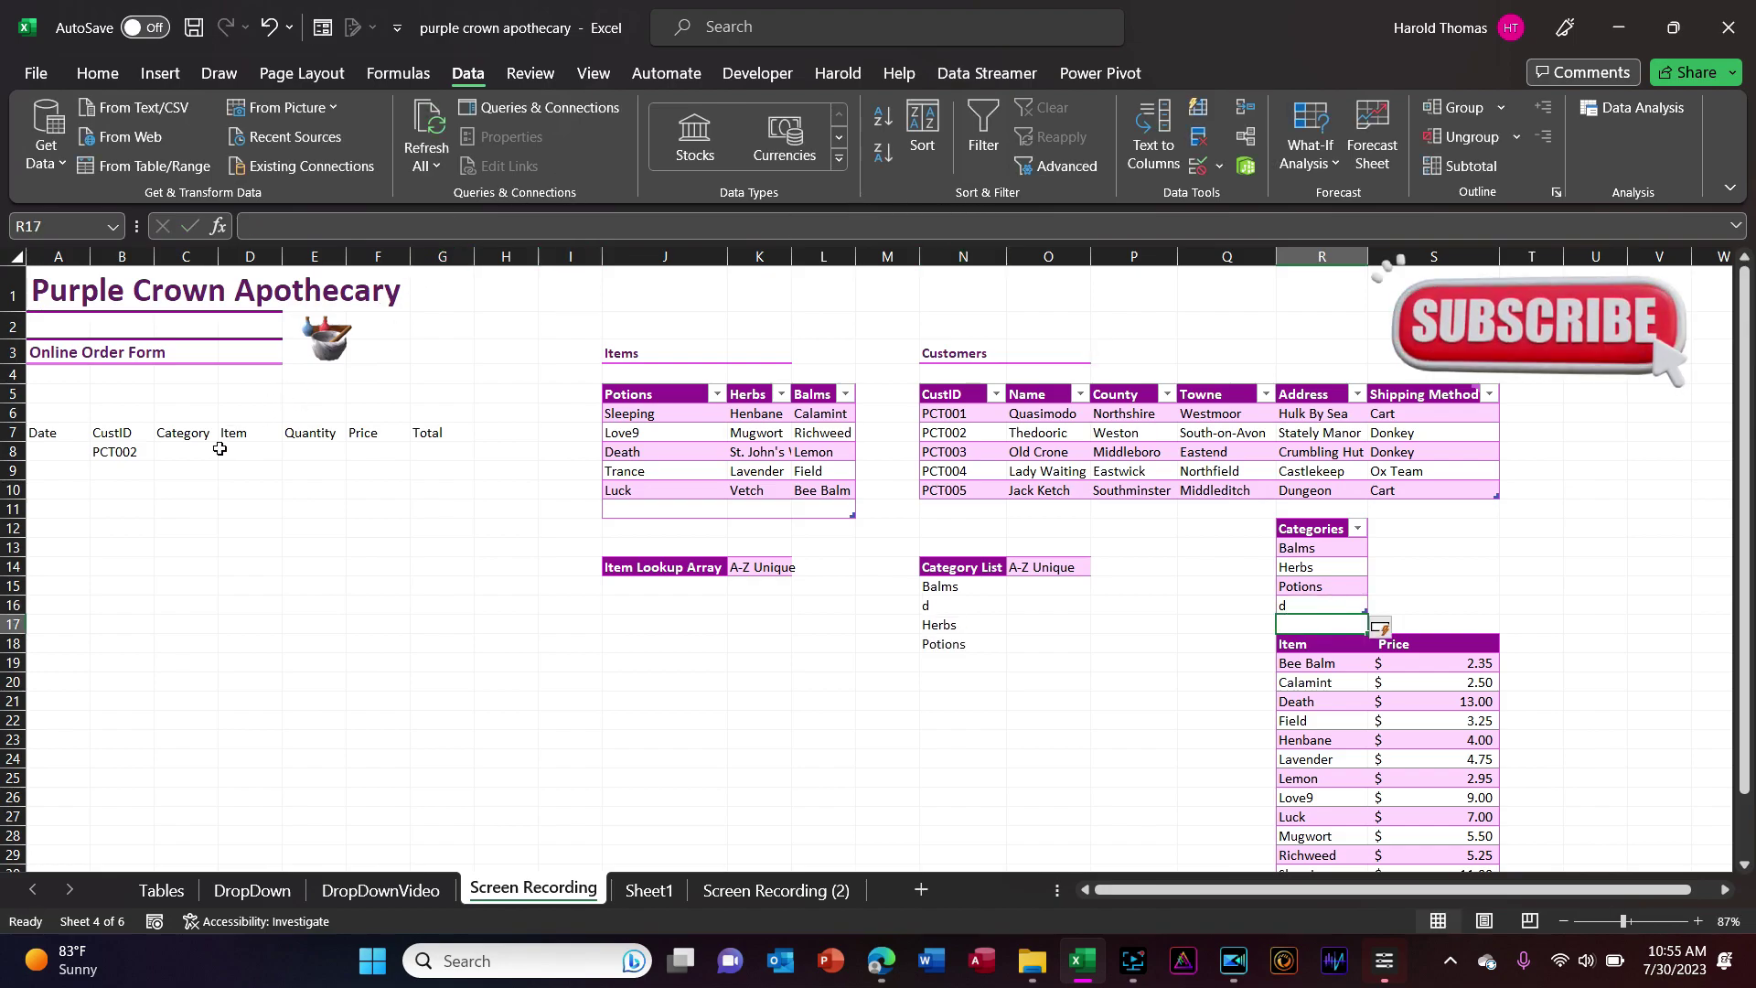
left_click(192, 451)
left_click(227, 453)
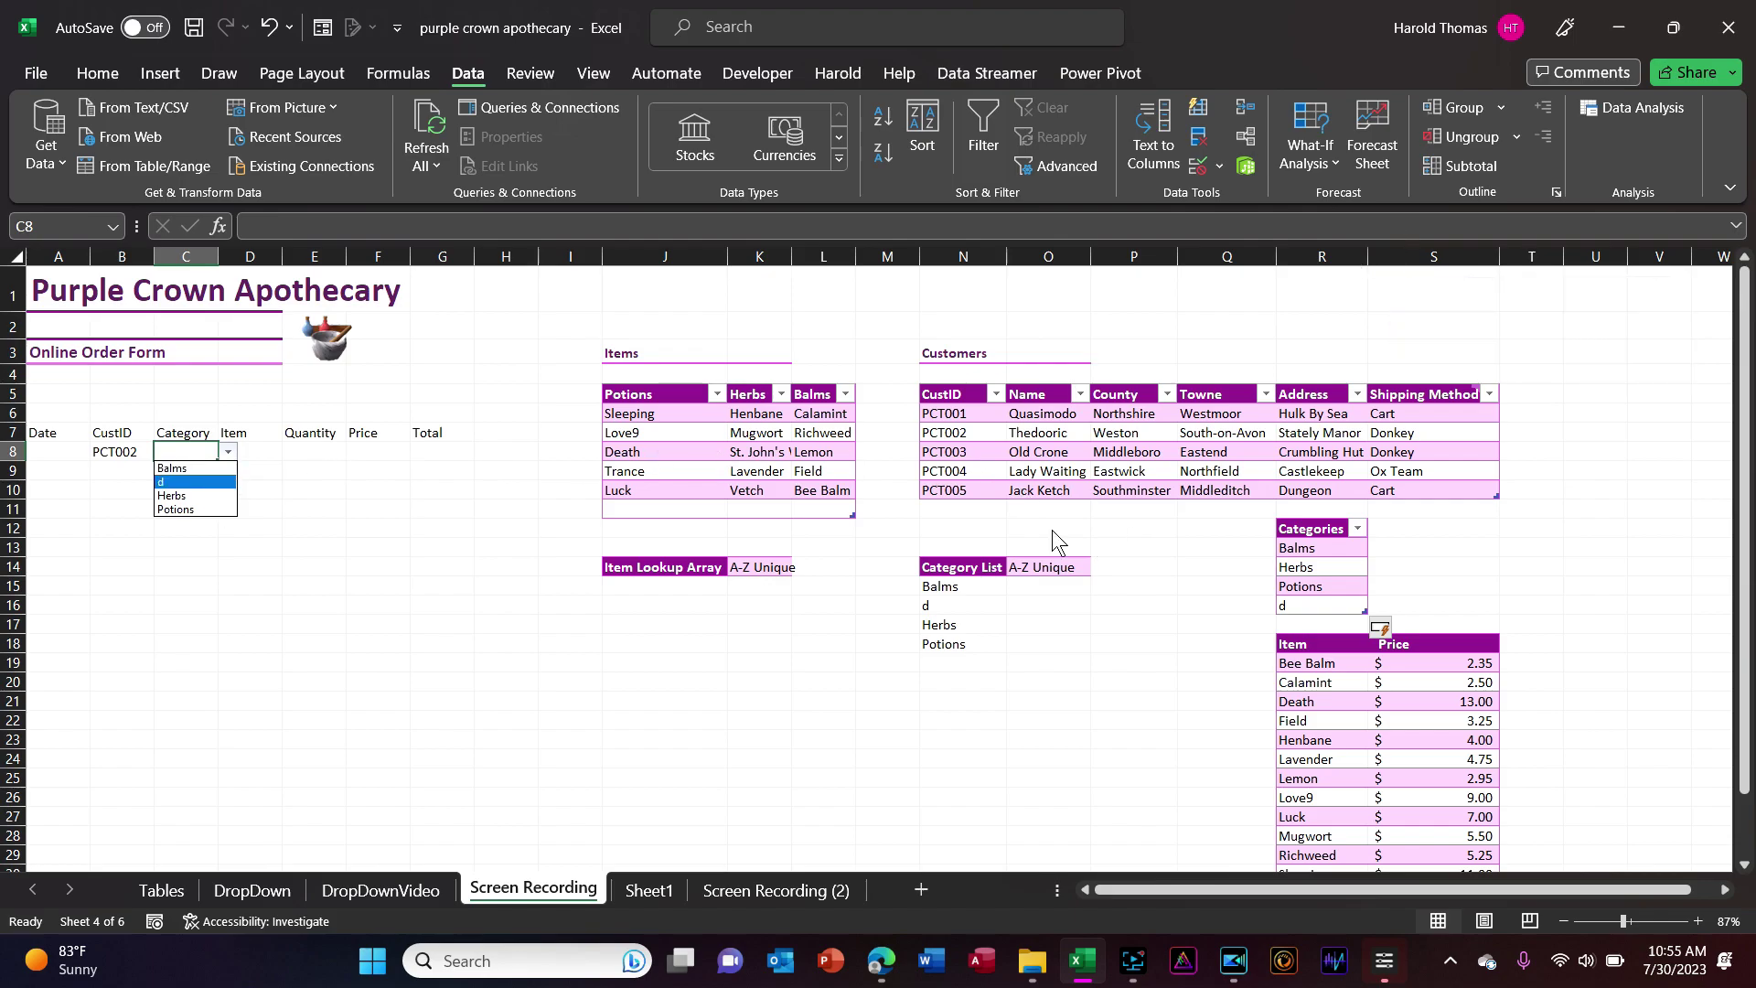
- Choose Balms as the order's Category in C8
left_click(362, 595)
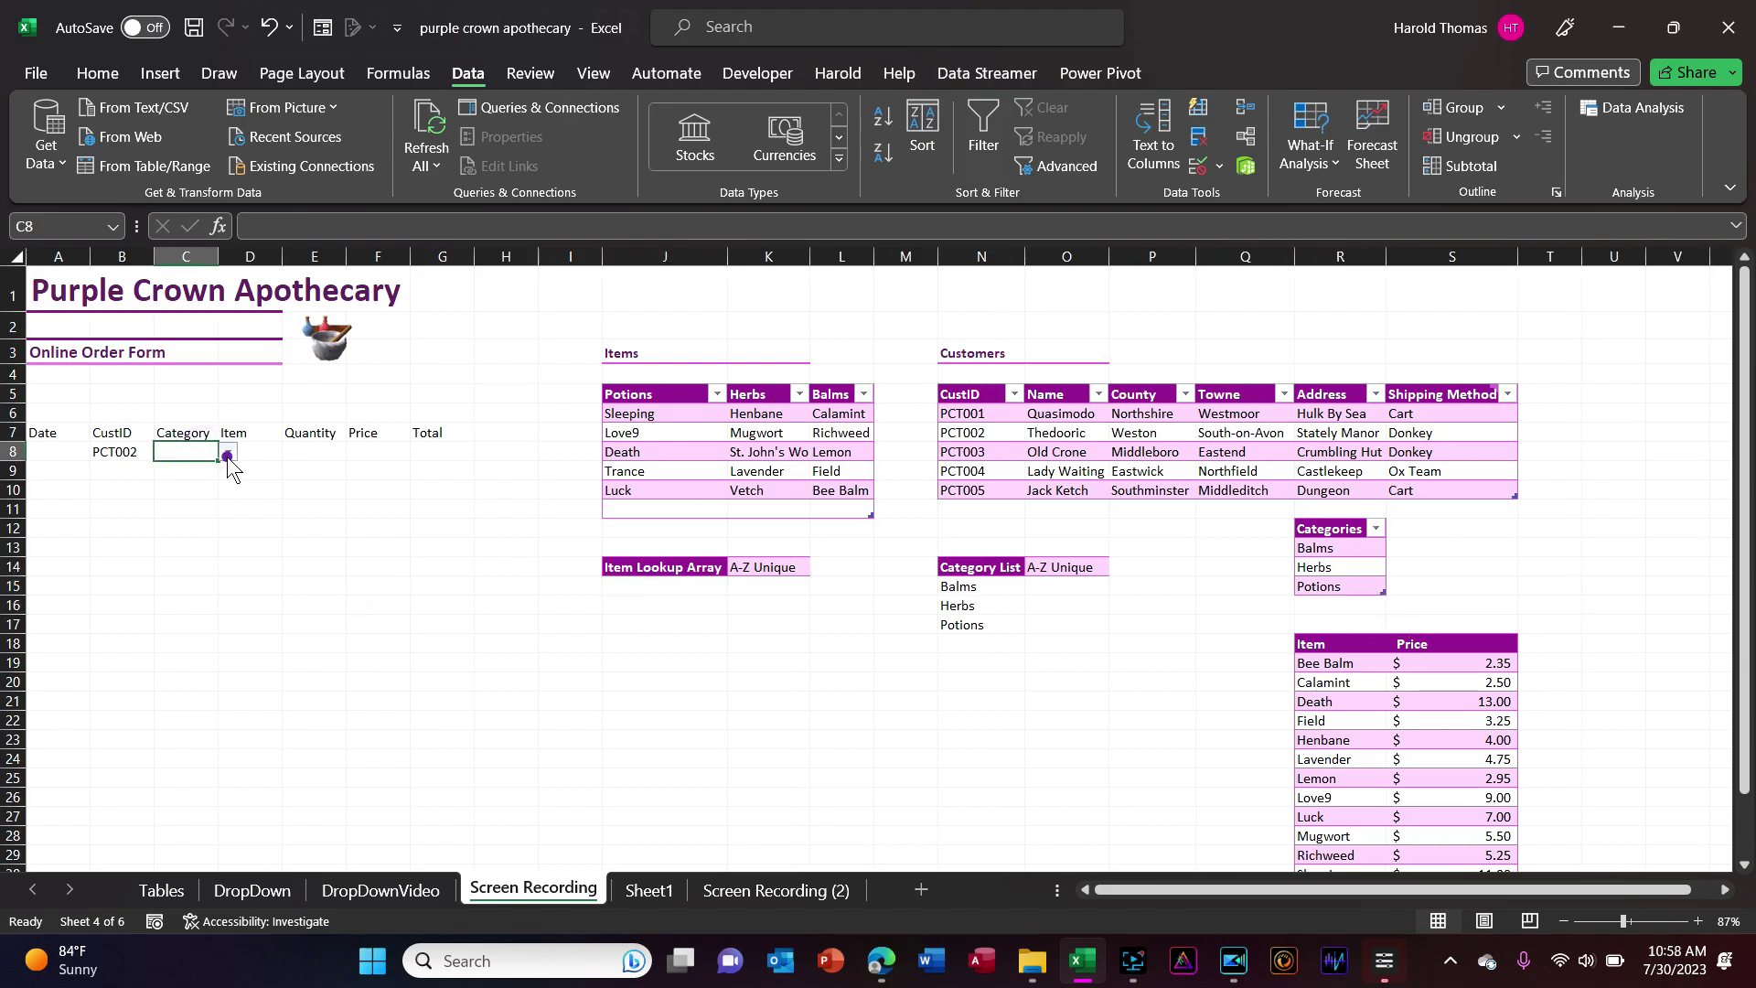
left_click(228, 453)
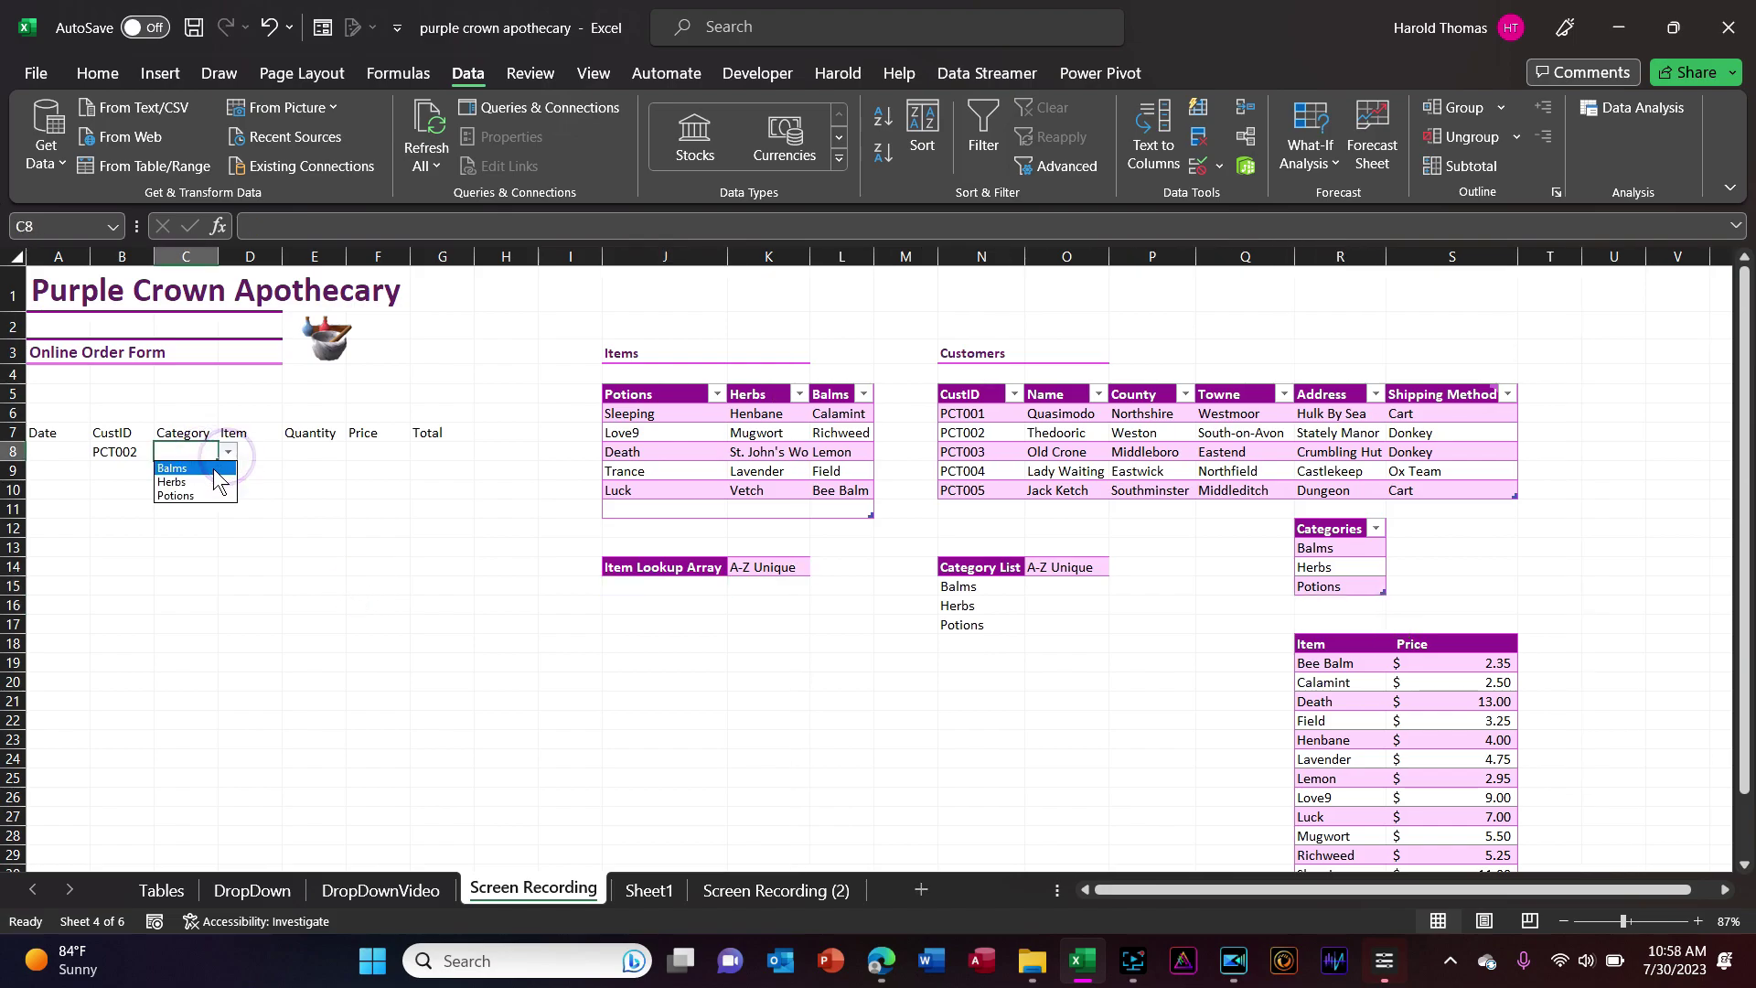
left_click(213, 468)
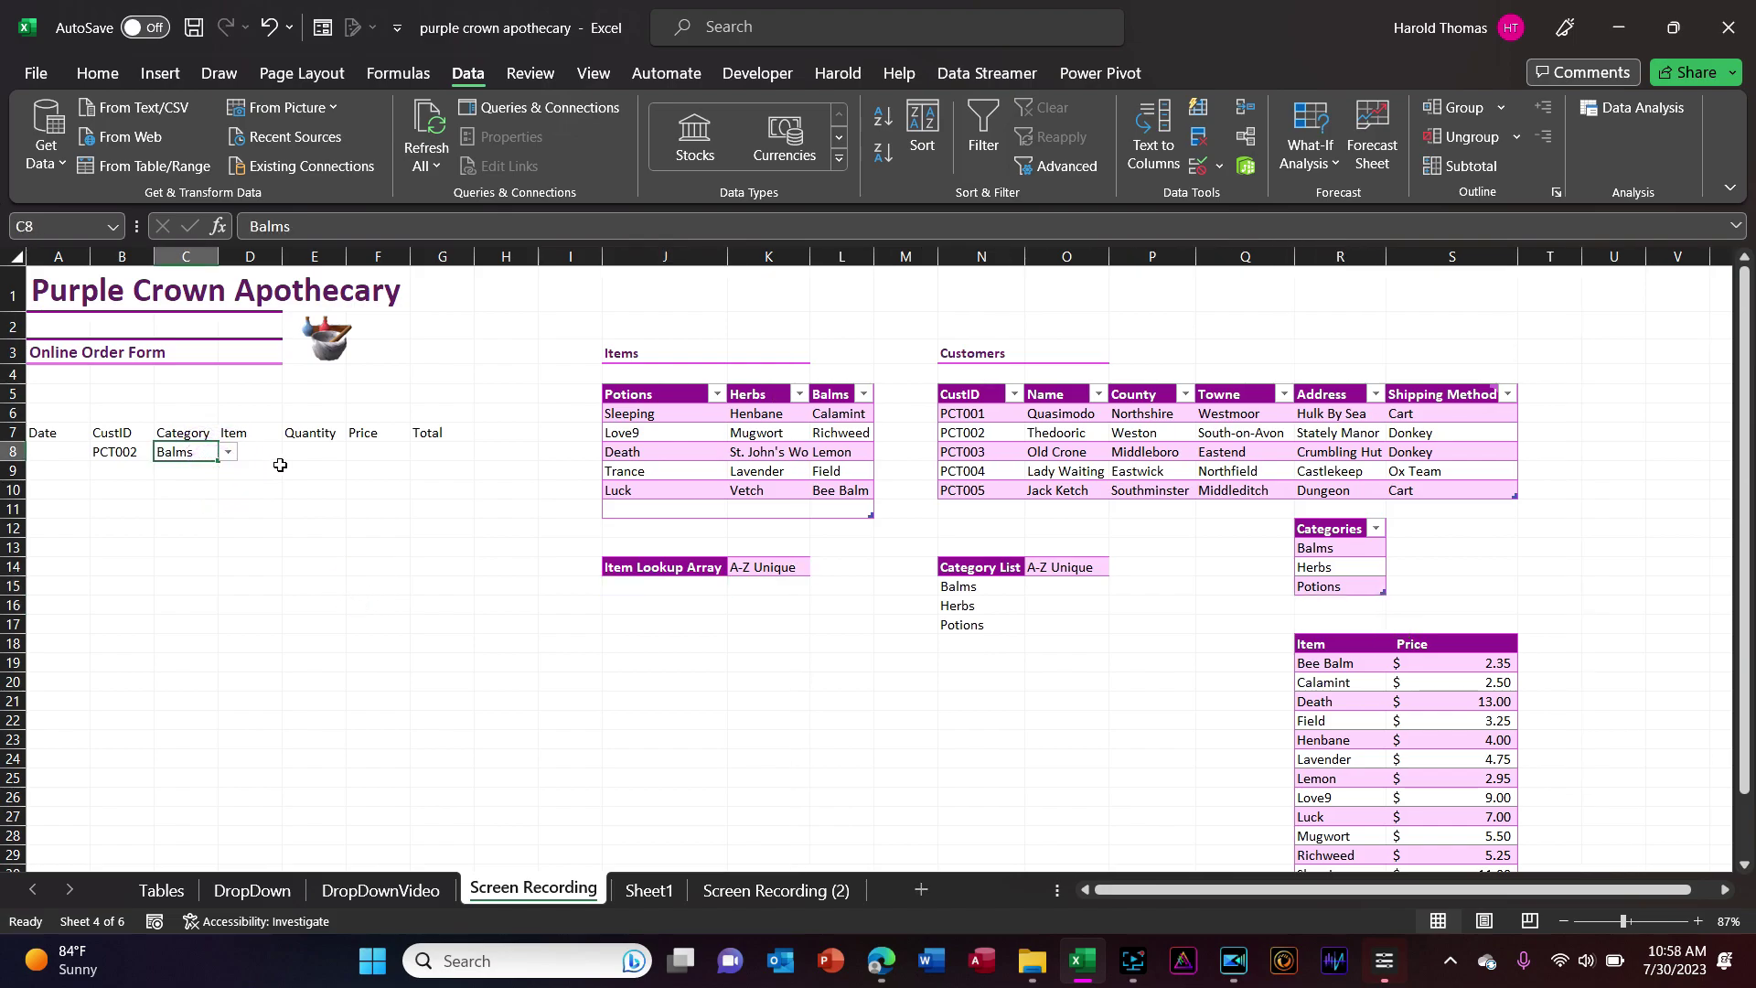
left_click(718, 585)
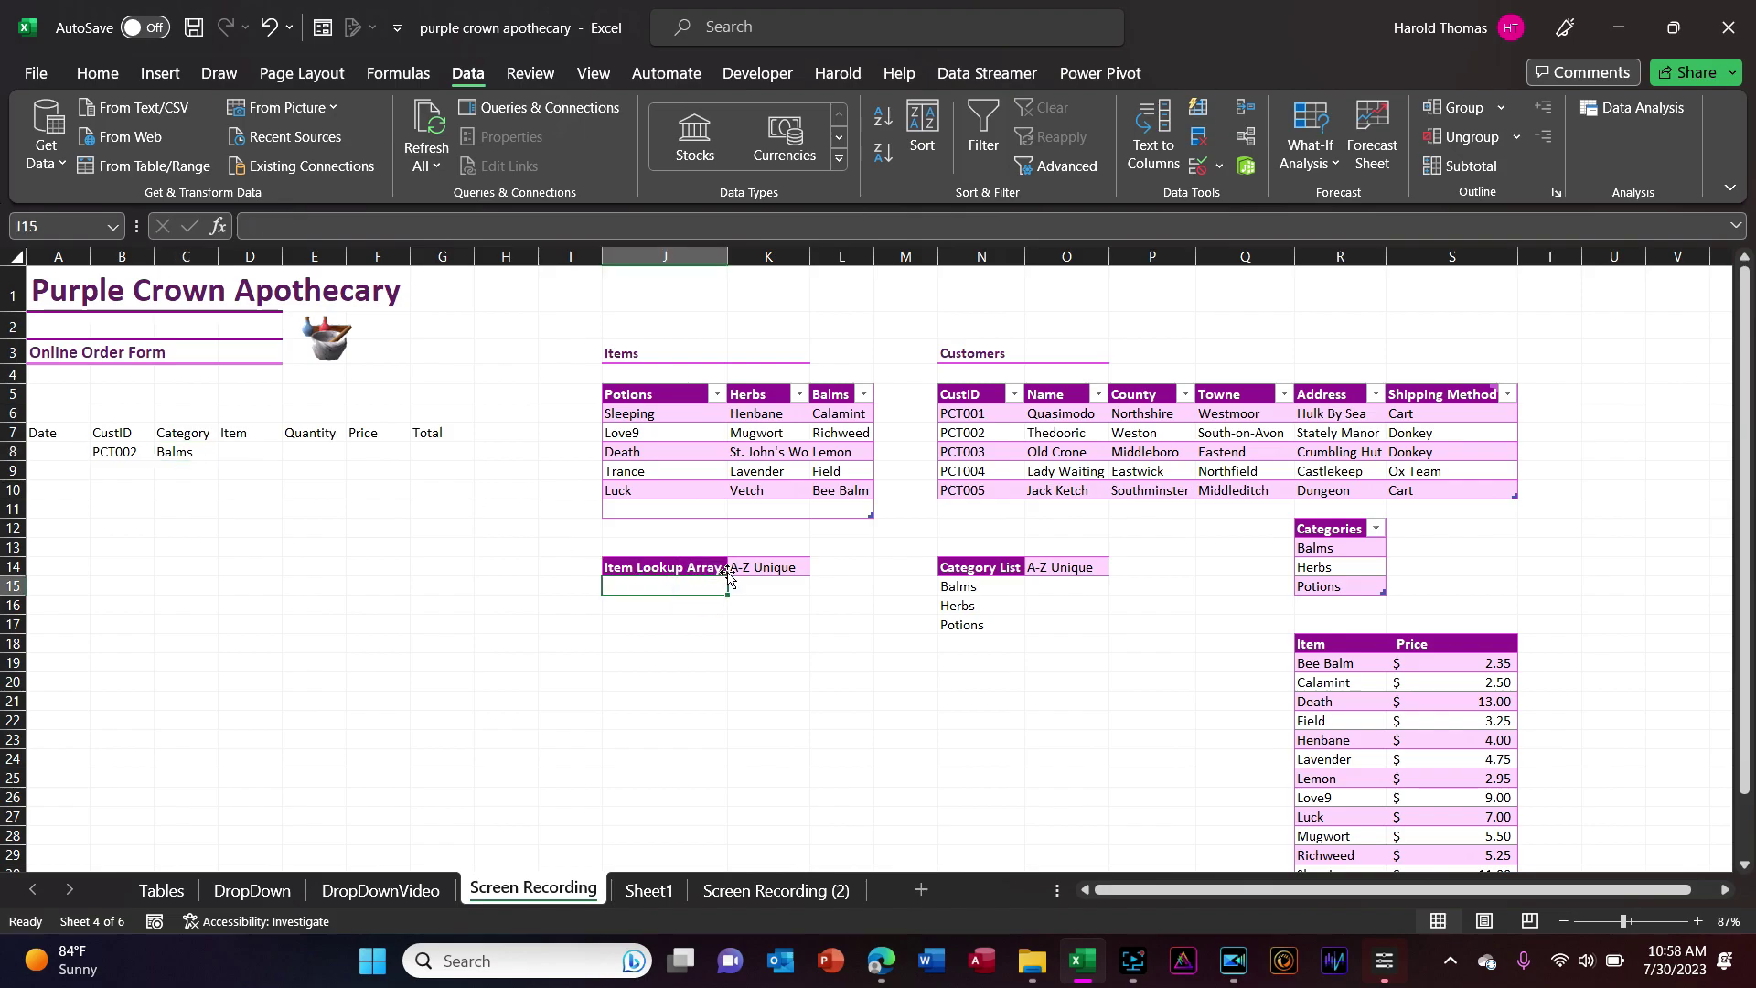
- Enter =SORT(UNIQUE(XLOOKUP(C8,Table22910[#Headers],Table22910[#All])))&"" in J15 to spill the Balms items
left_click(291, 229)
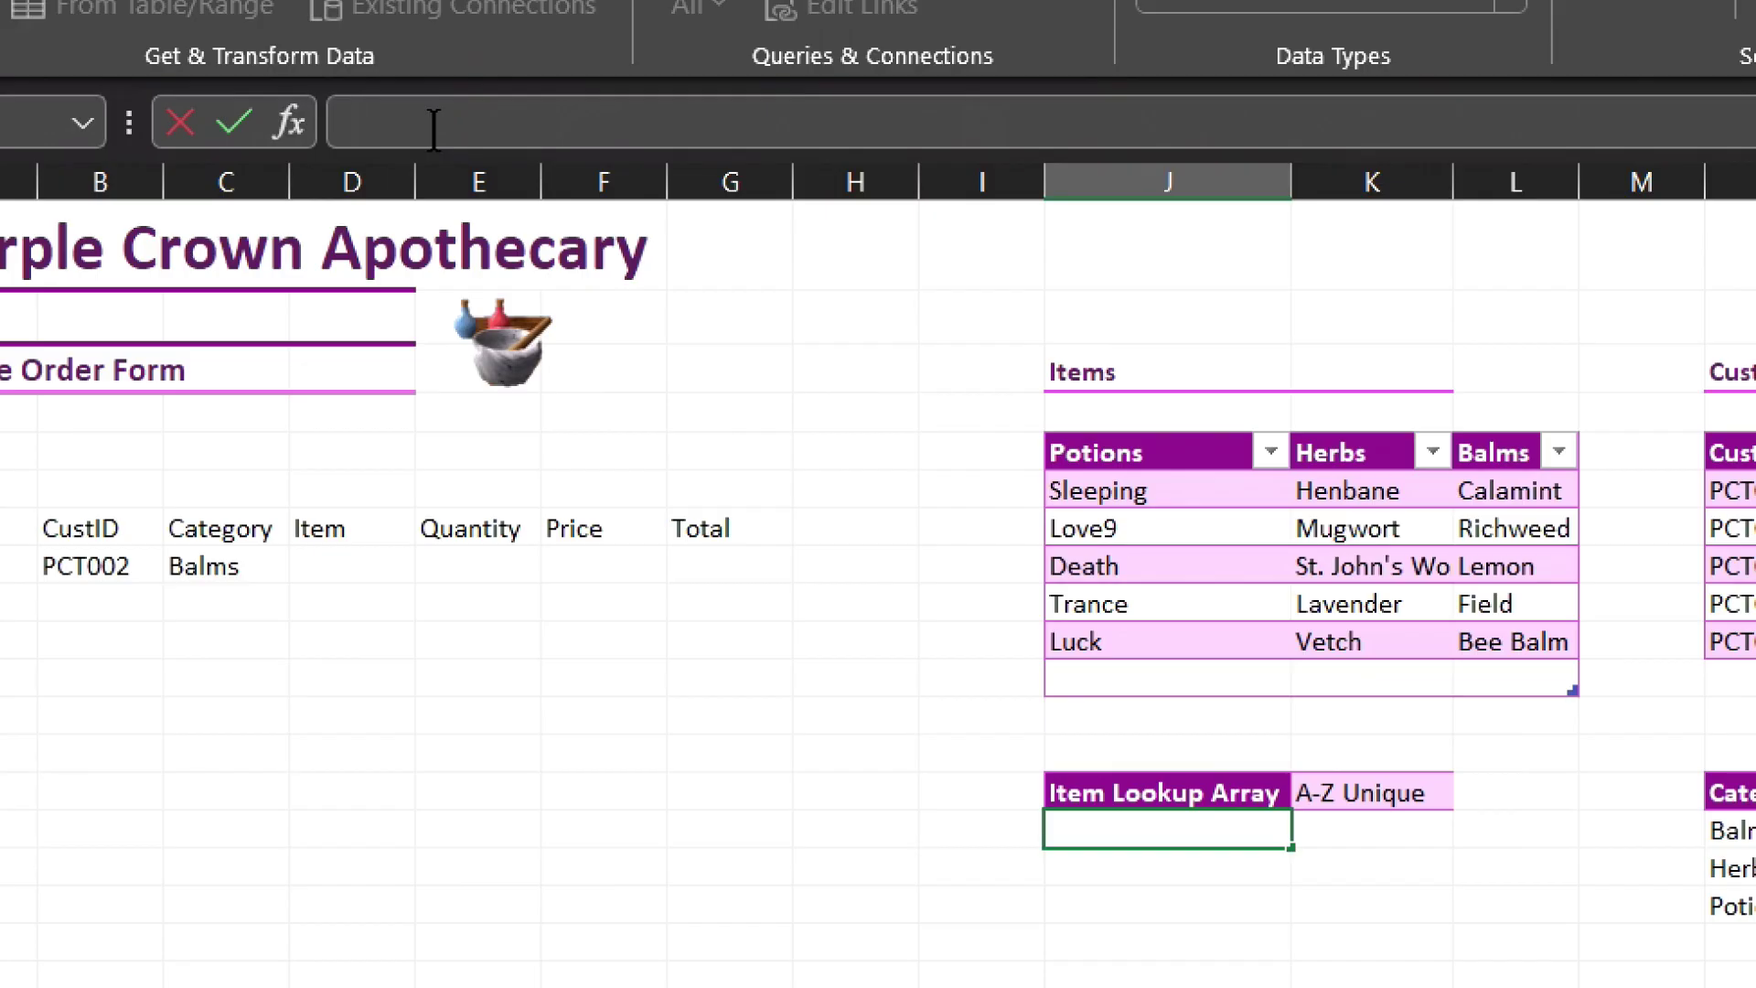
type("=sort")
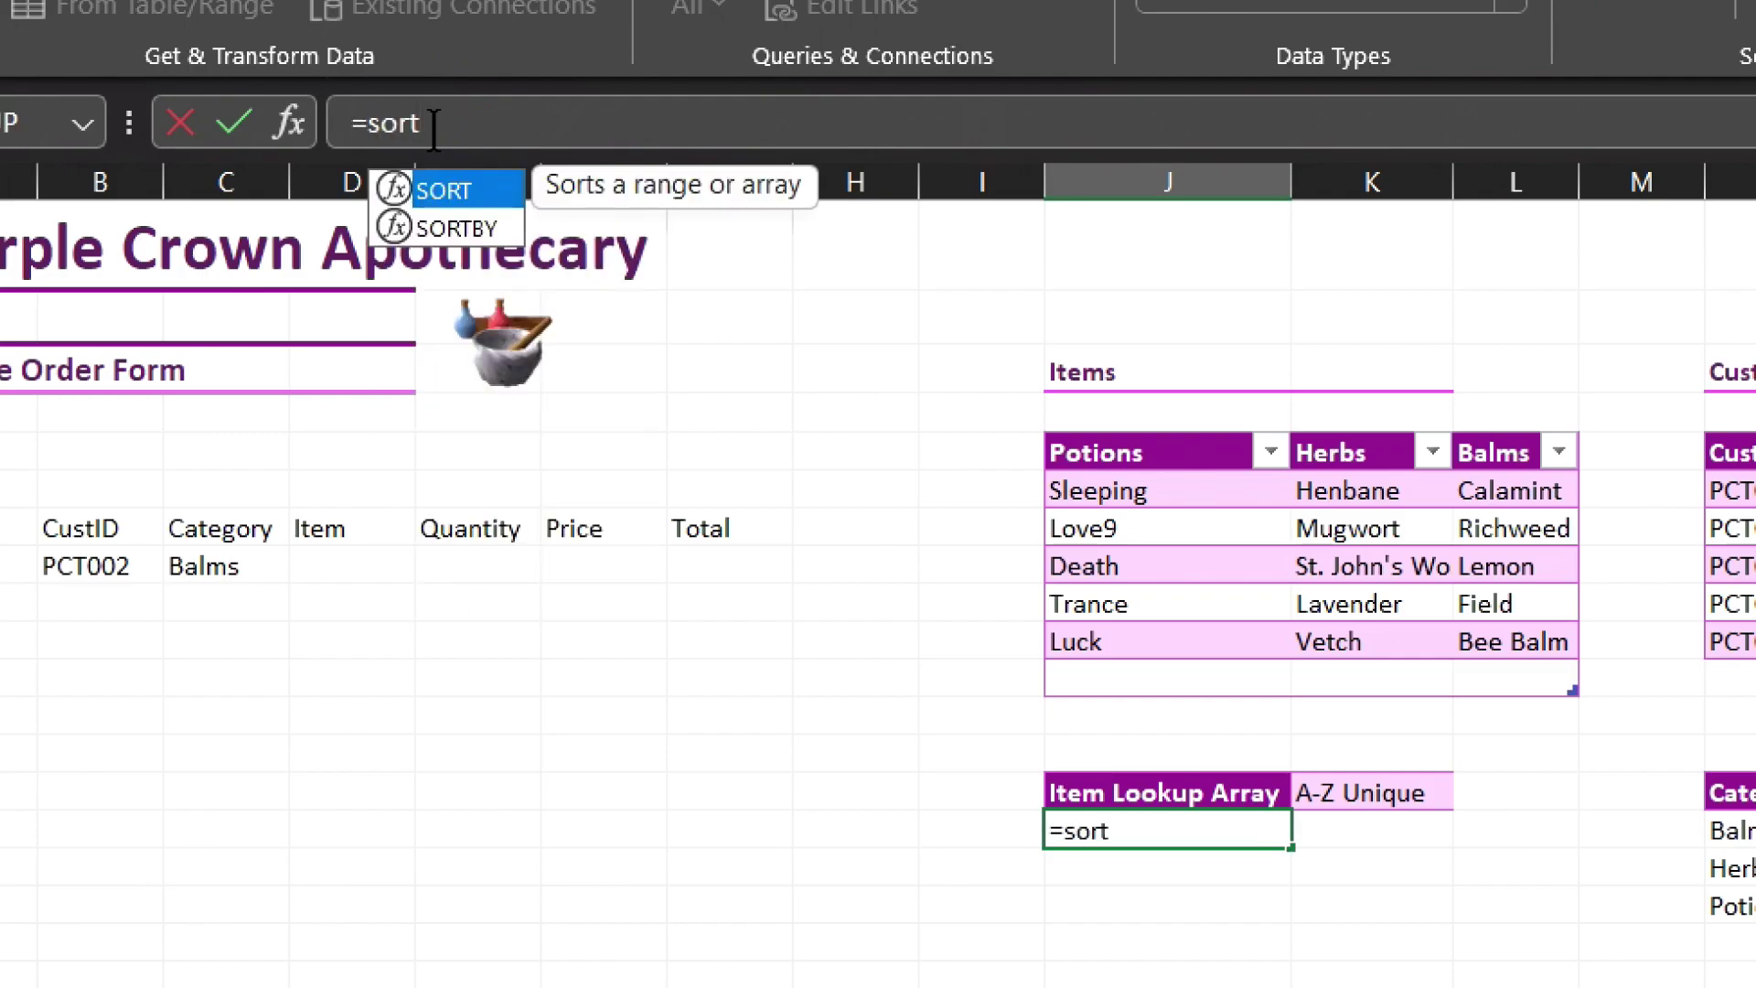
type("(unique")
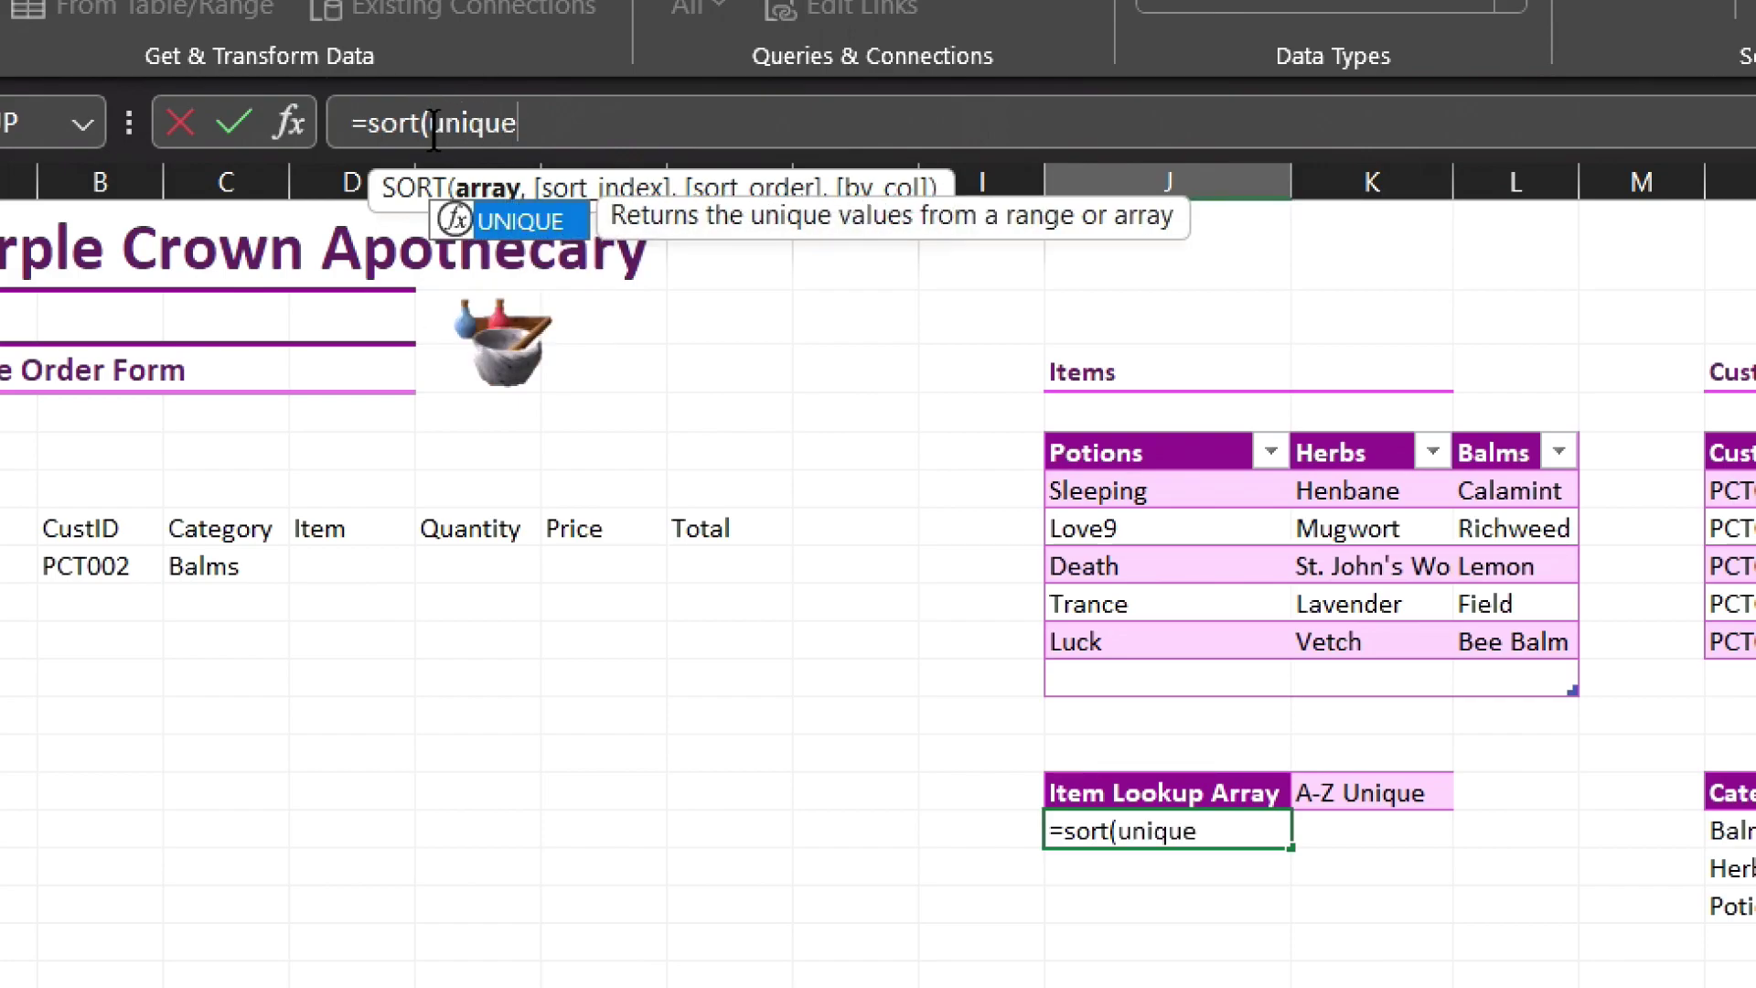
type("(")
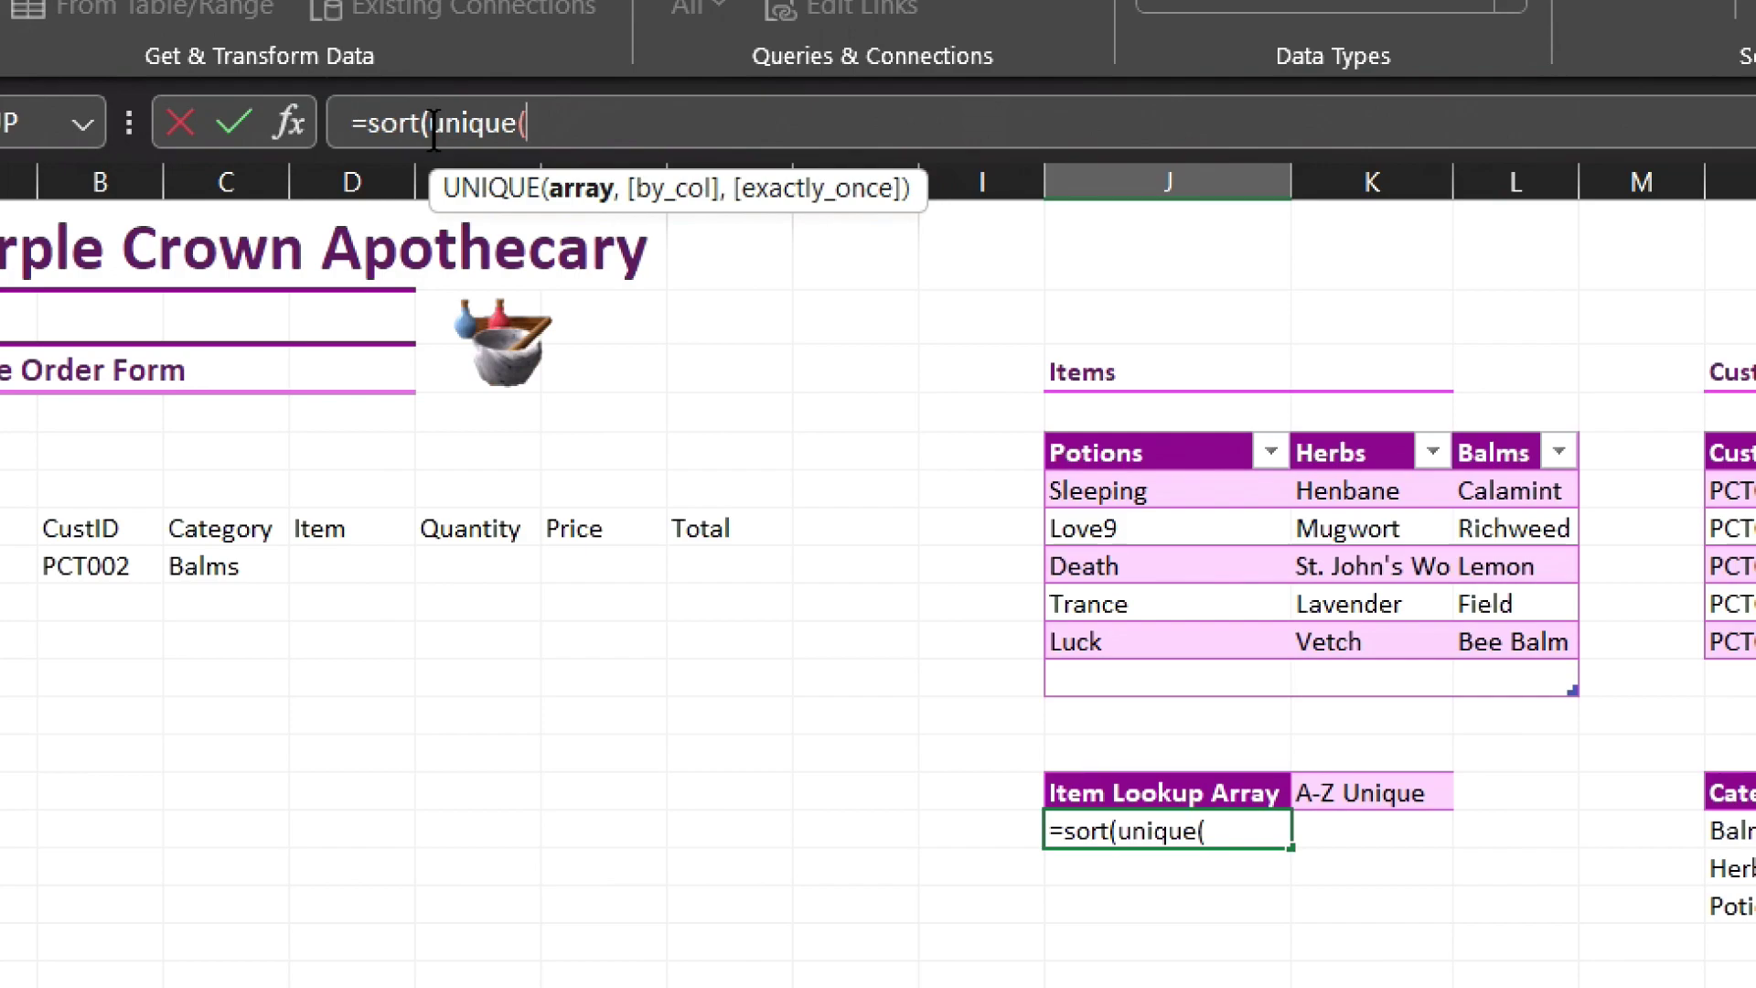
type("xlookup(")
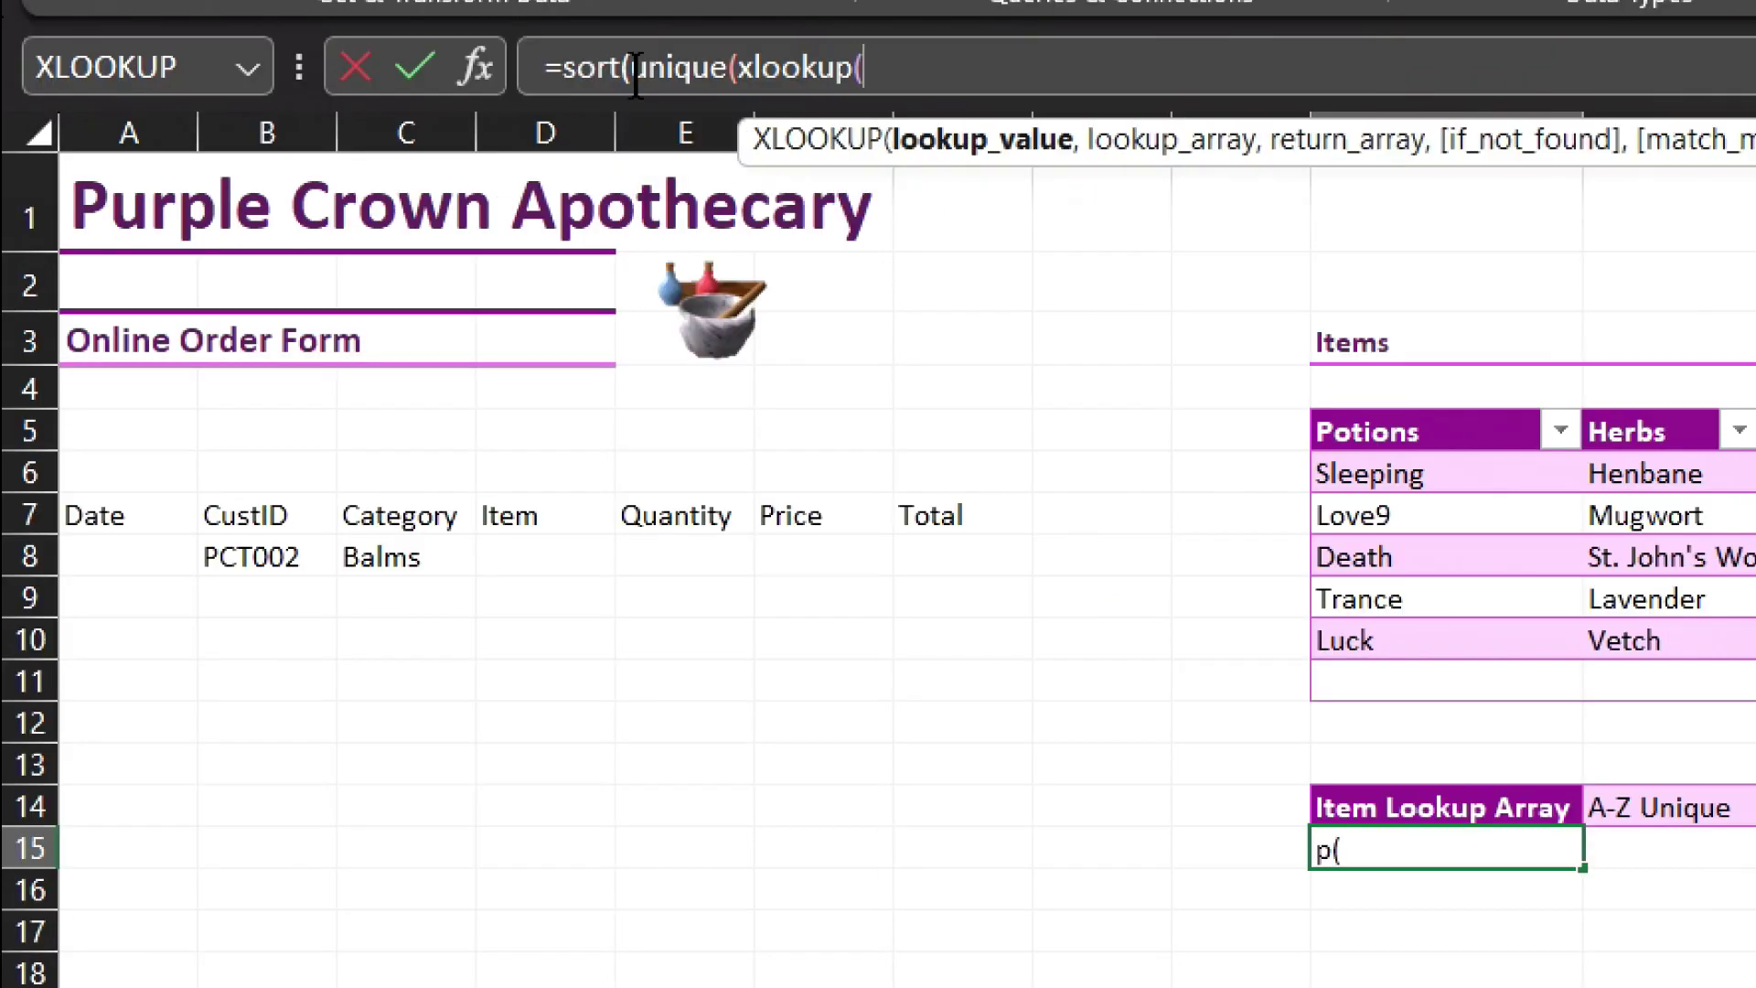
left_click(409, 552)
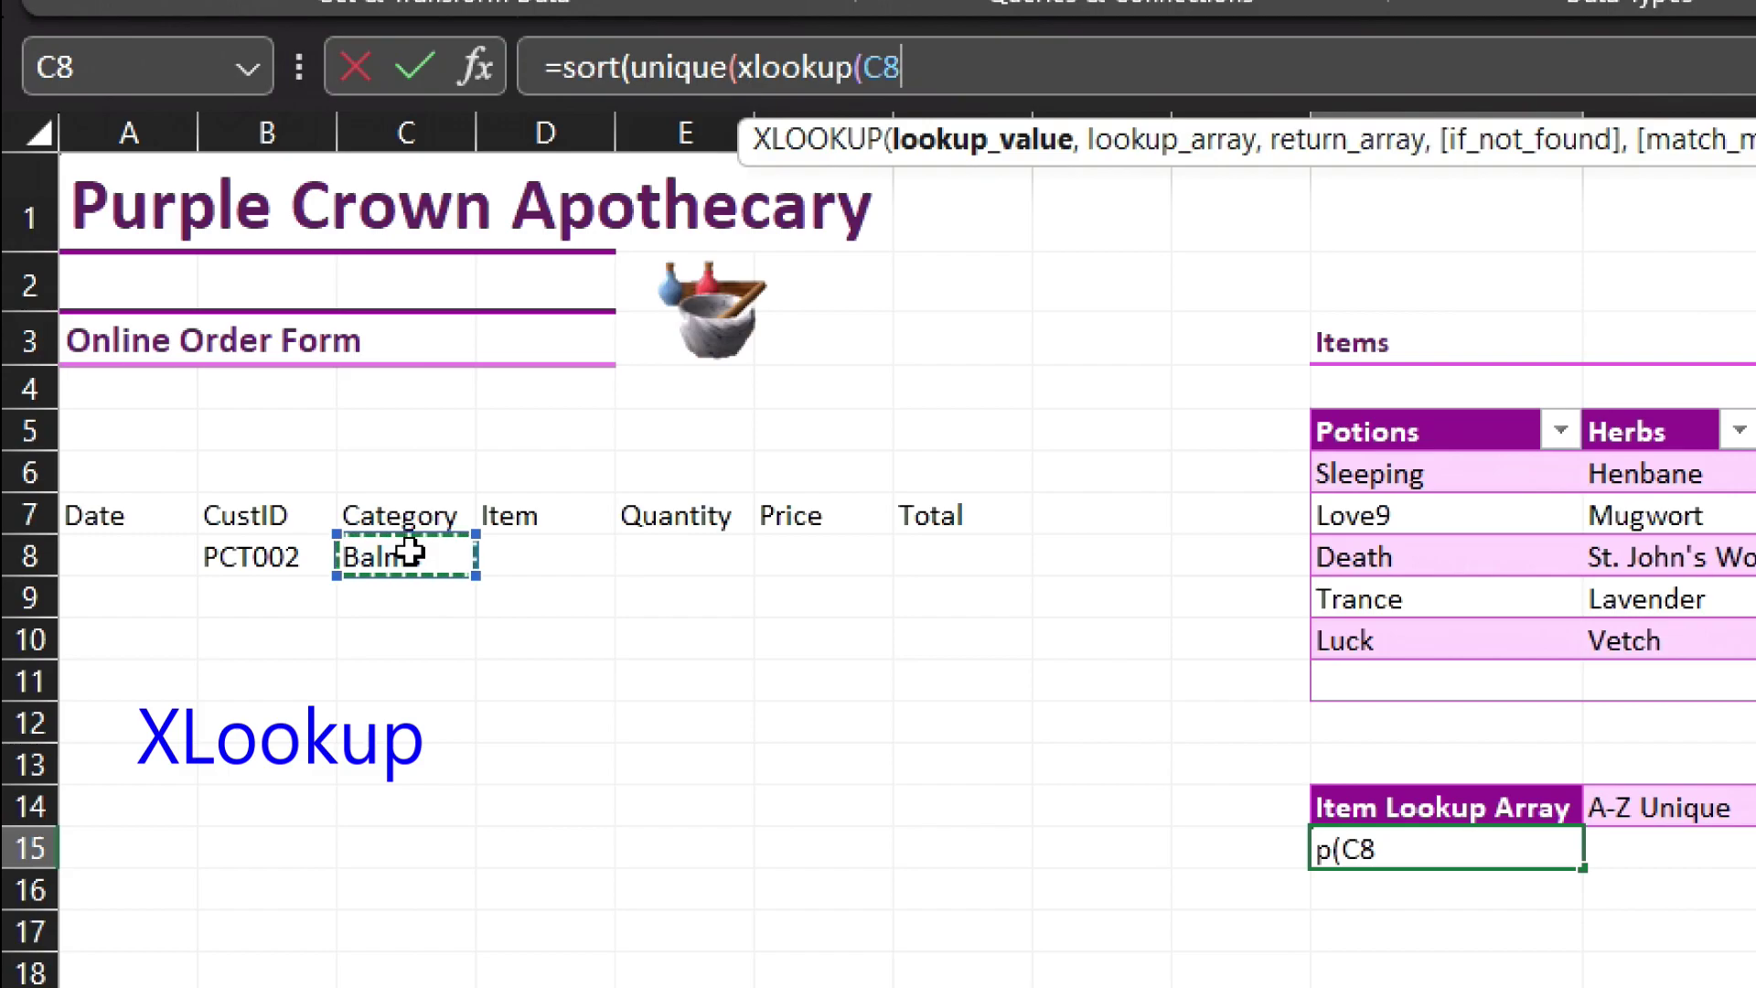
type(",")
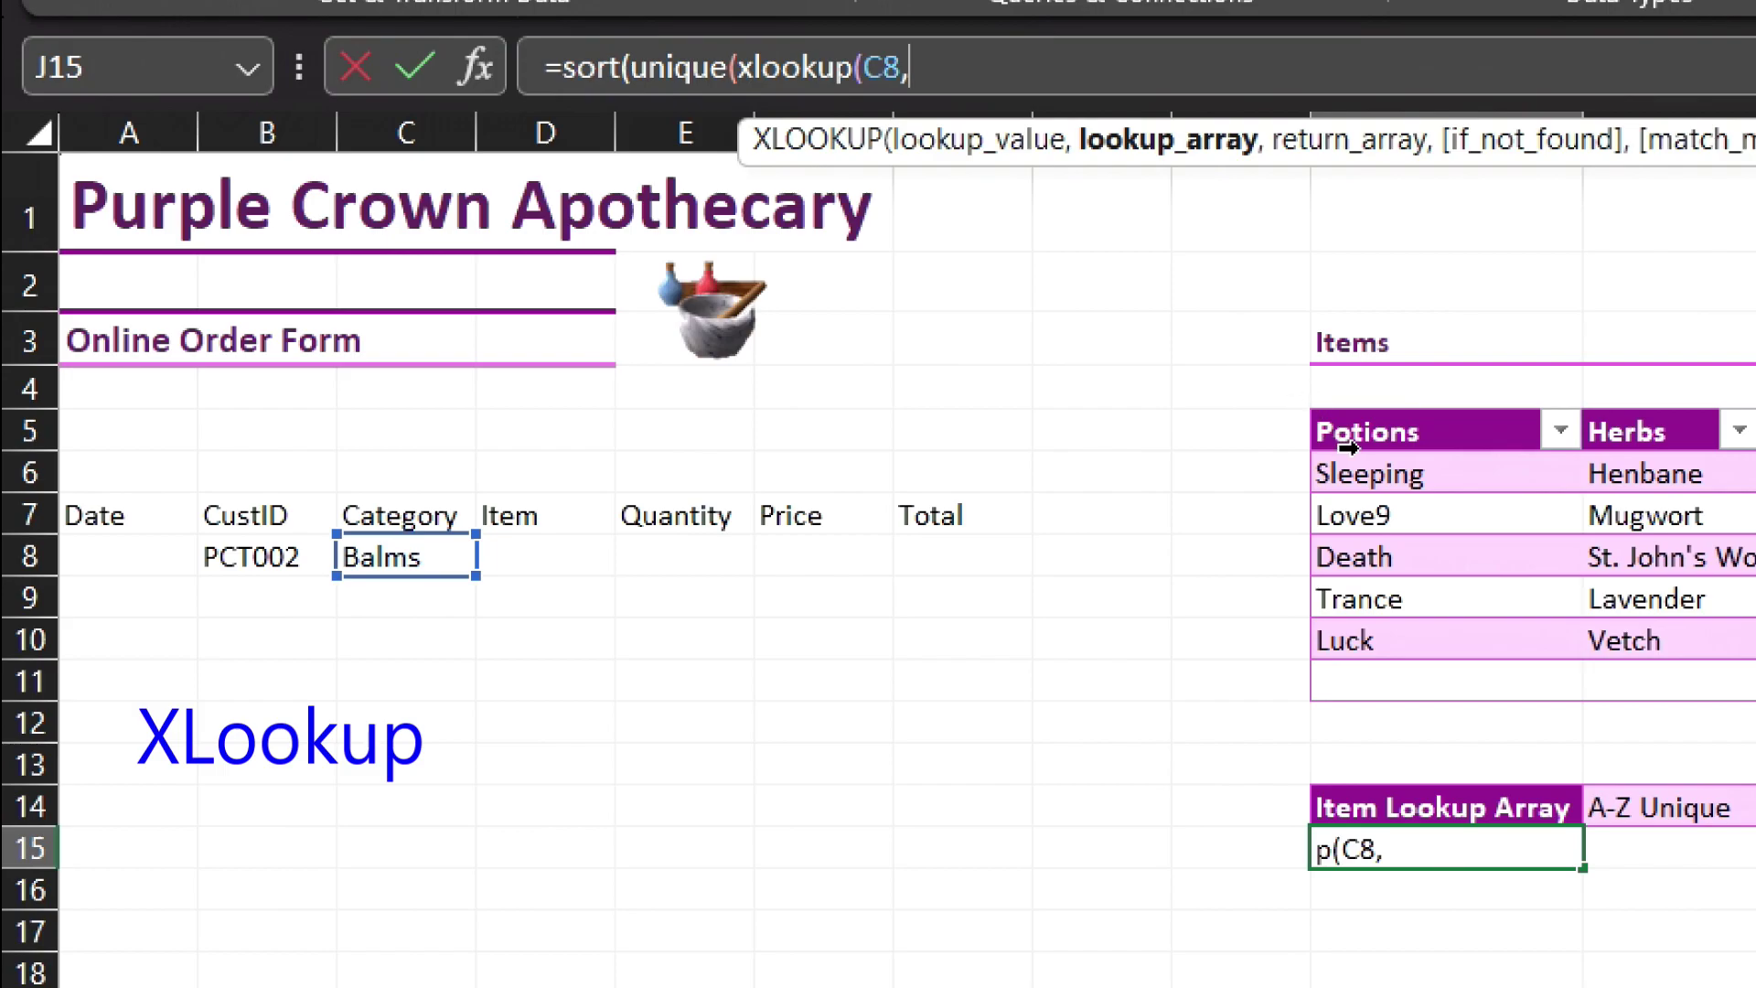
left_click_drag(1405, 432, 1755, 426)
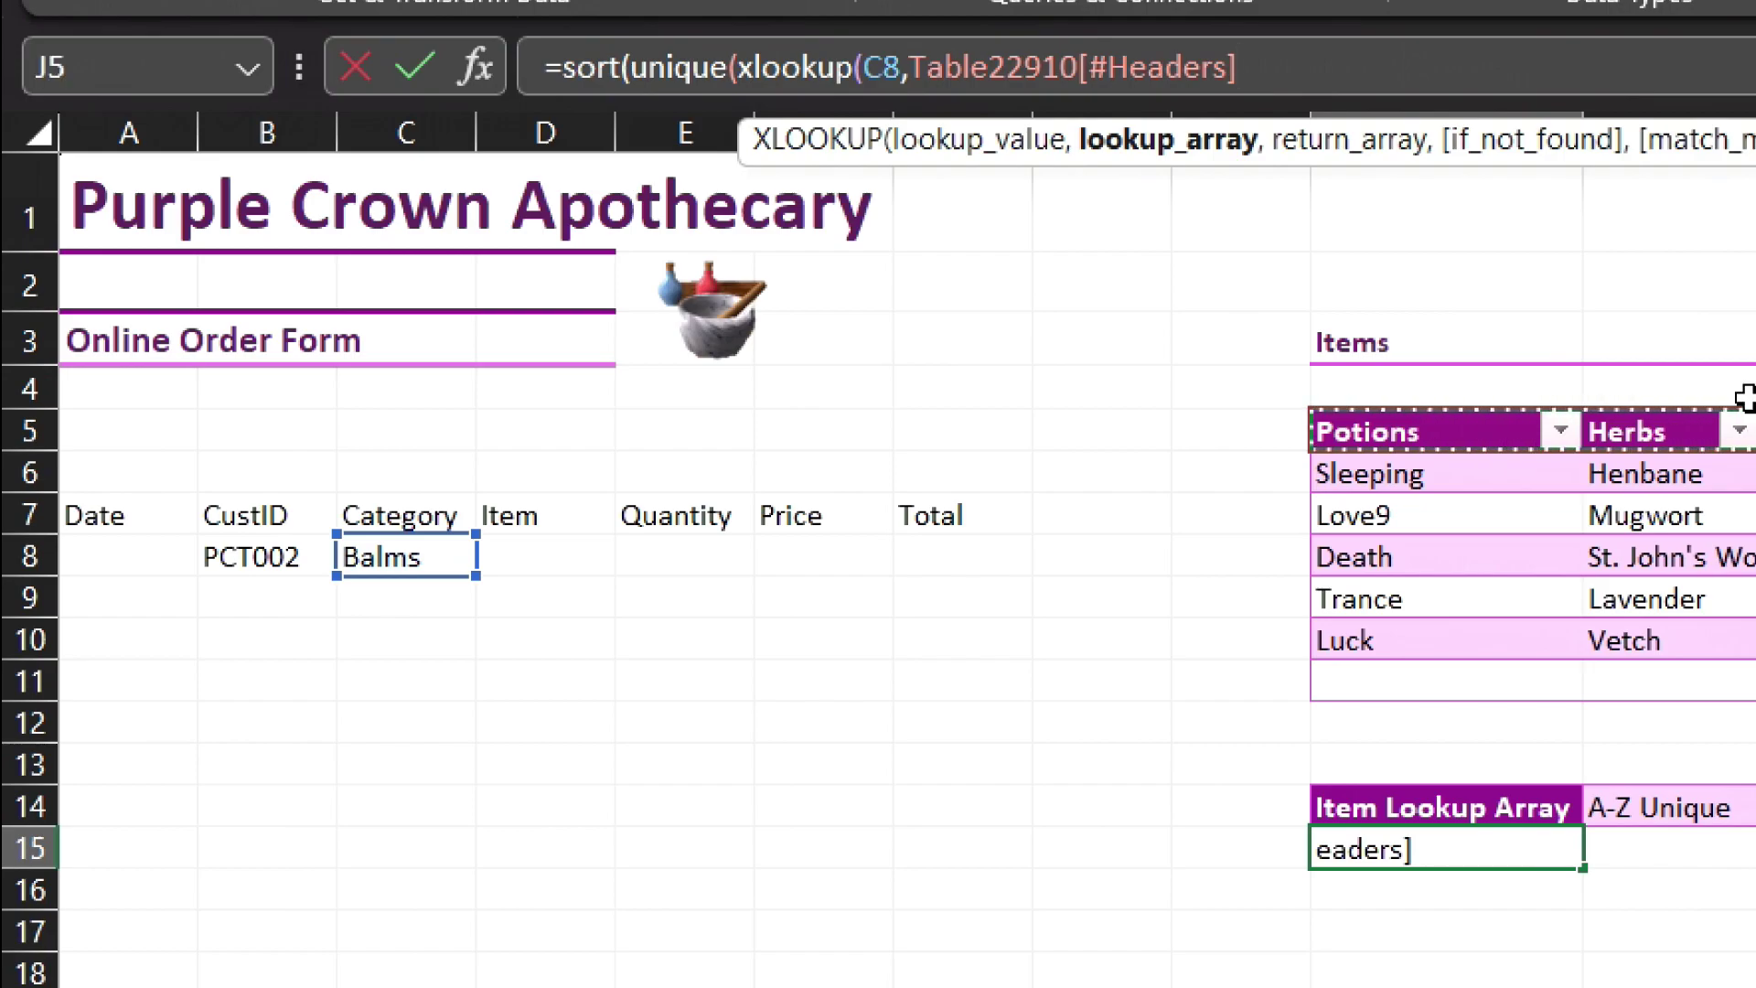
type(",")
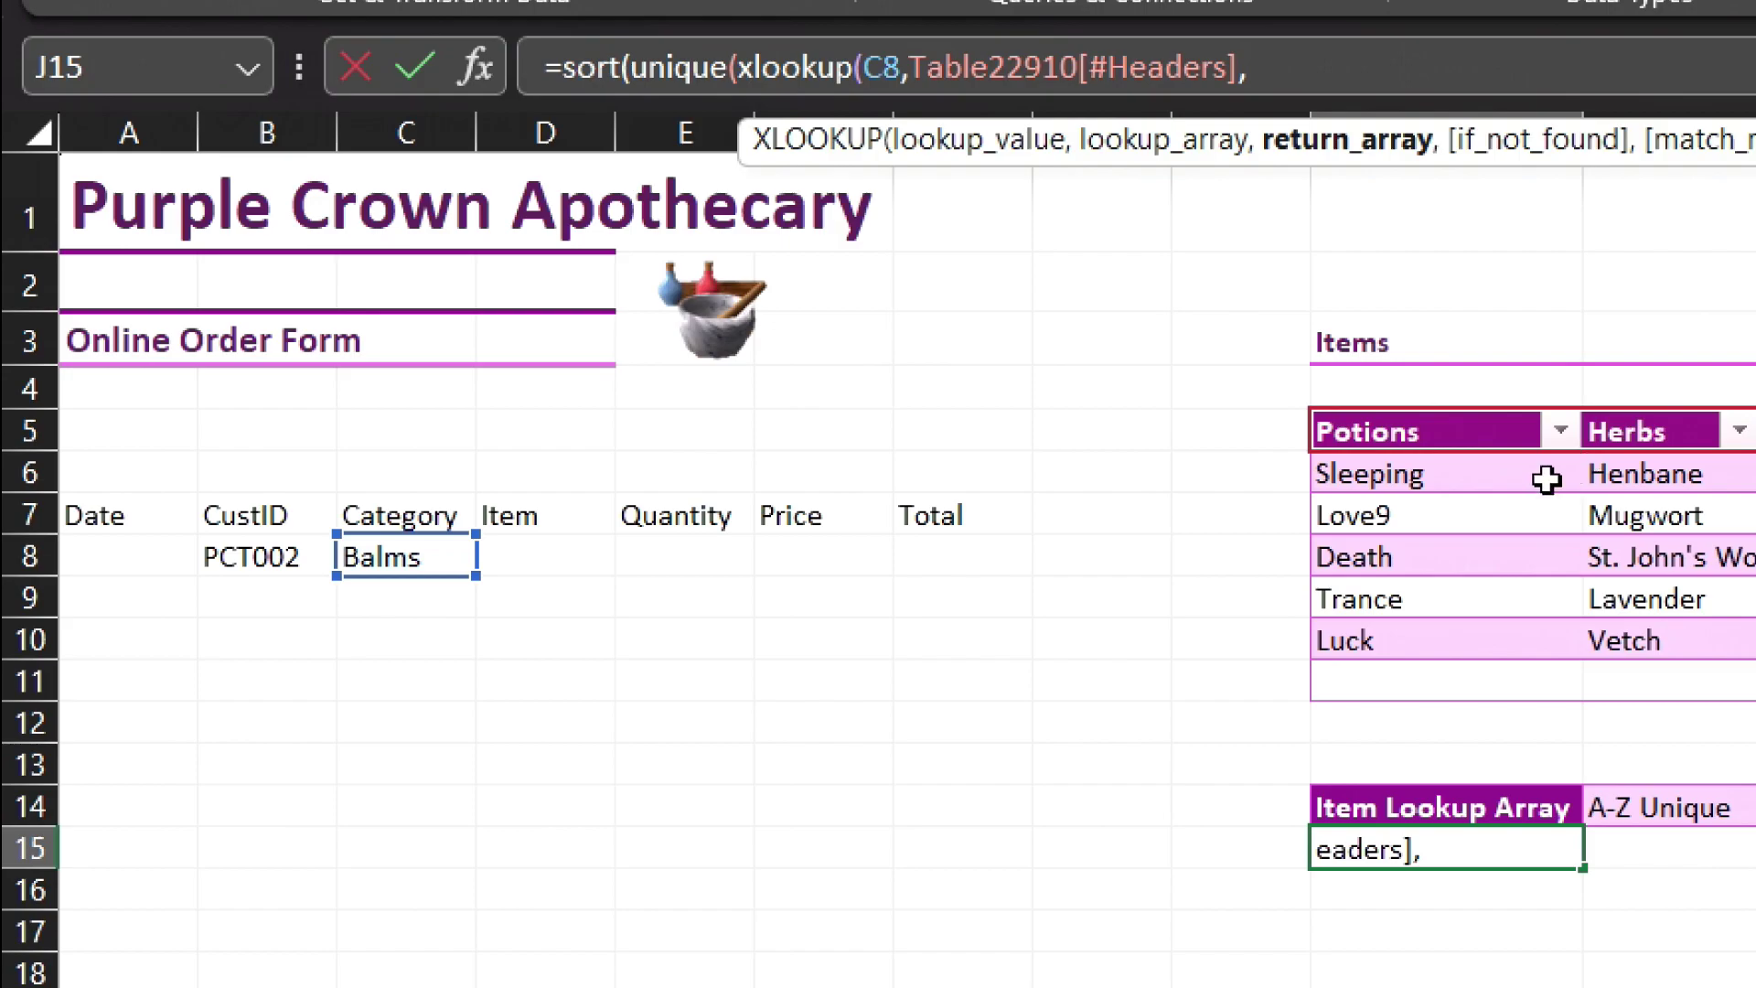
left_click_drag(1415, 425, 1755, 676)
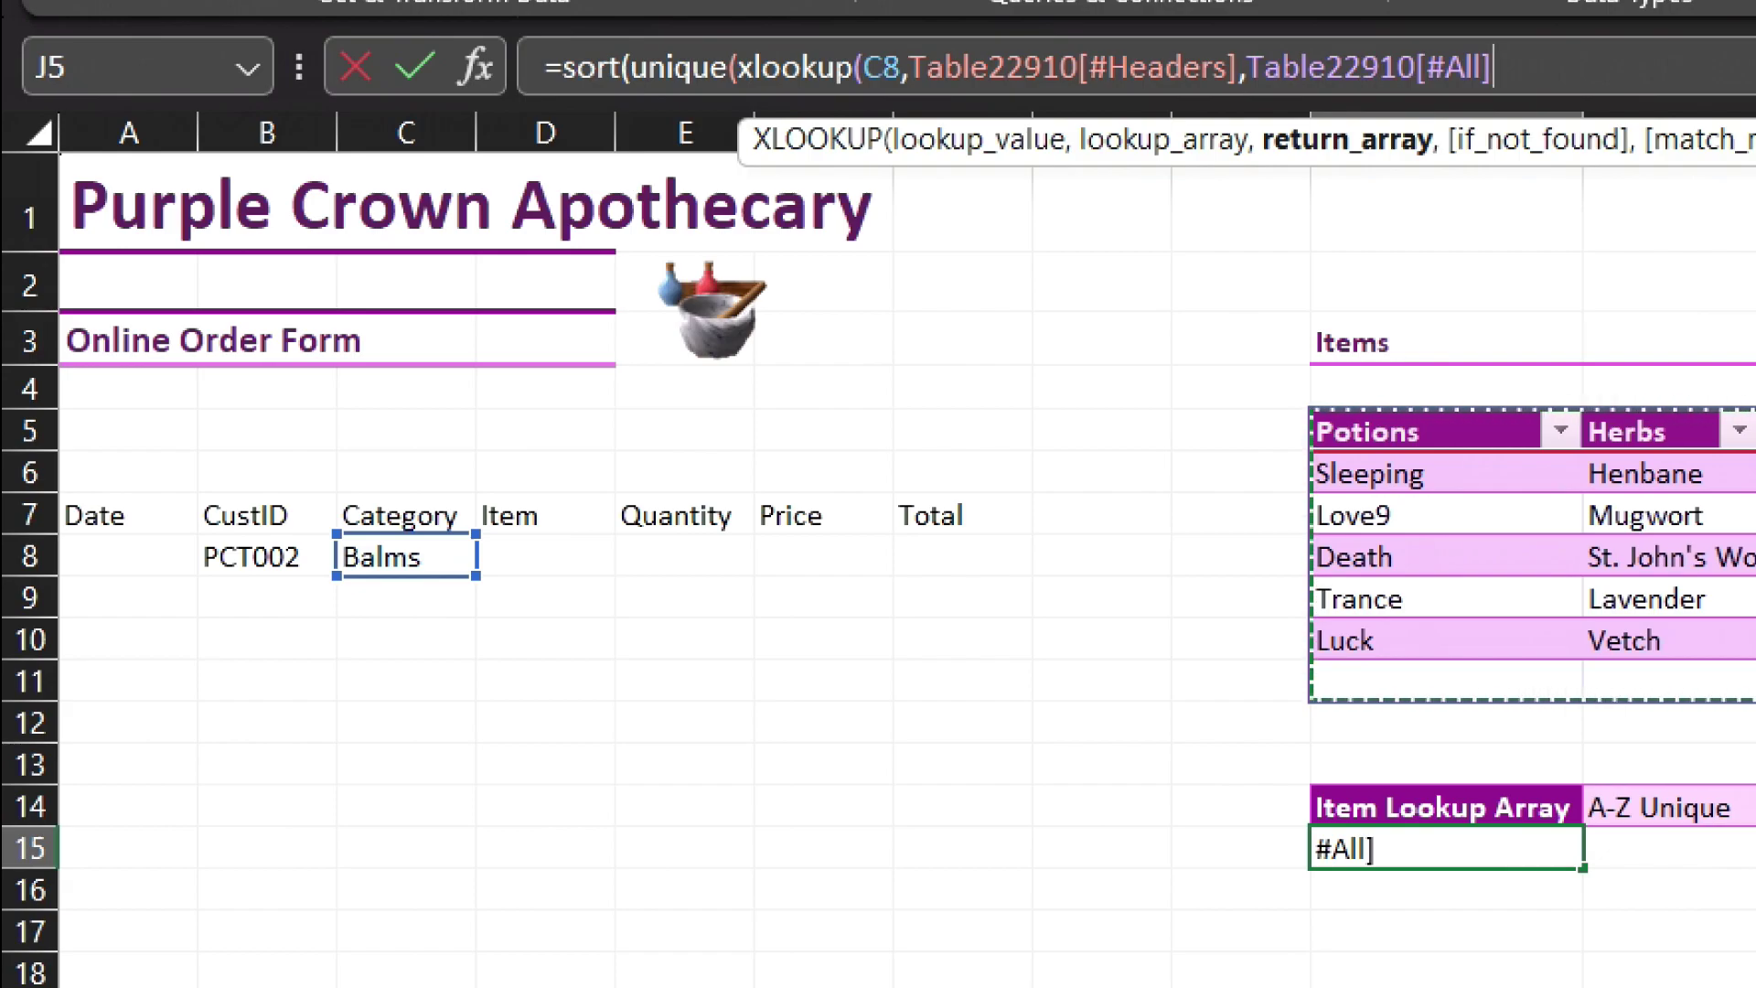
type("))))")
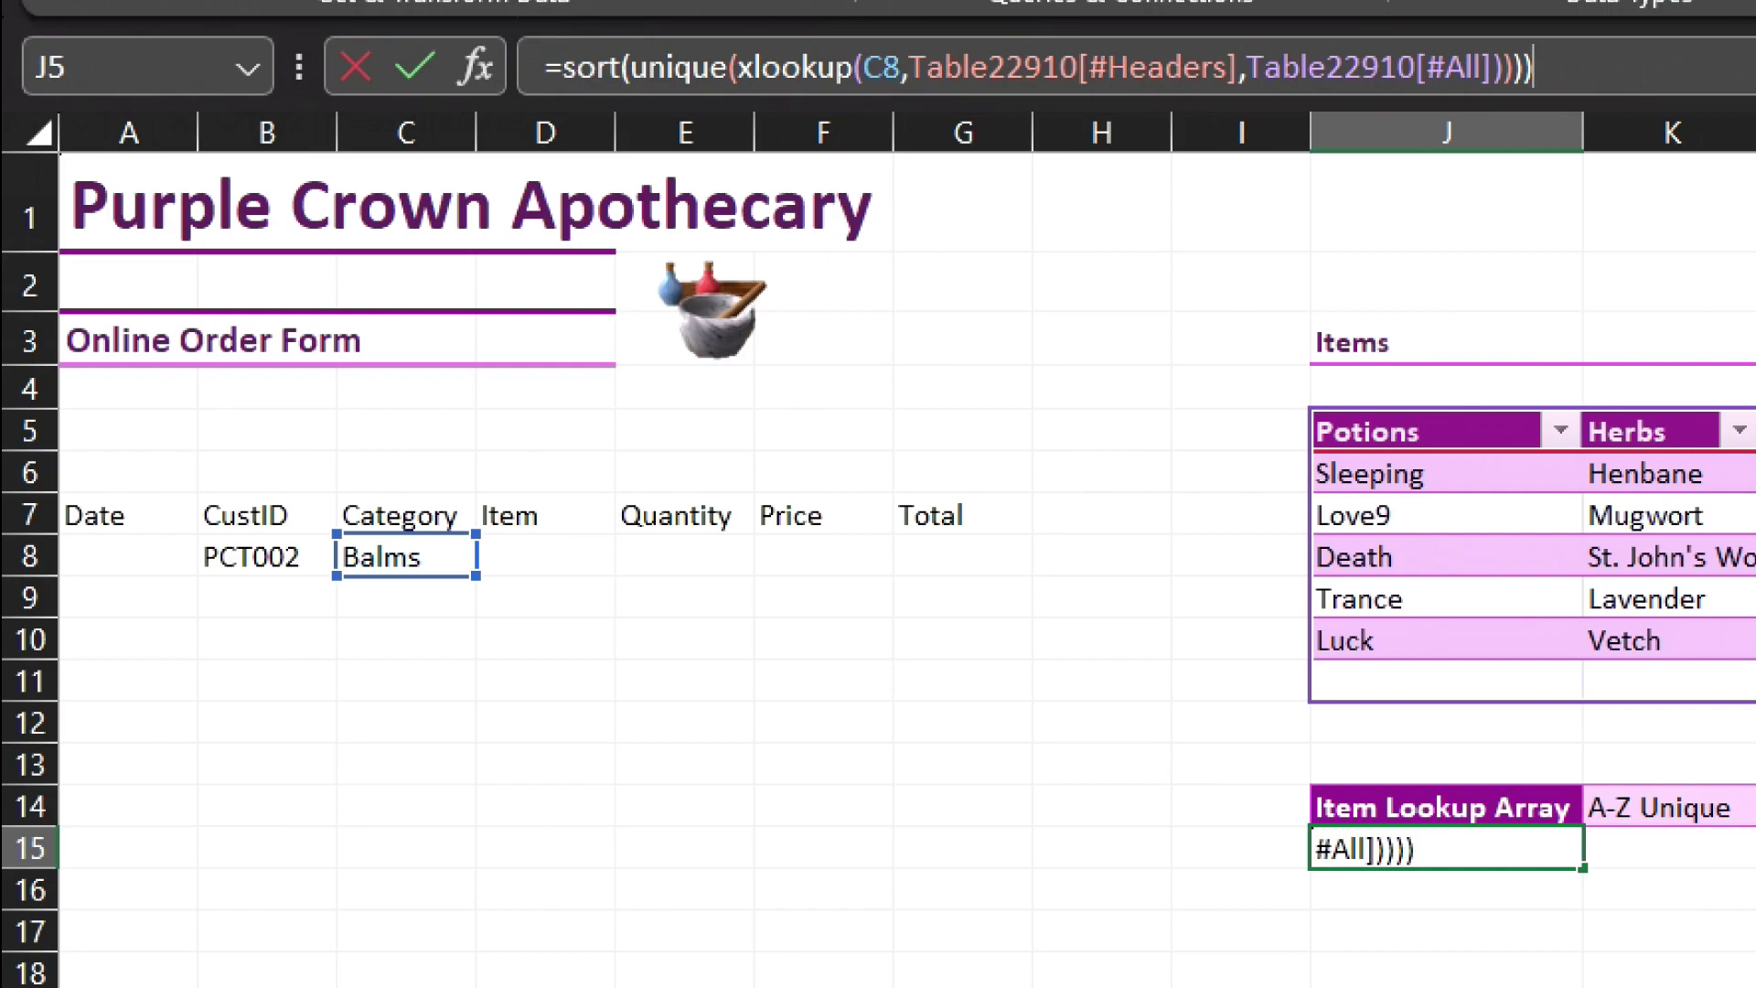
type("&\"\"")
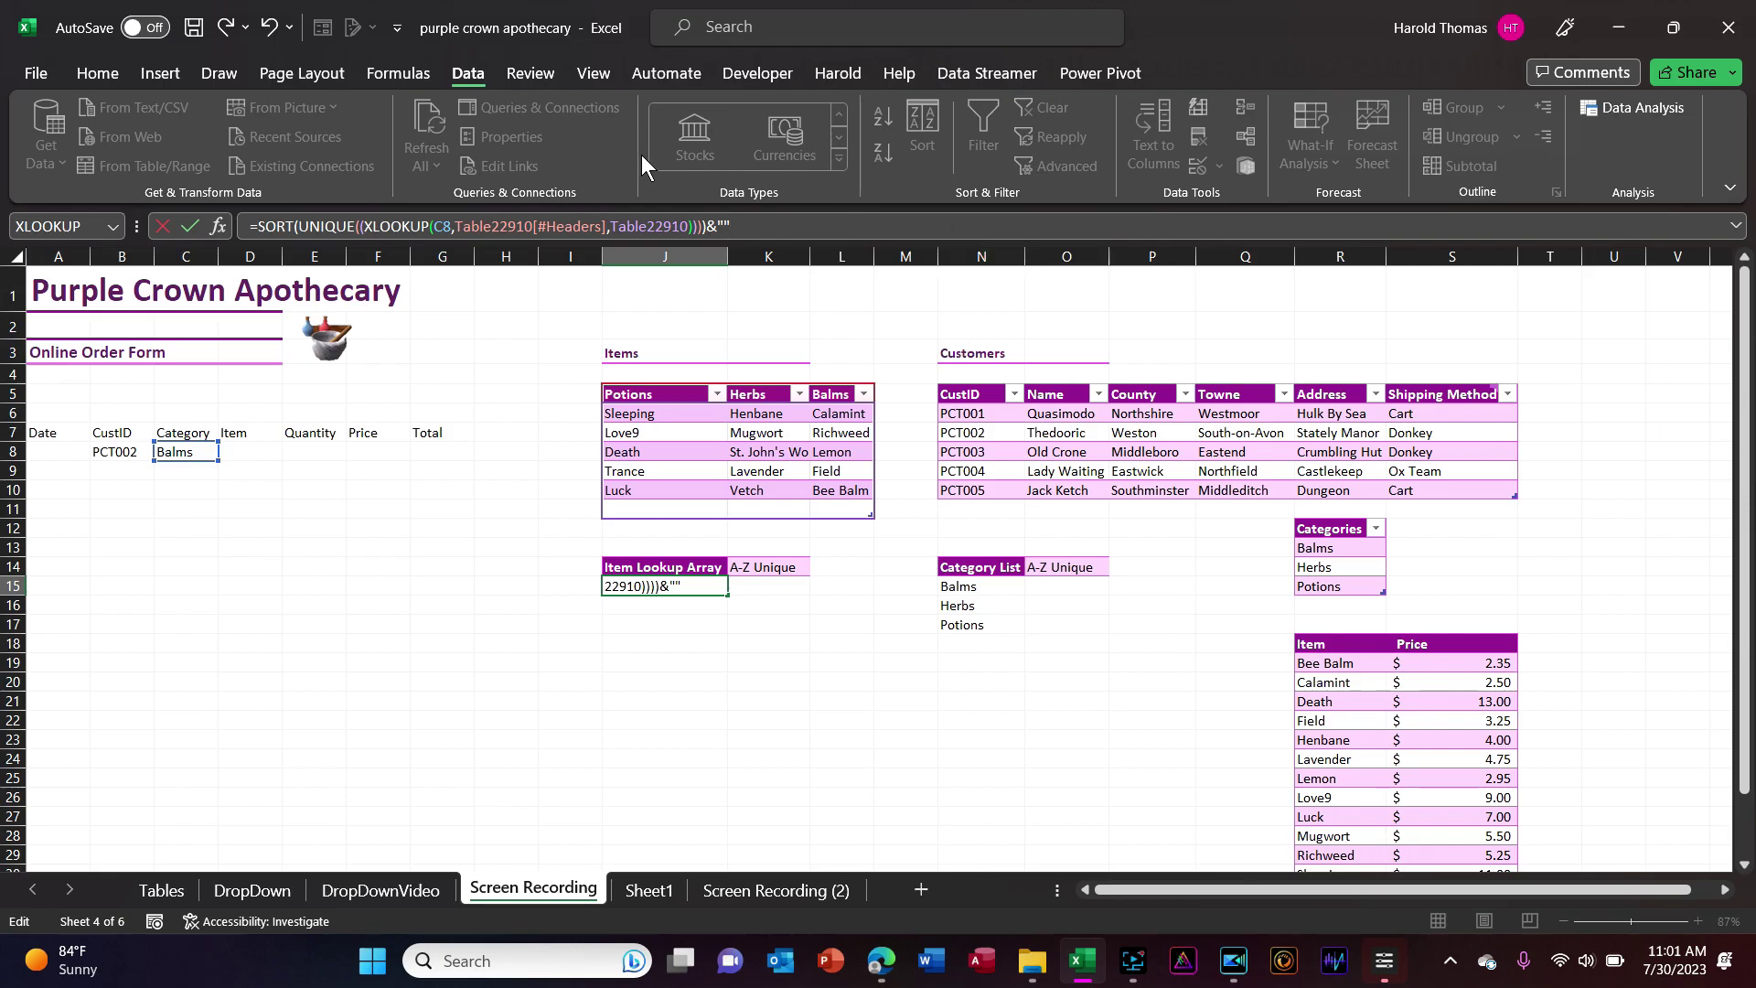
key("Return")
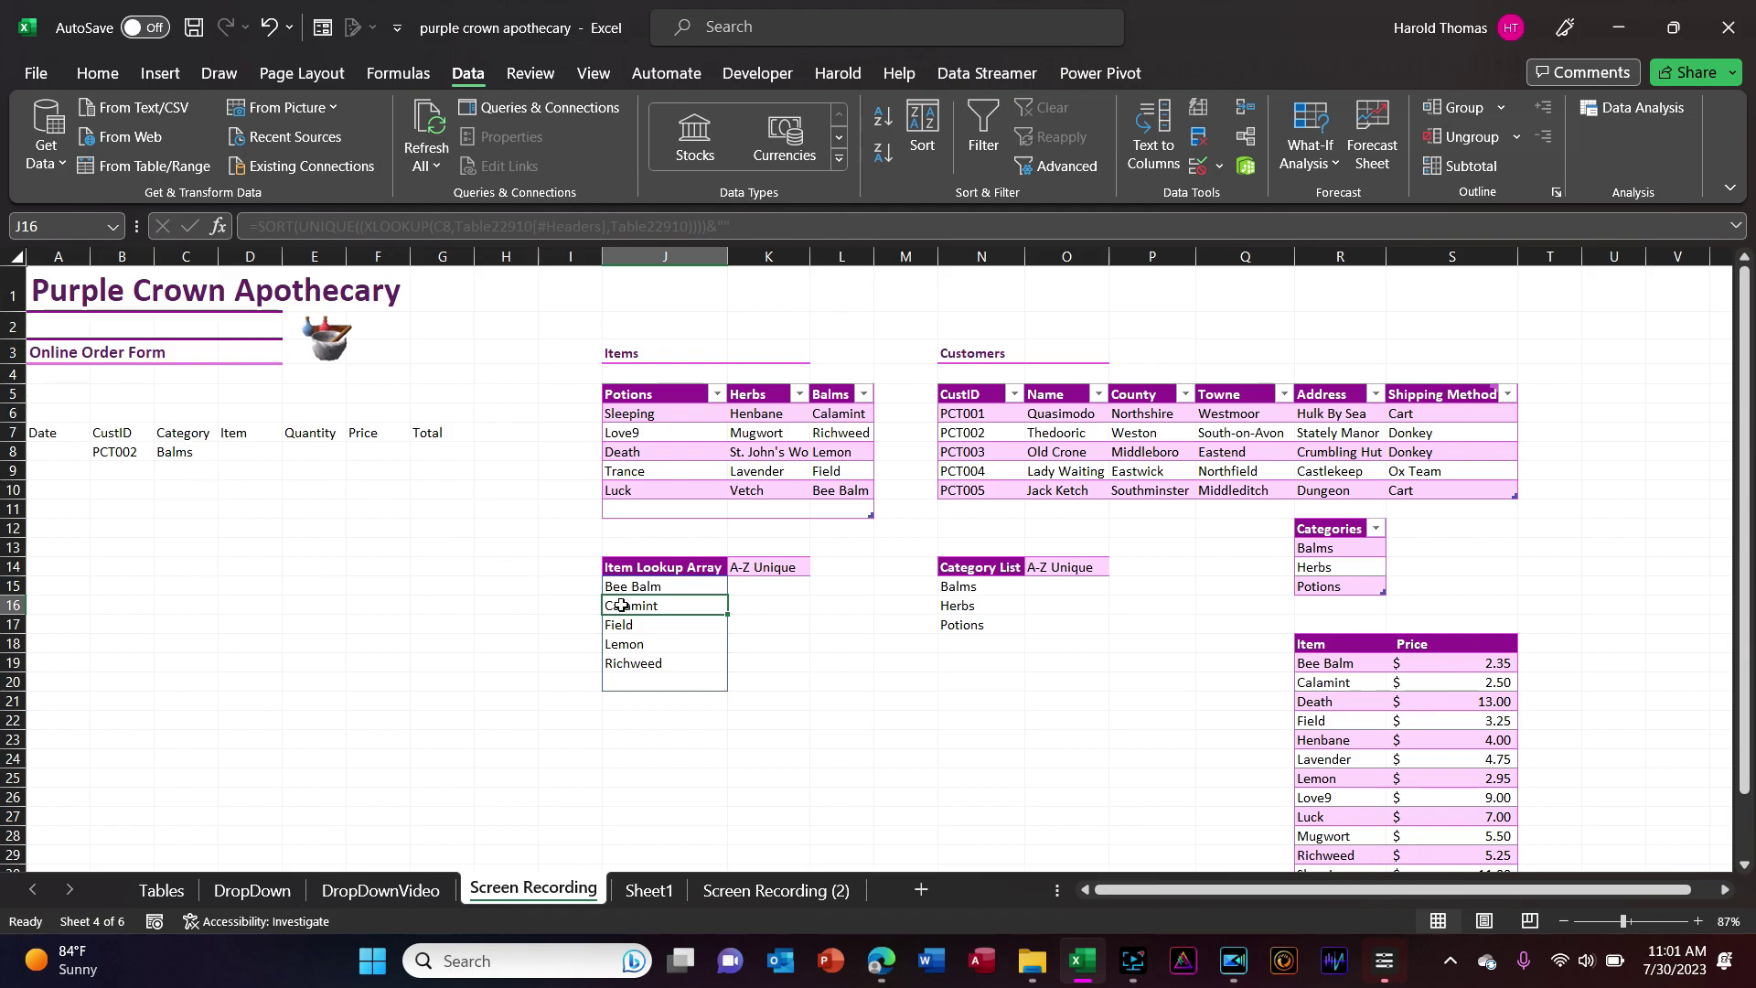
- Change the order's Category in C8 to Potions, passing through Herbs
left_click(193, 462)
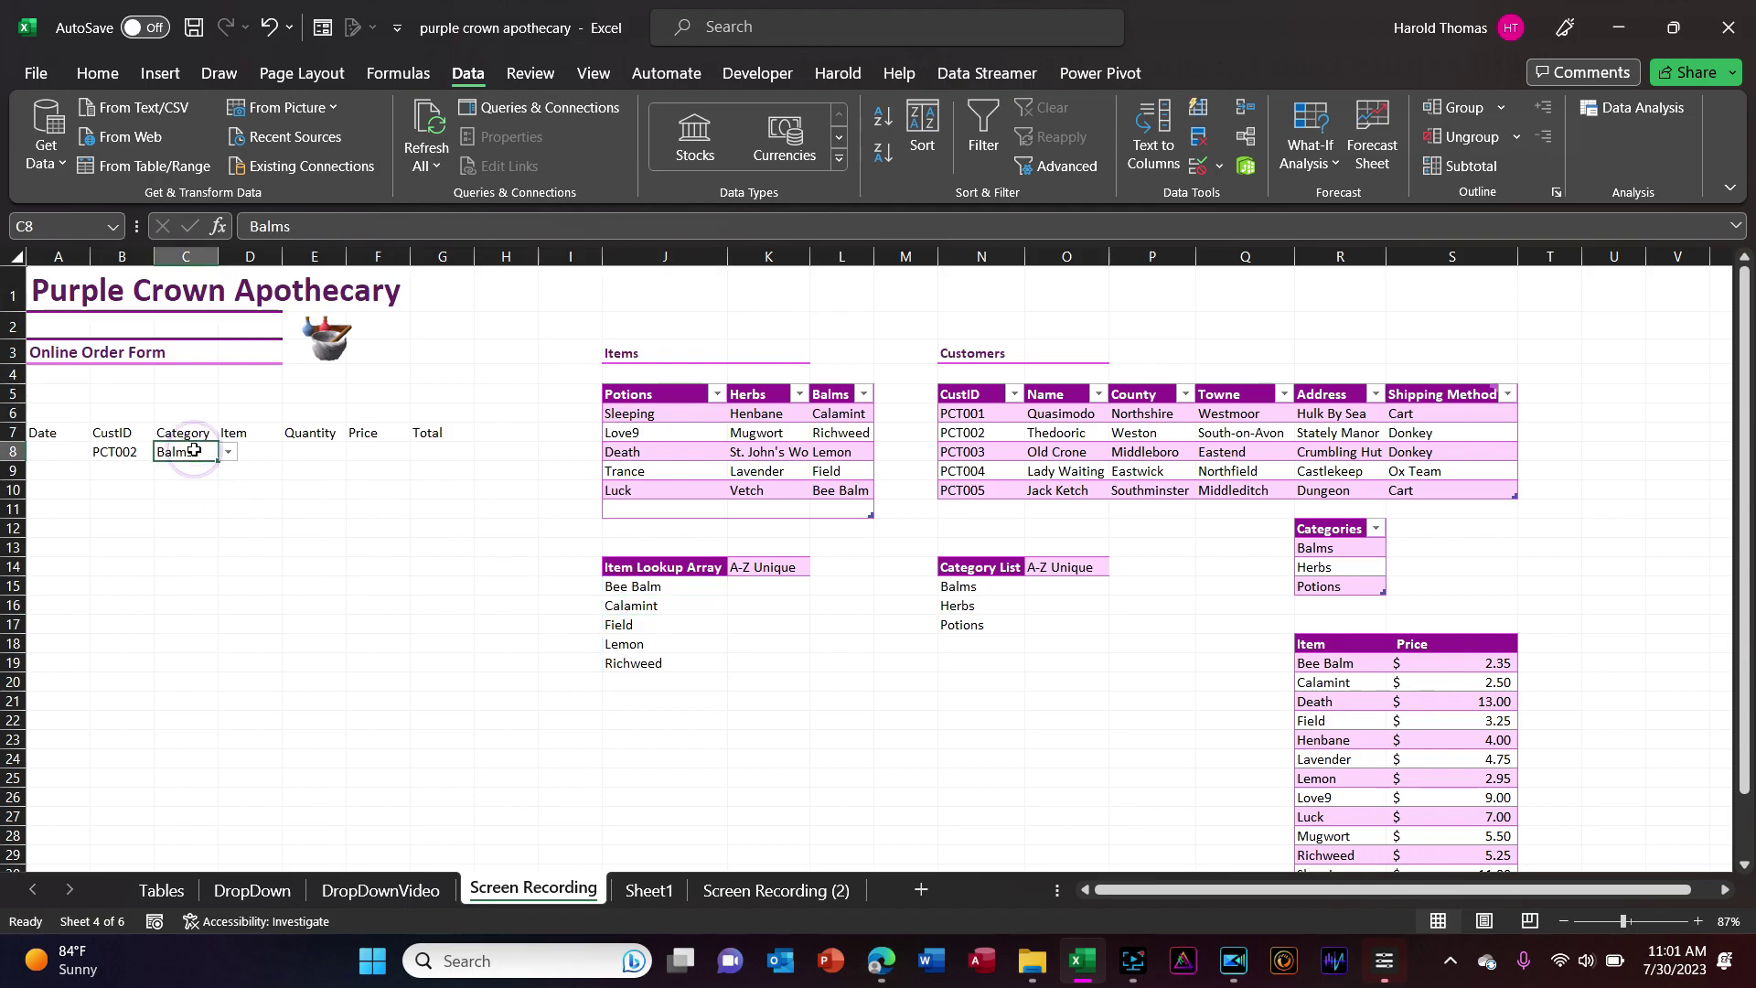
left_click(228, 452)
left_click(210, 482)
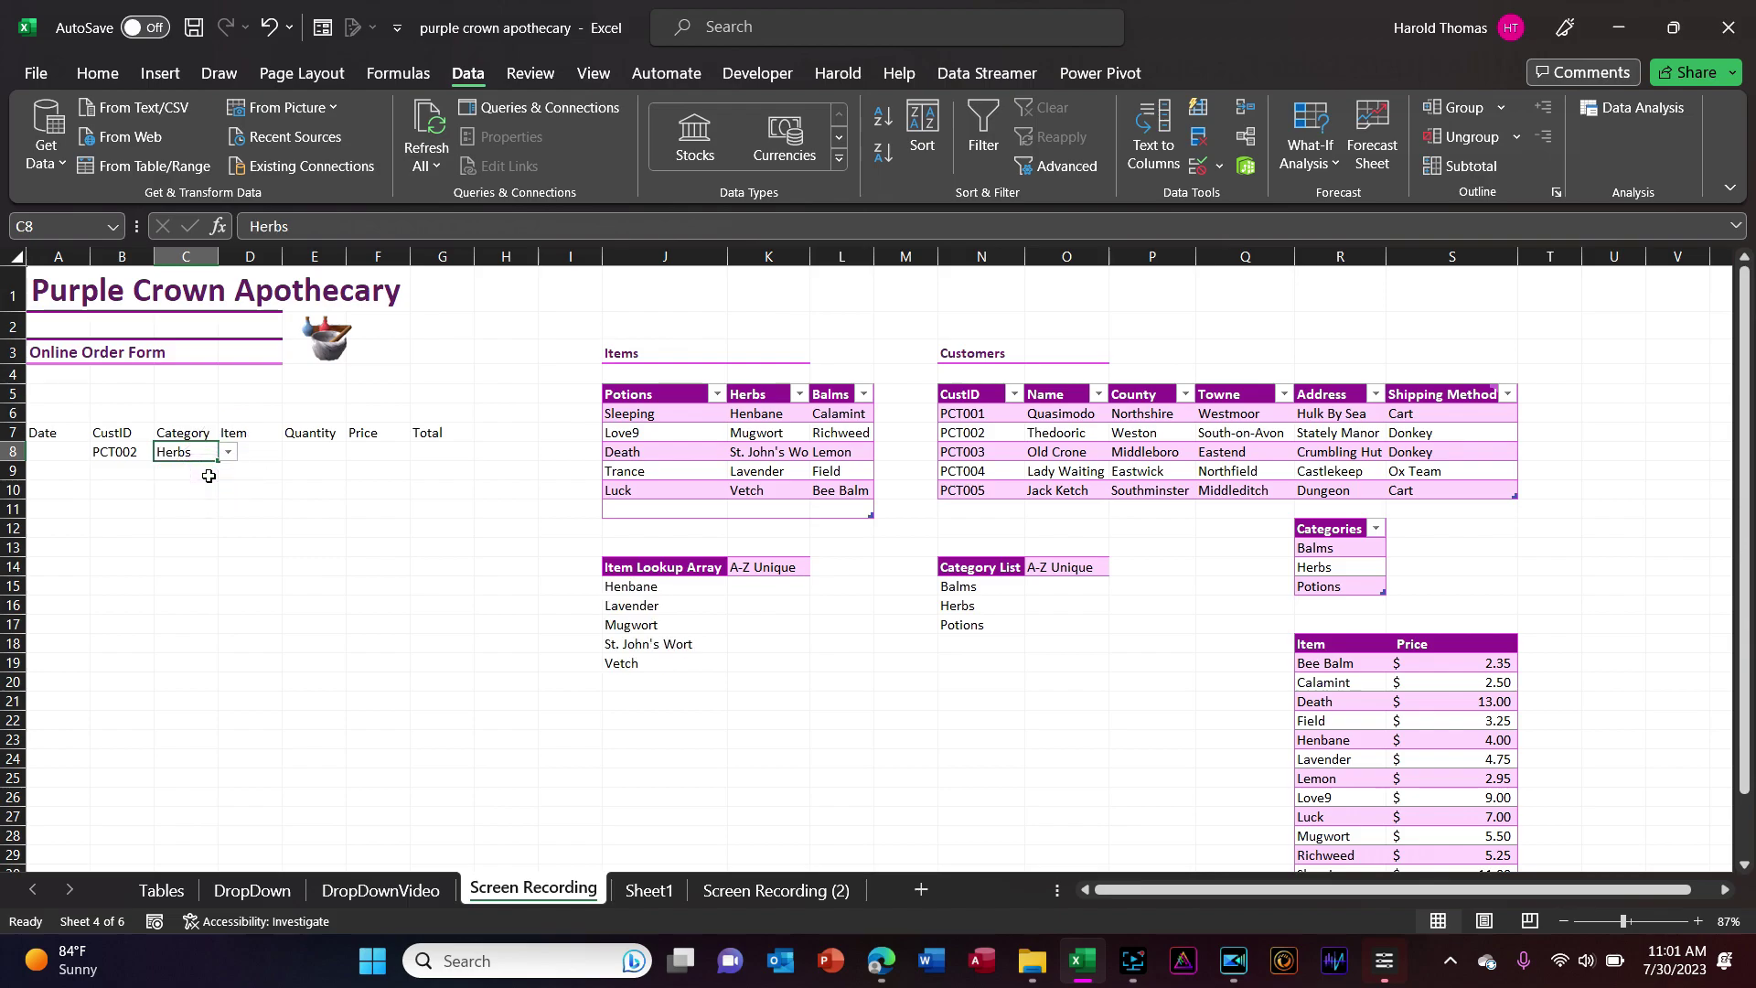
left_click(228, 452)
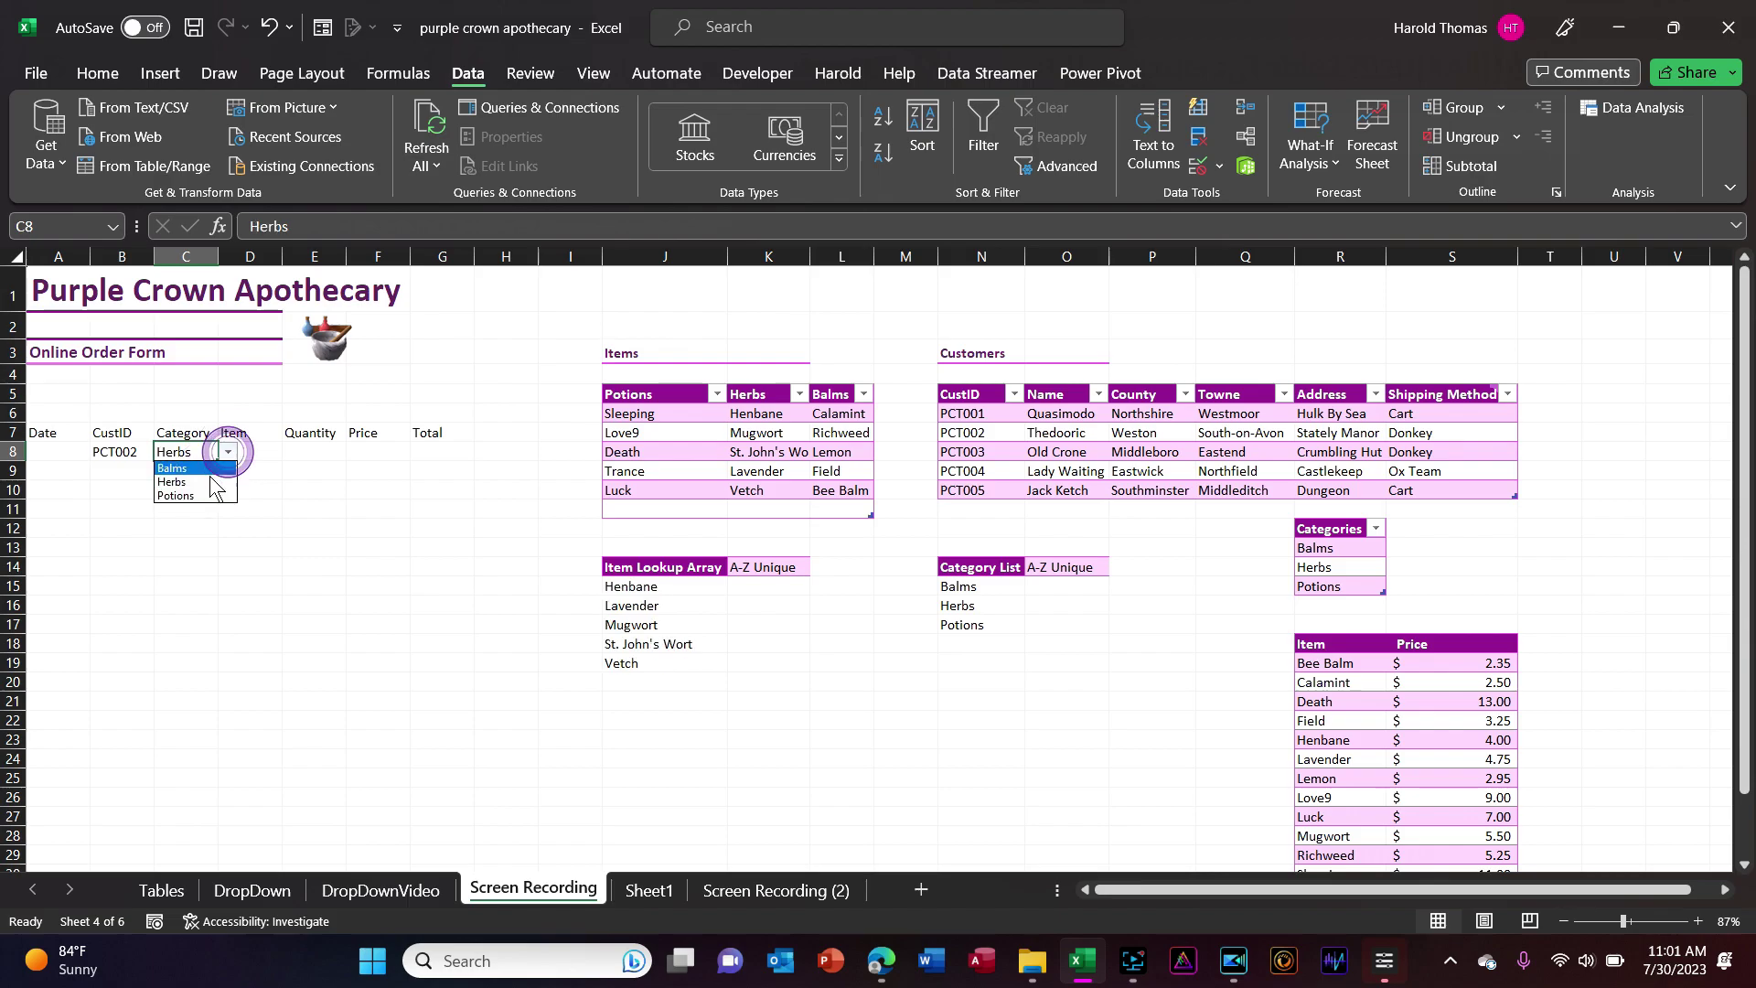
left_click(211, 496)
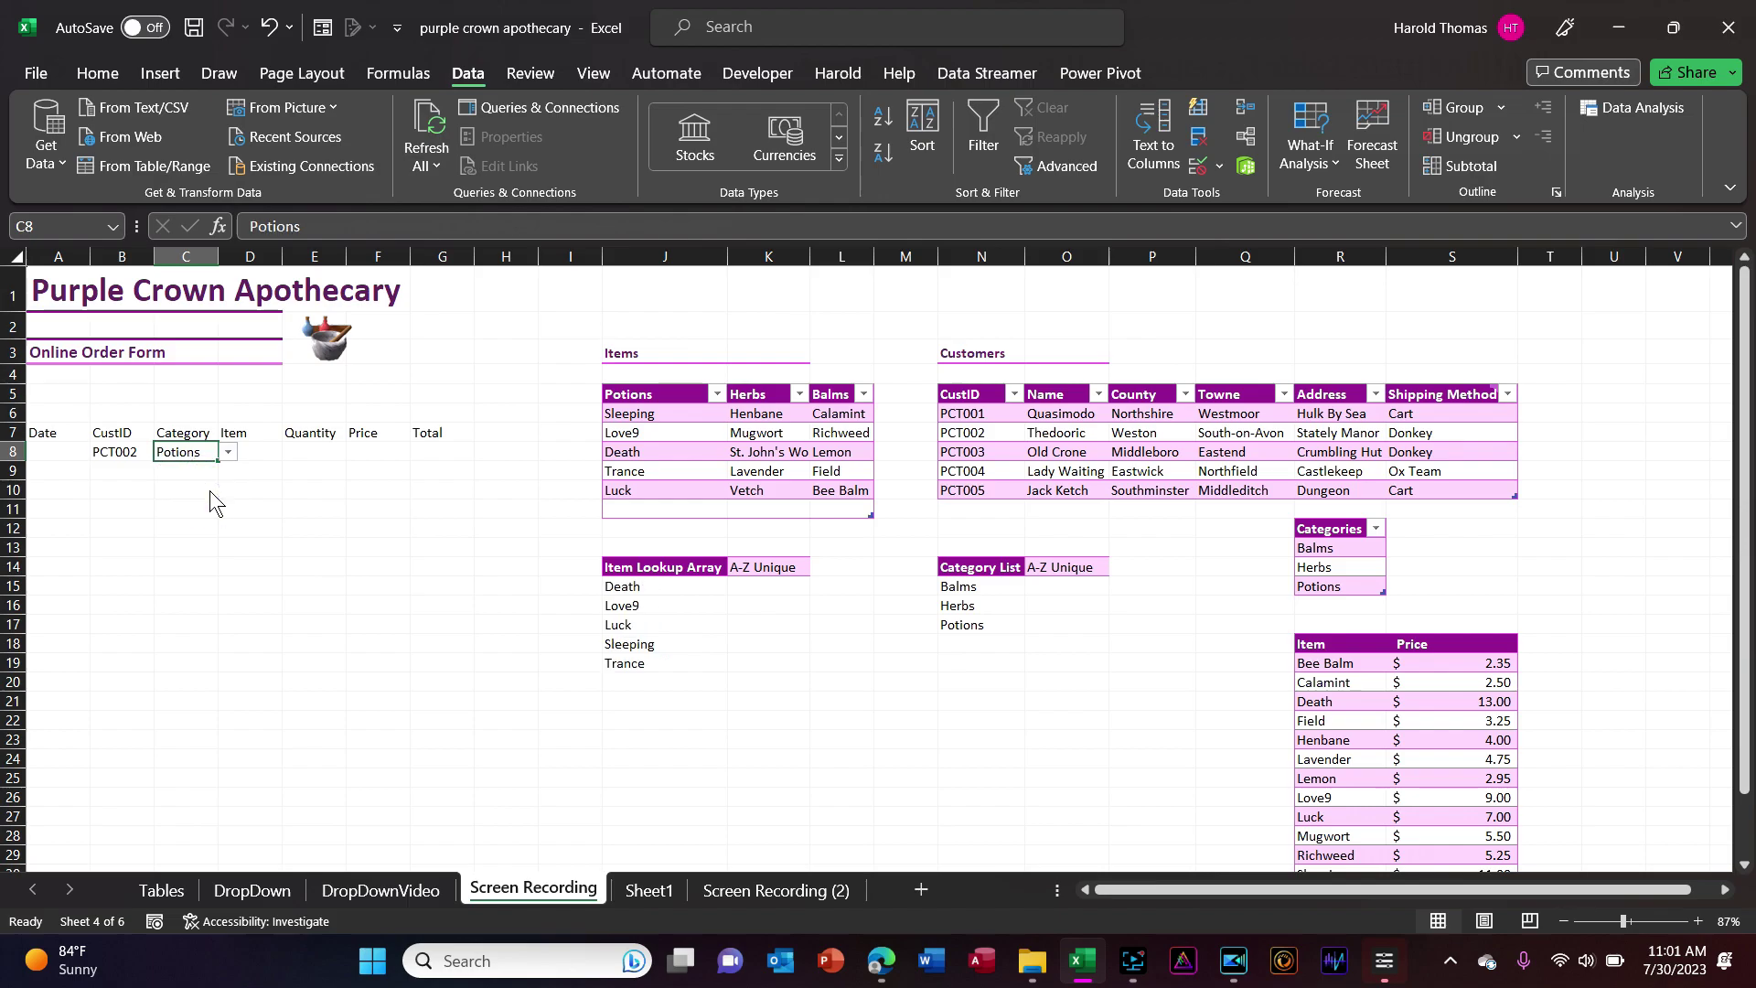
left_click(261, 448)
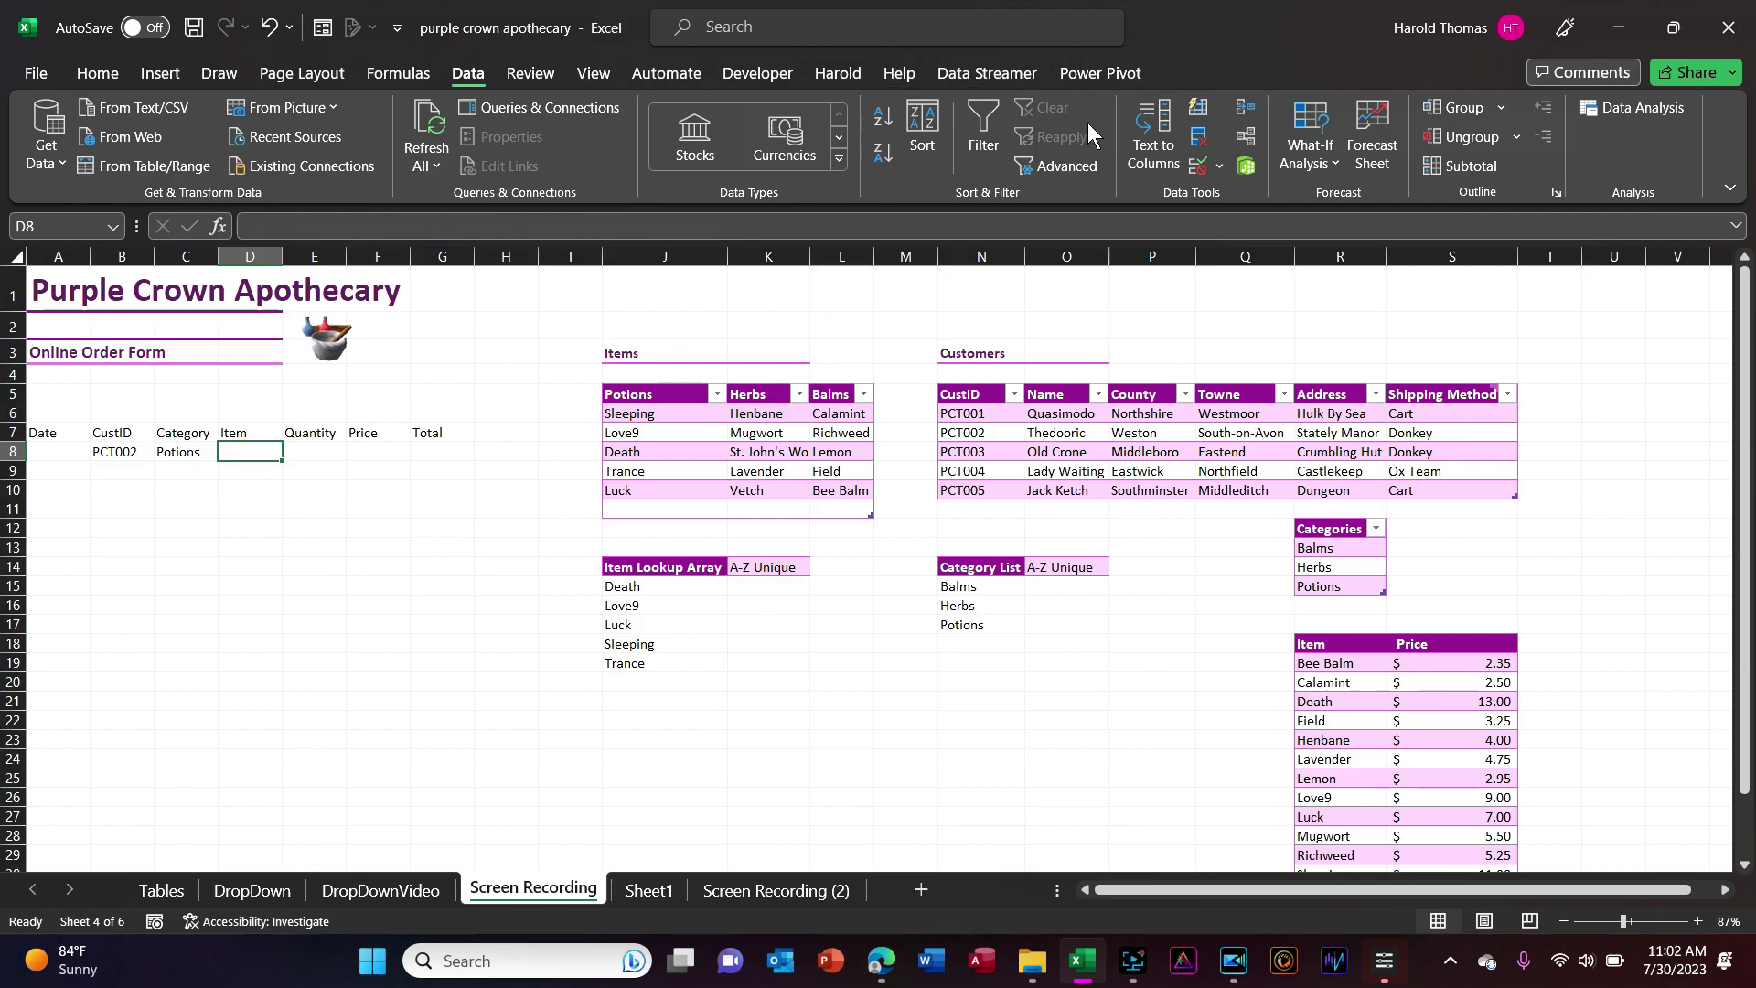
- Give D8 List validation sourced from the spilled Item Lookup Array =$J$15#
left_click(1219, 166)
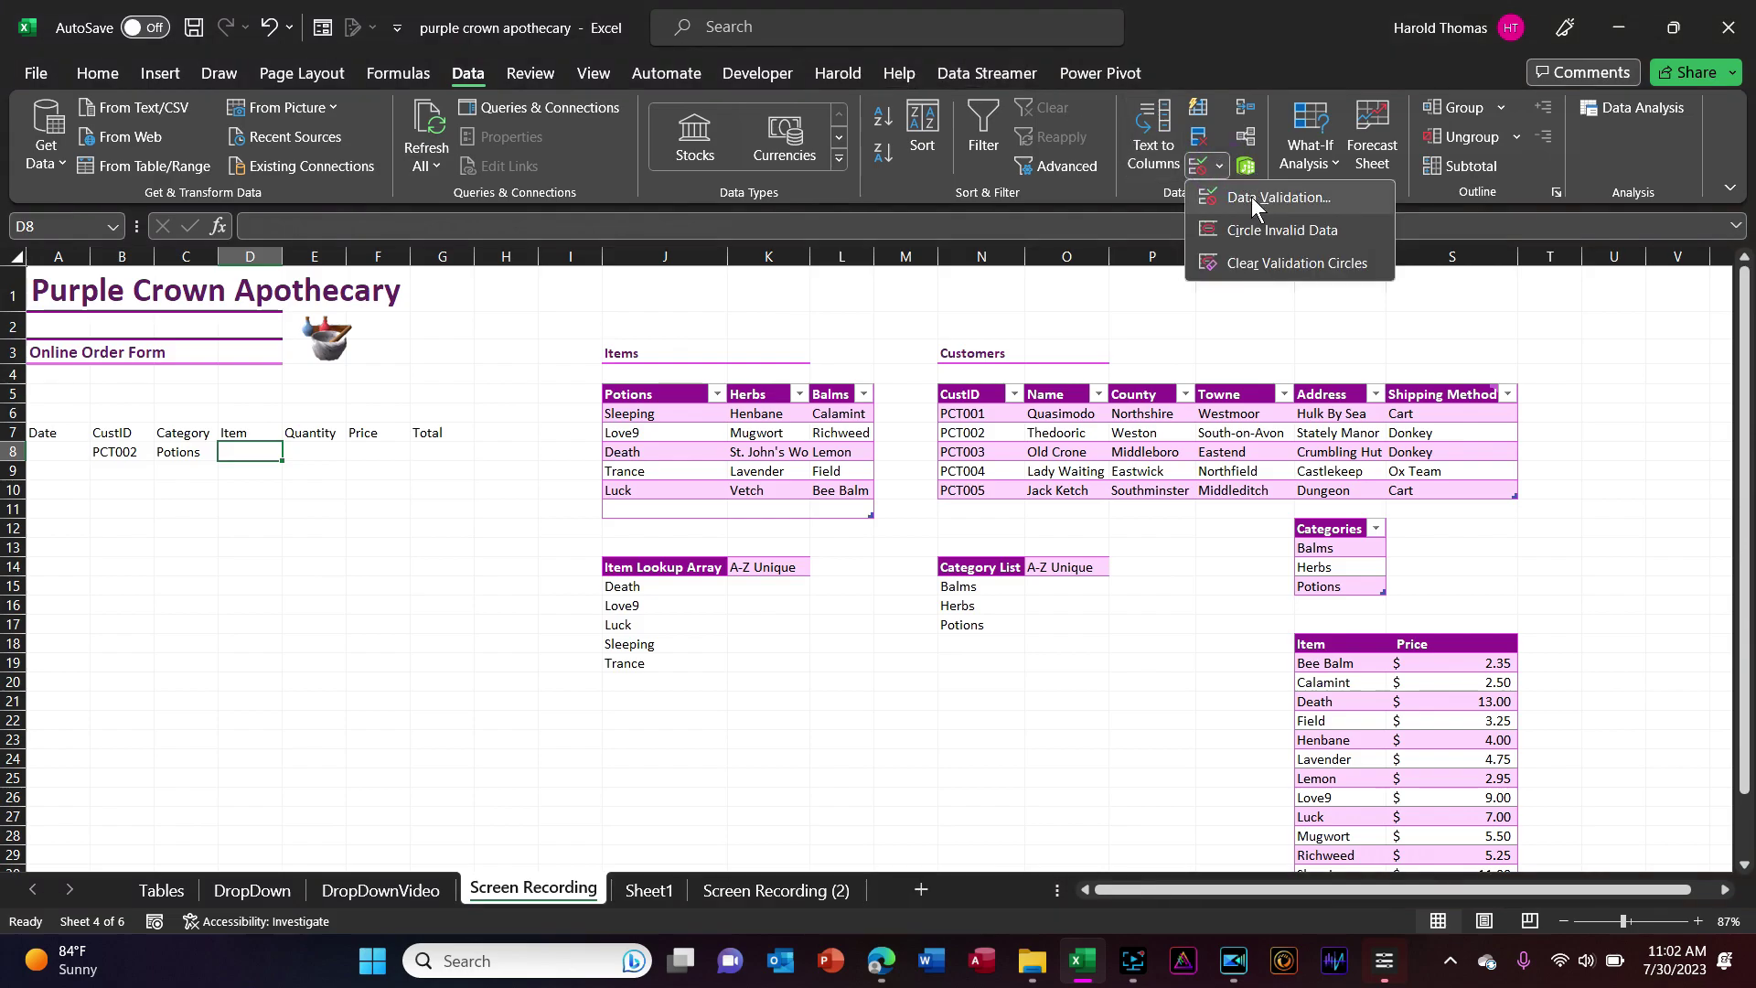
left_click(1251, 195)
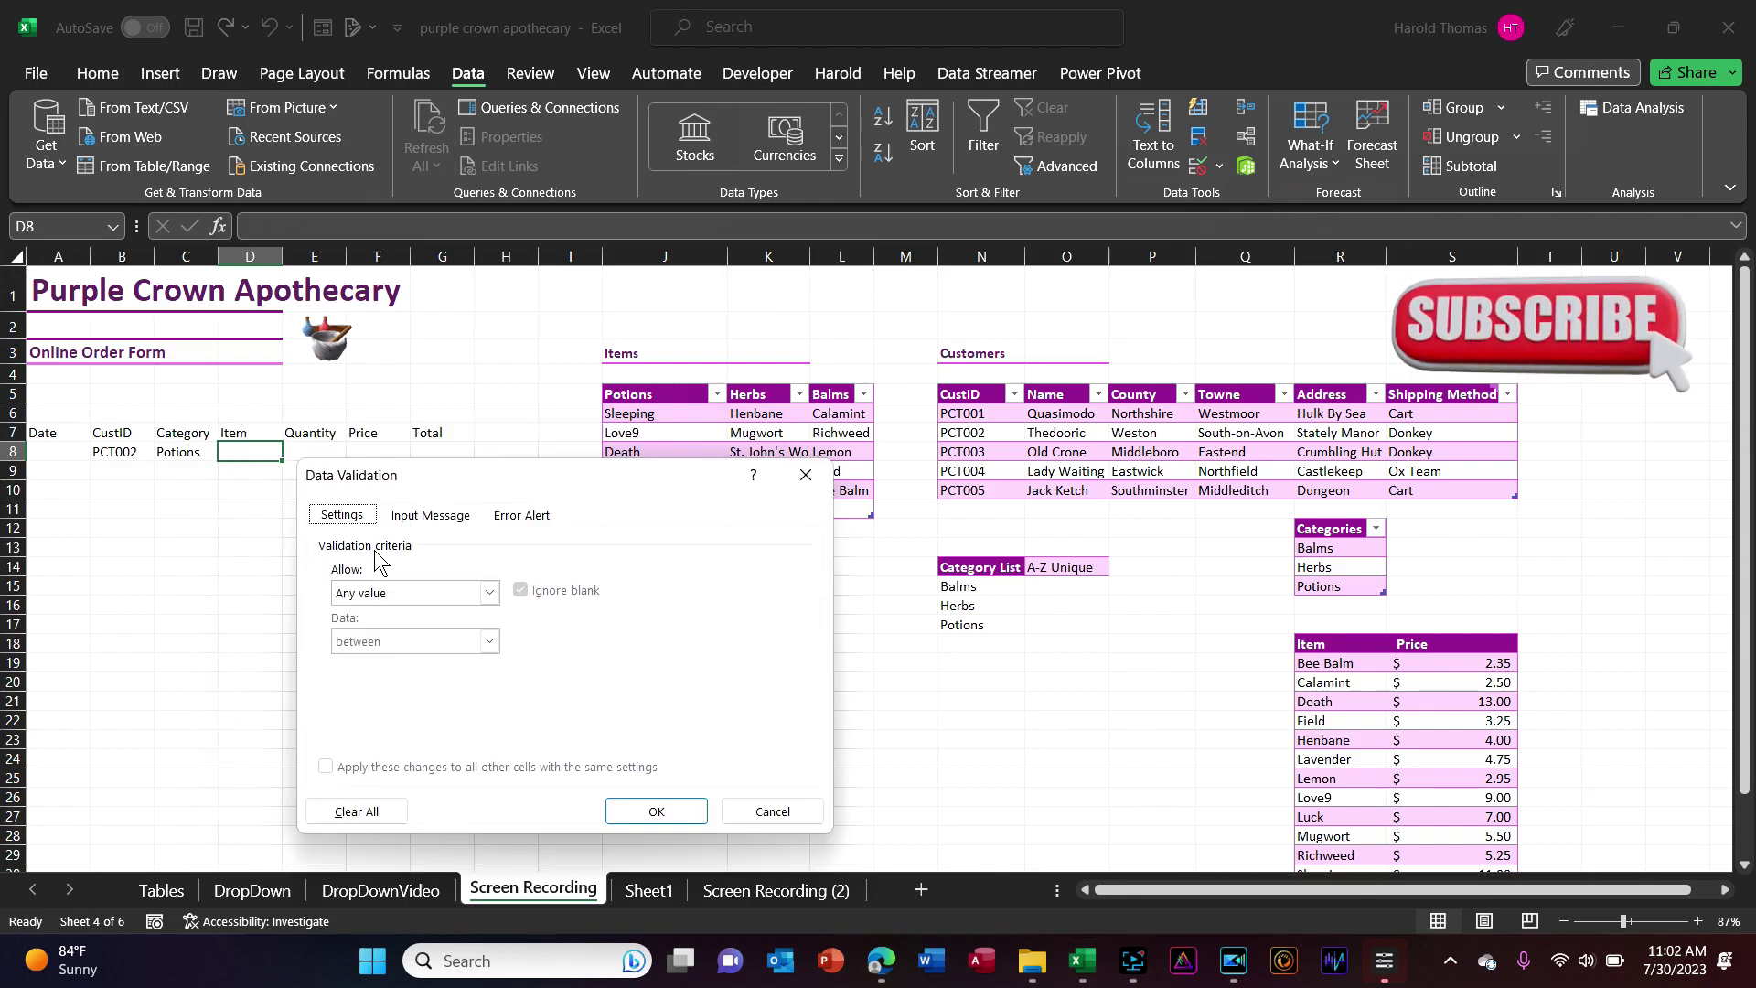
left_click(490, 595)
left_click(403, 666)
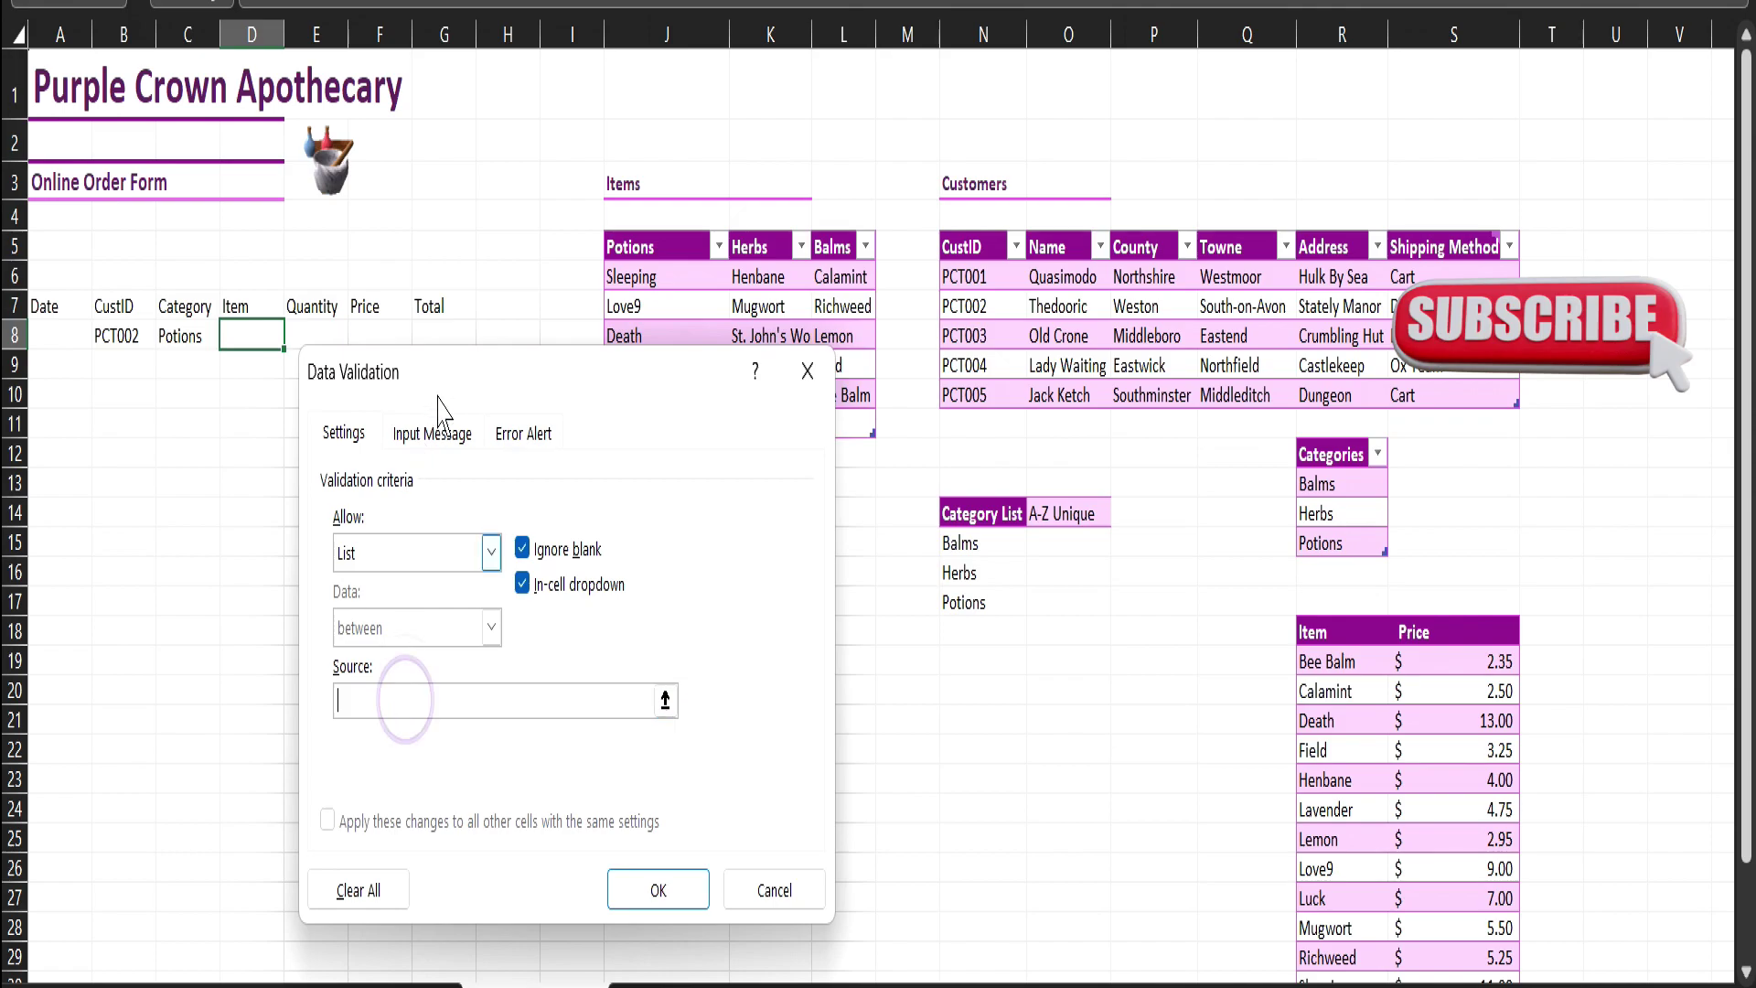
left_click_drag(482, 384, 1042, 317)
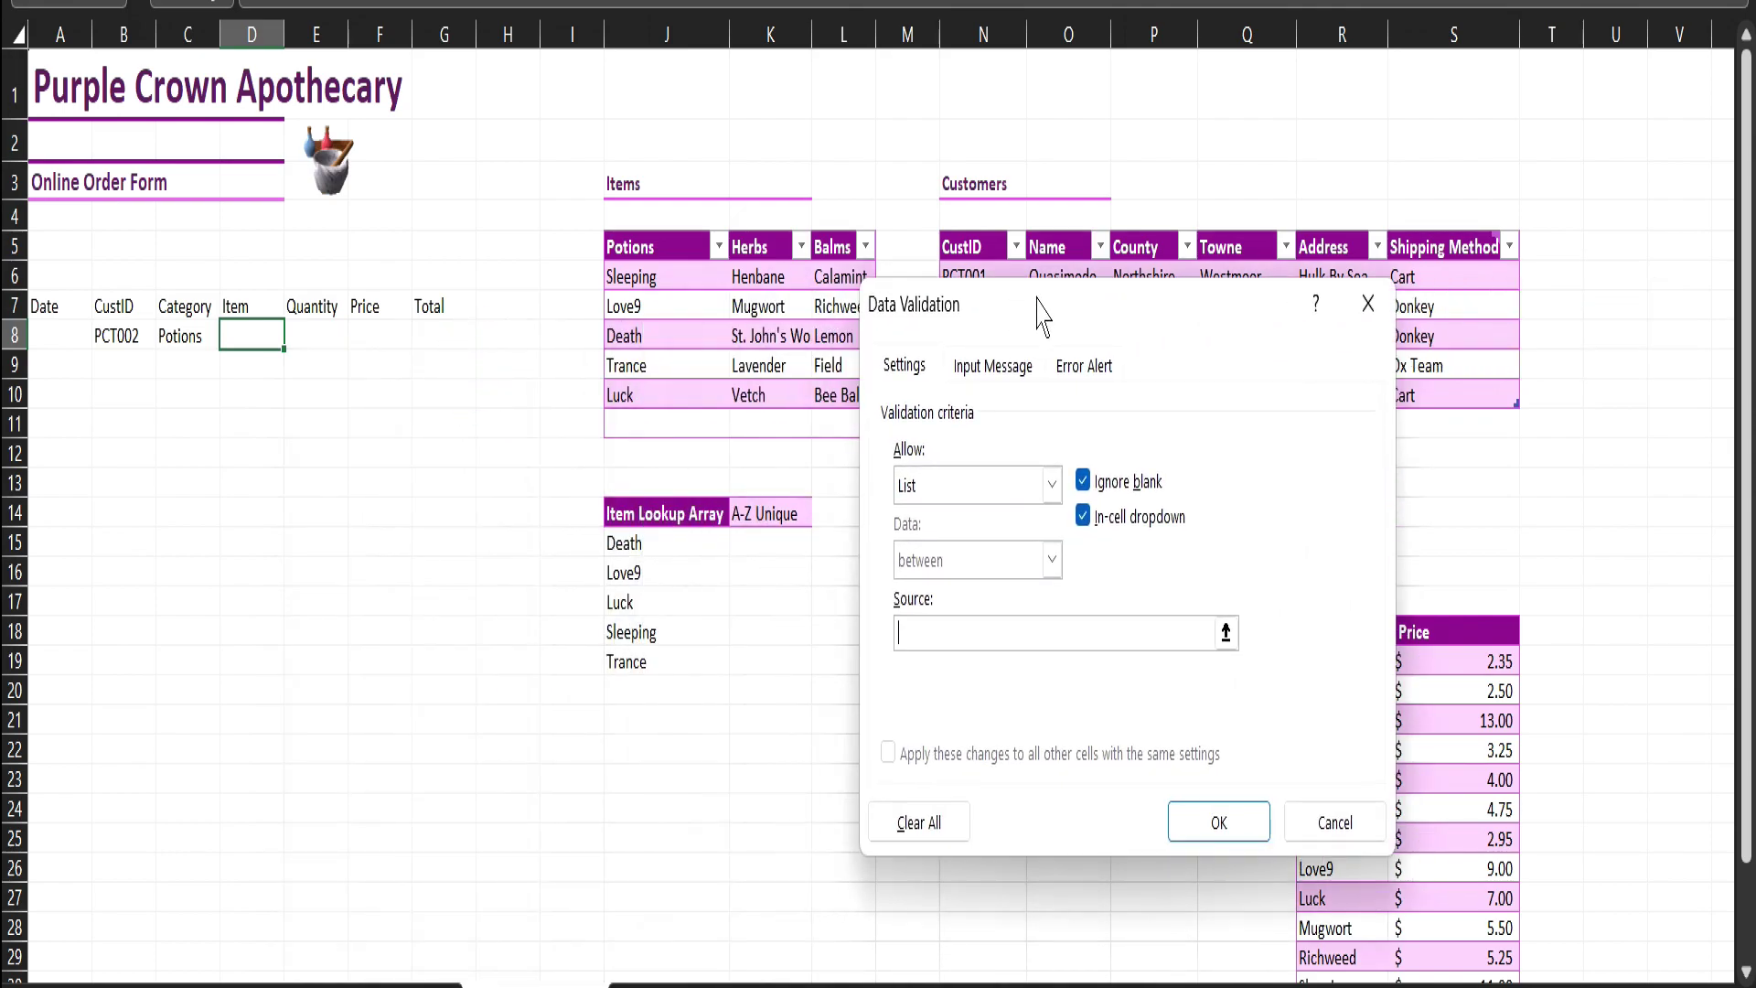
left_click(663, 544)
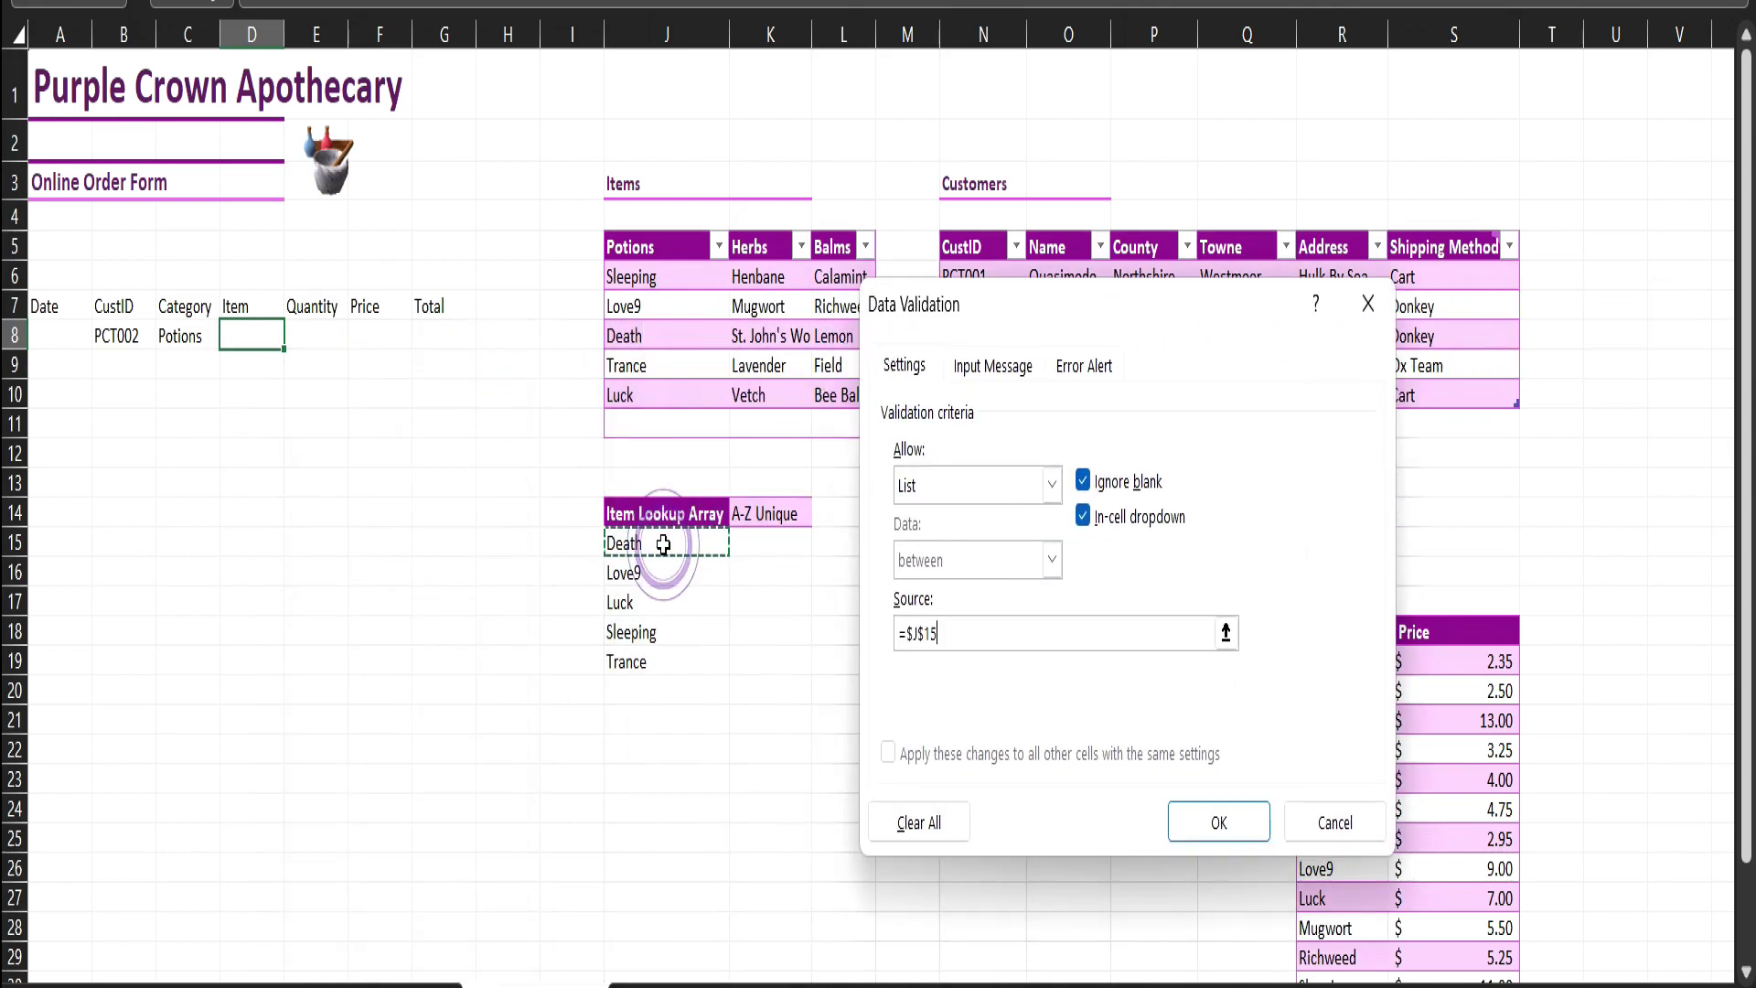
type("#")
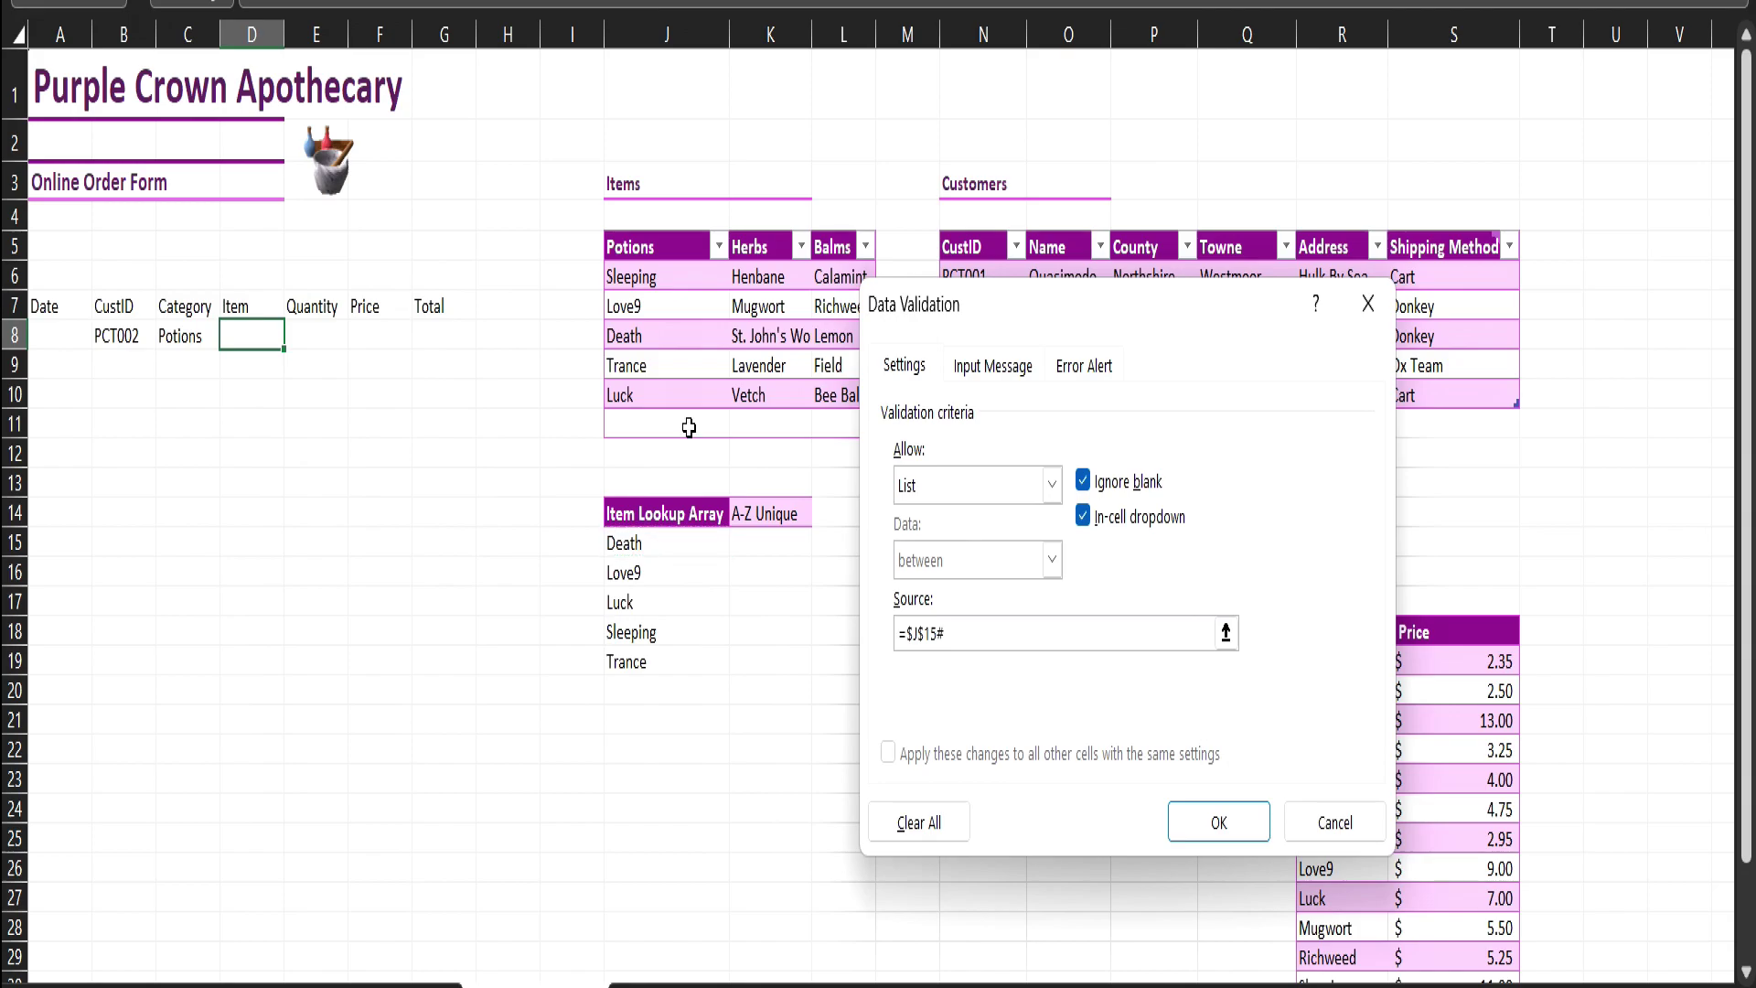
left_click(1250, 819)
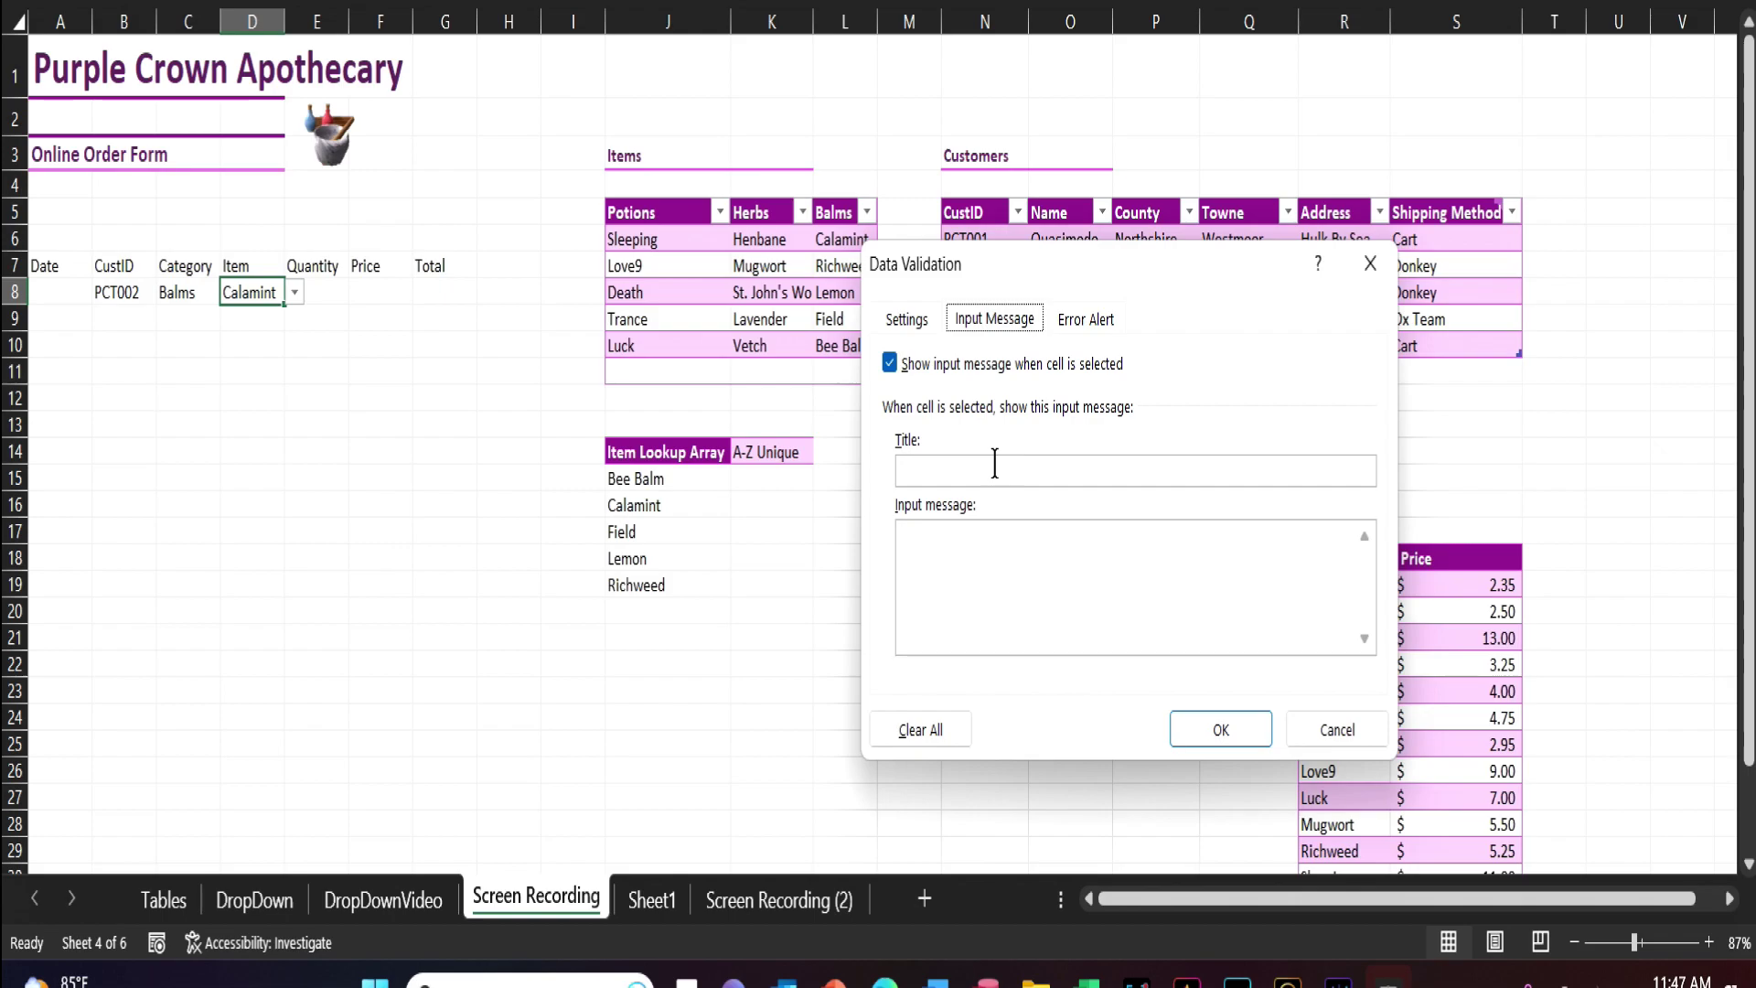
- Add an input message reading 'Choose wisely my frie' for the Item cell
left_click(1001, 463)
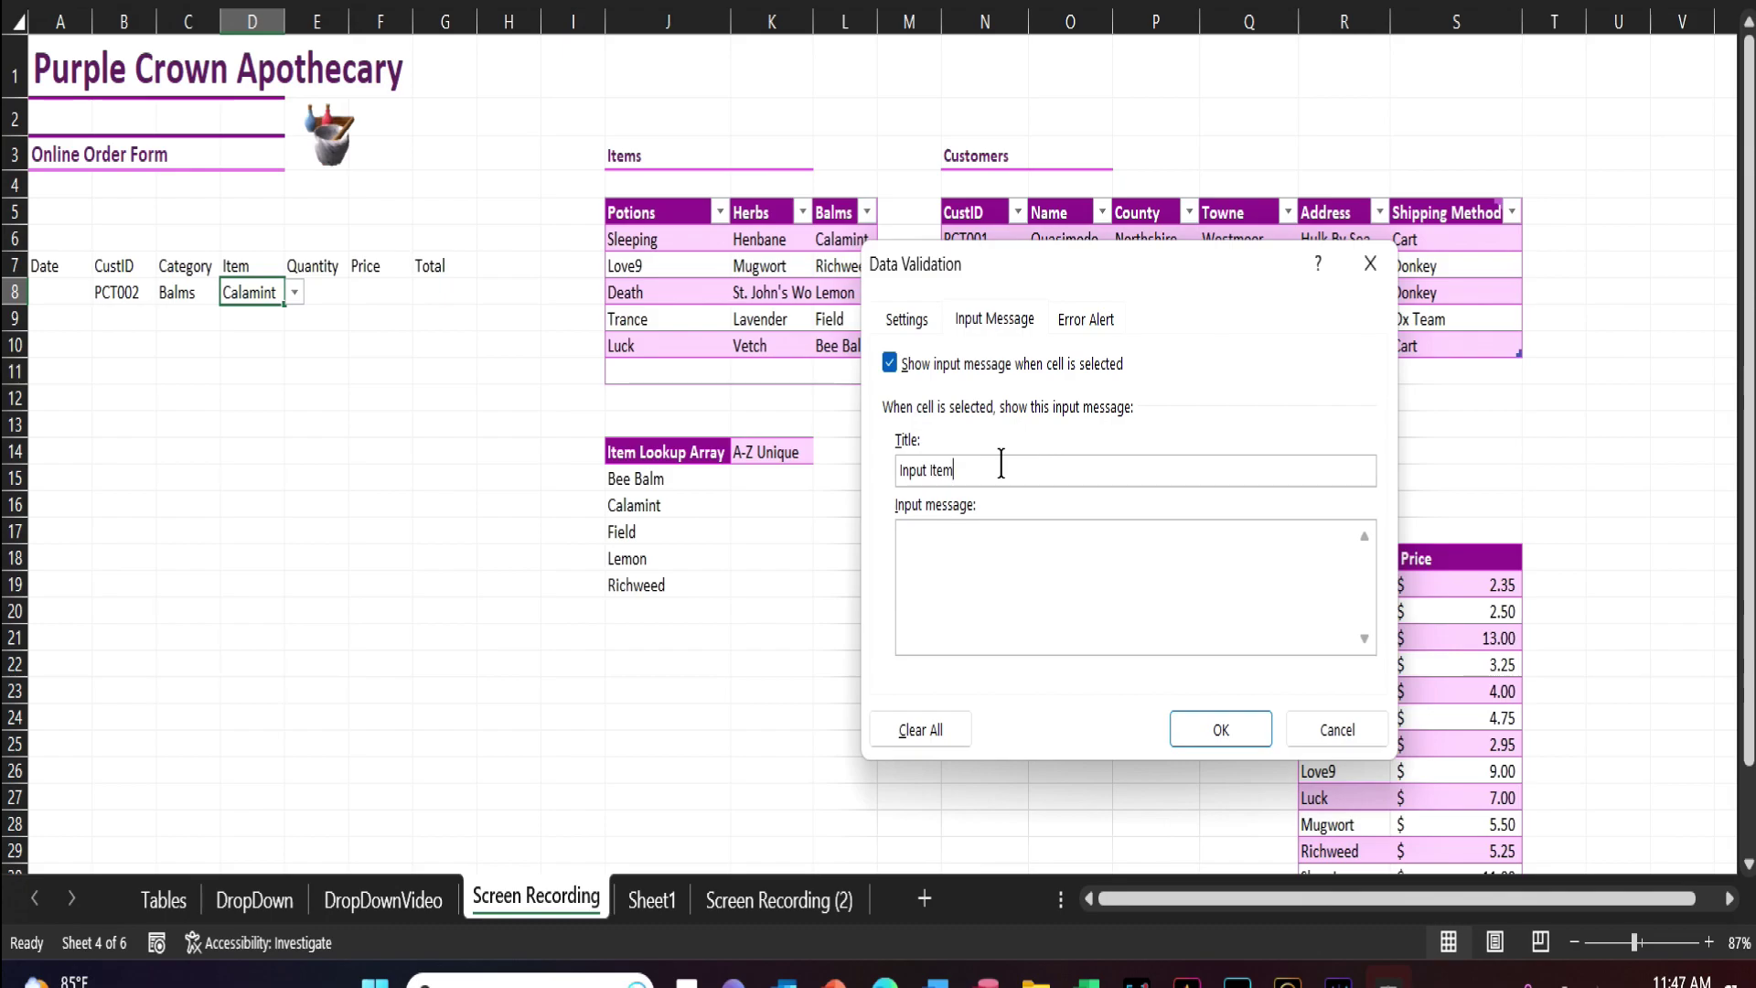
left_click(993, 538)
type("Choose wisely my friend")
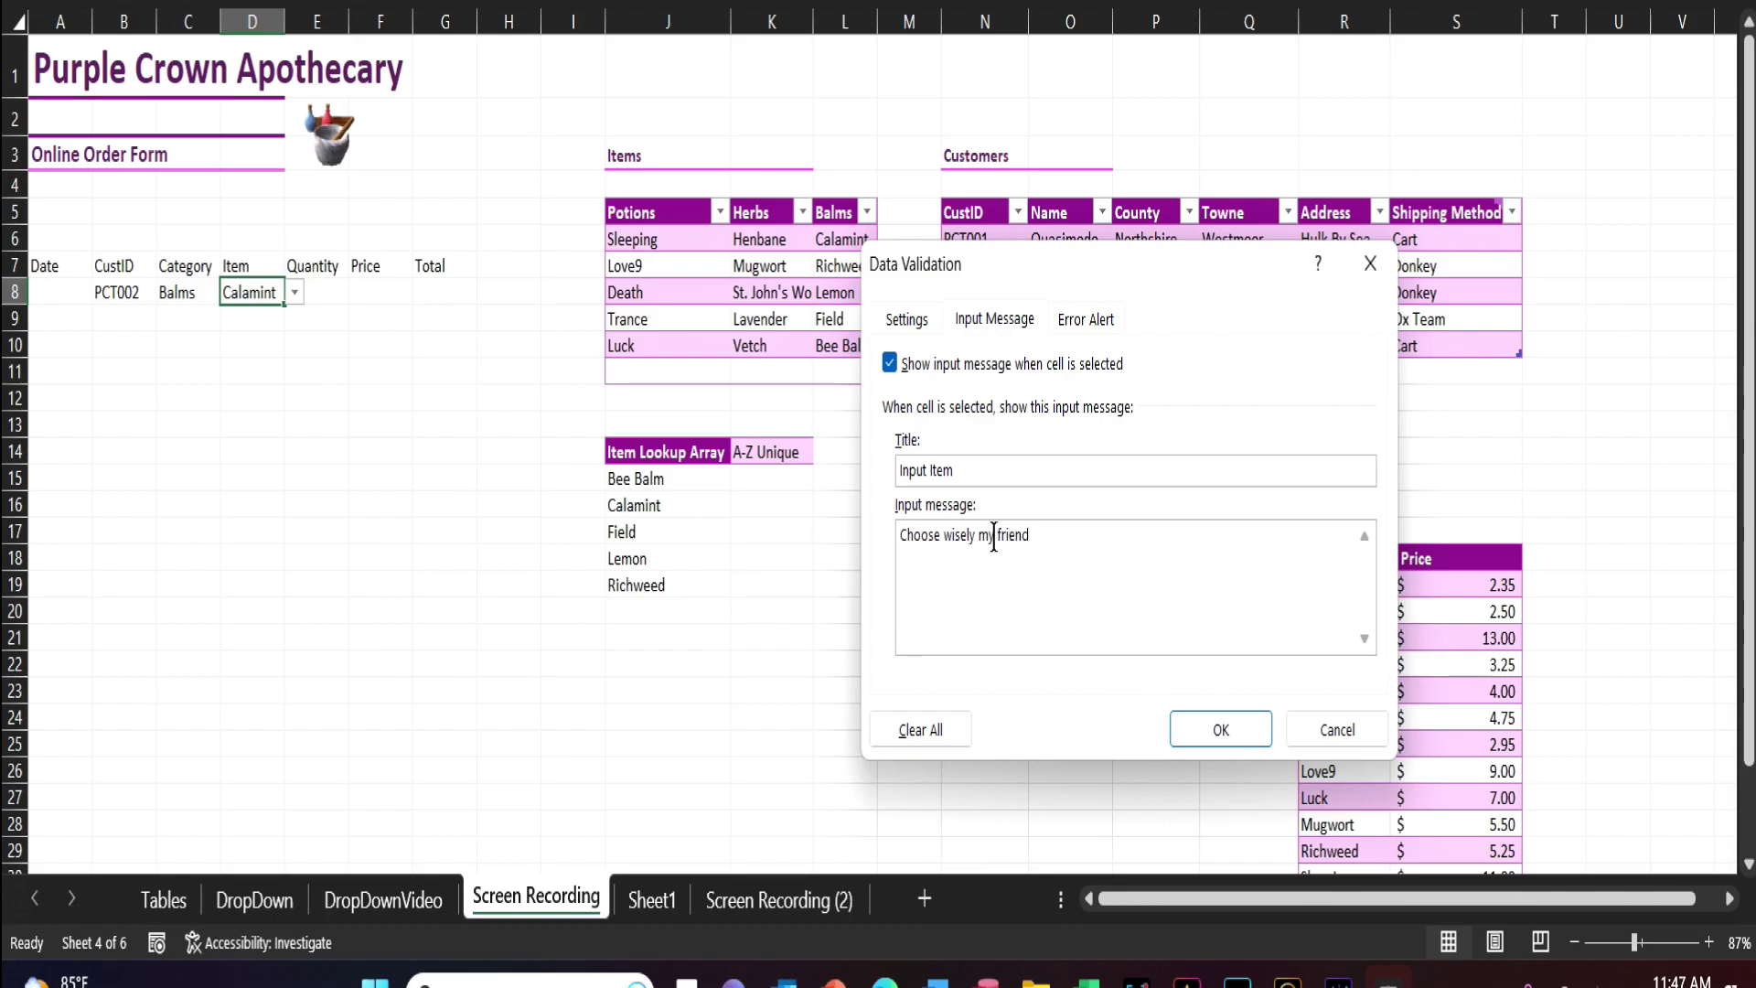
- Set the error alert text to 'You shall not pass!' and apply the validation to D8
left_click(1104, 317)
left_click(1143, 468)
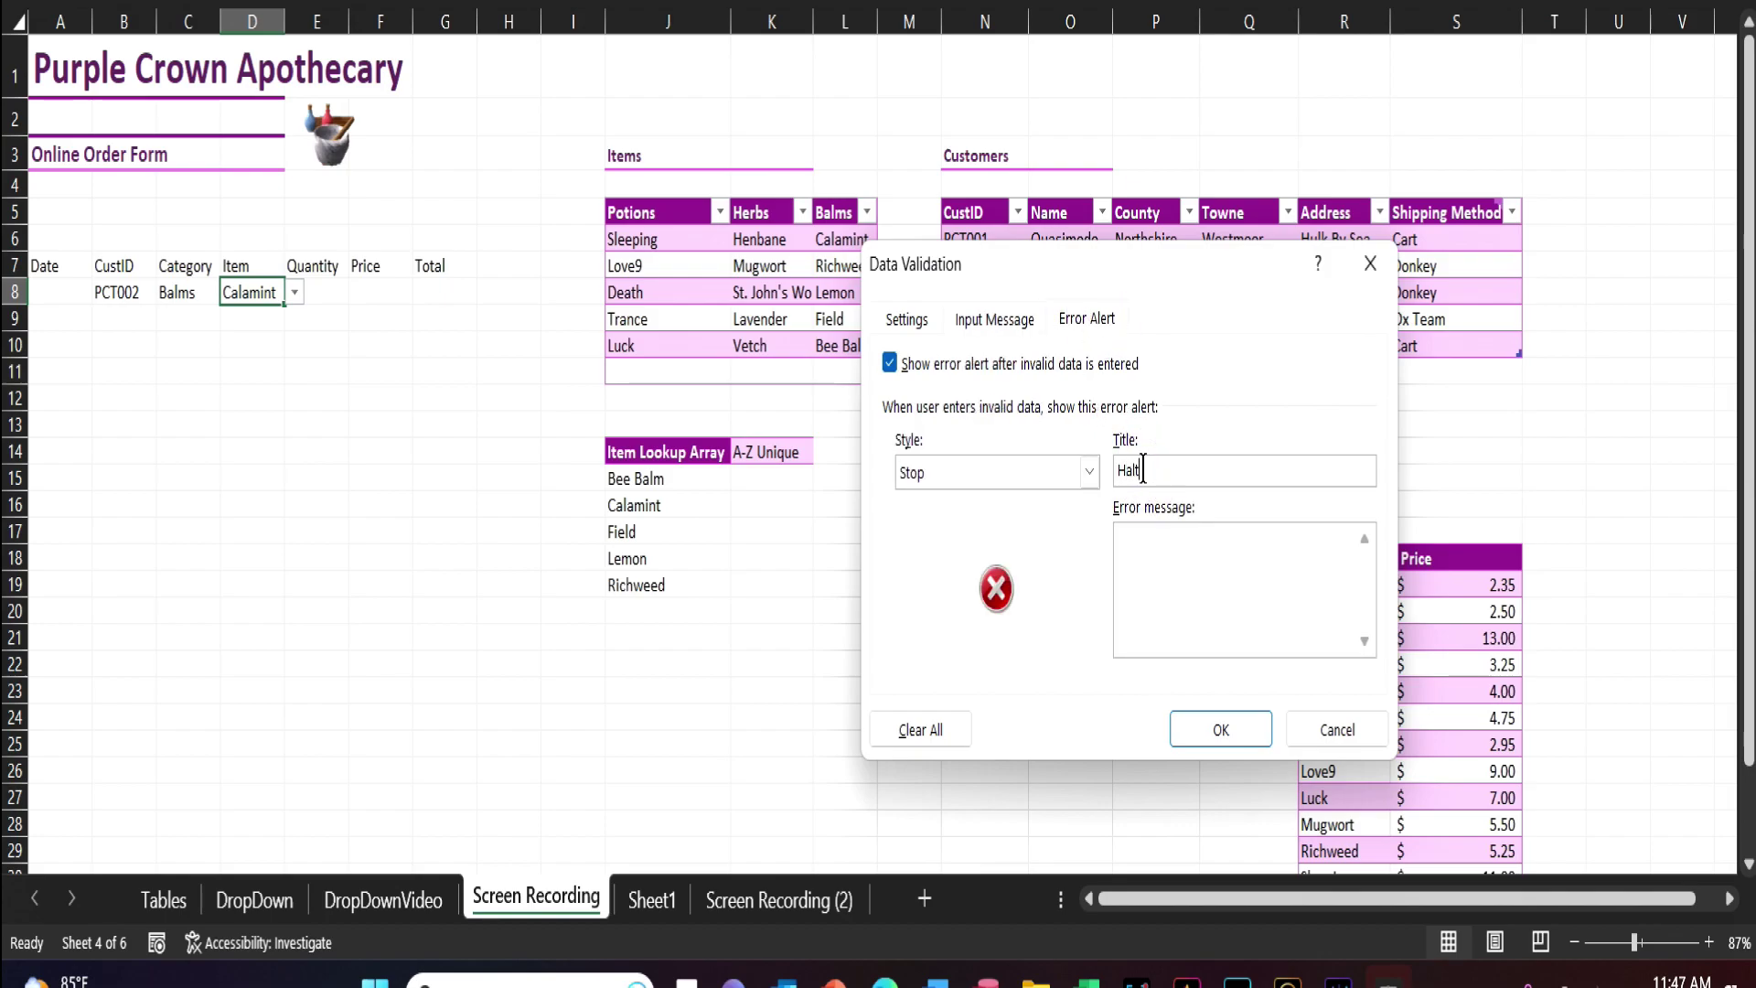
type("ou shall not pass")
type("!")
left_click(1223, 728)
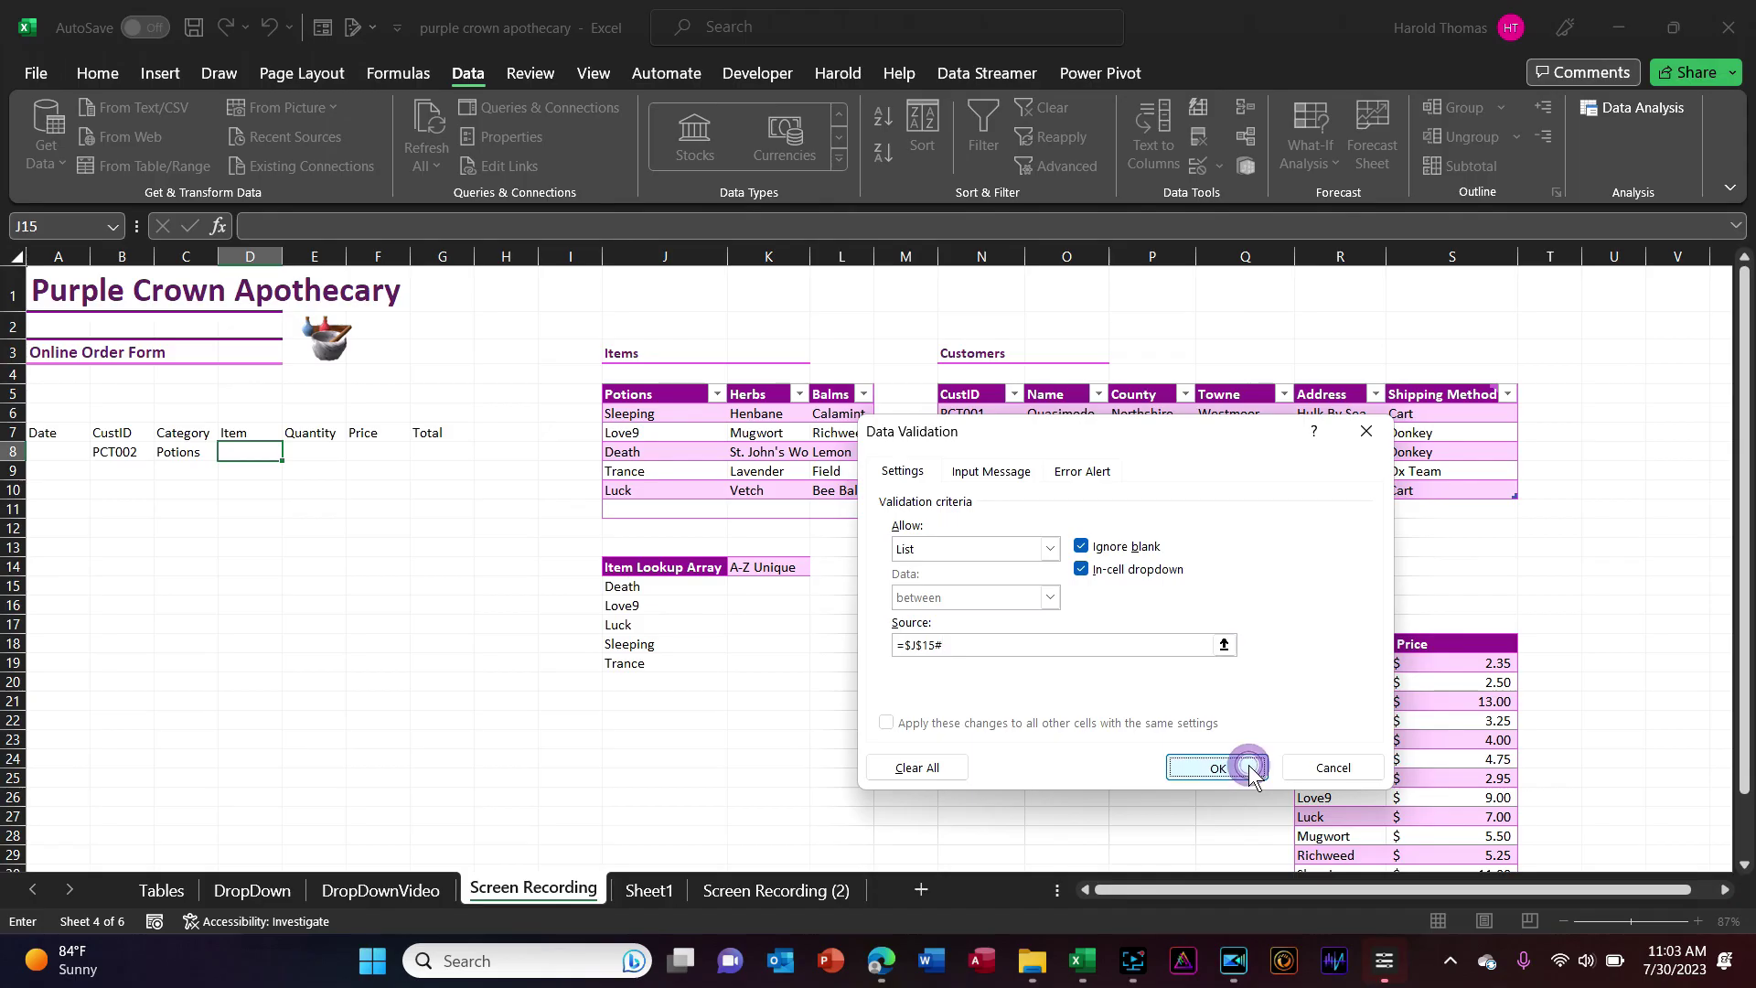
left_click(1244, 765)
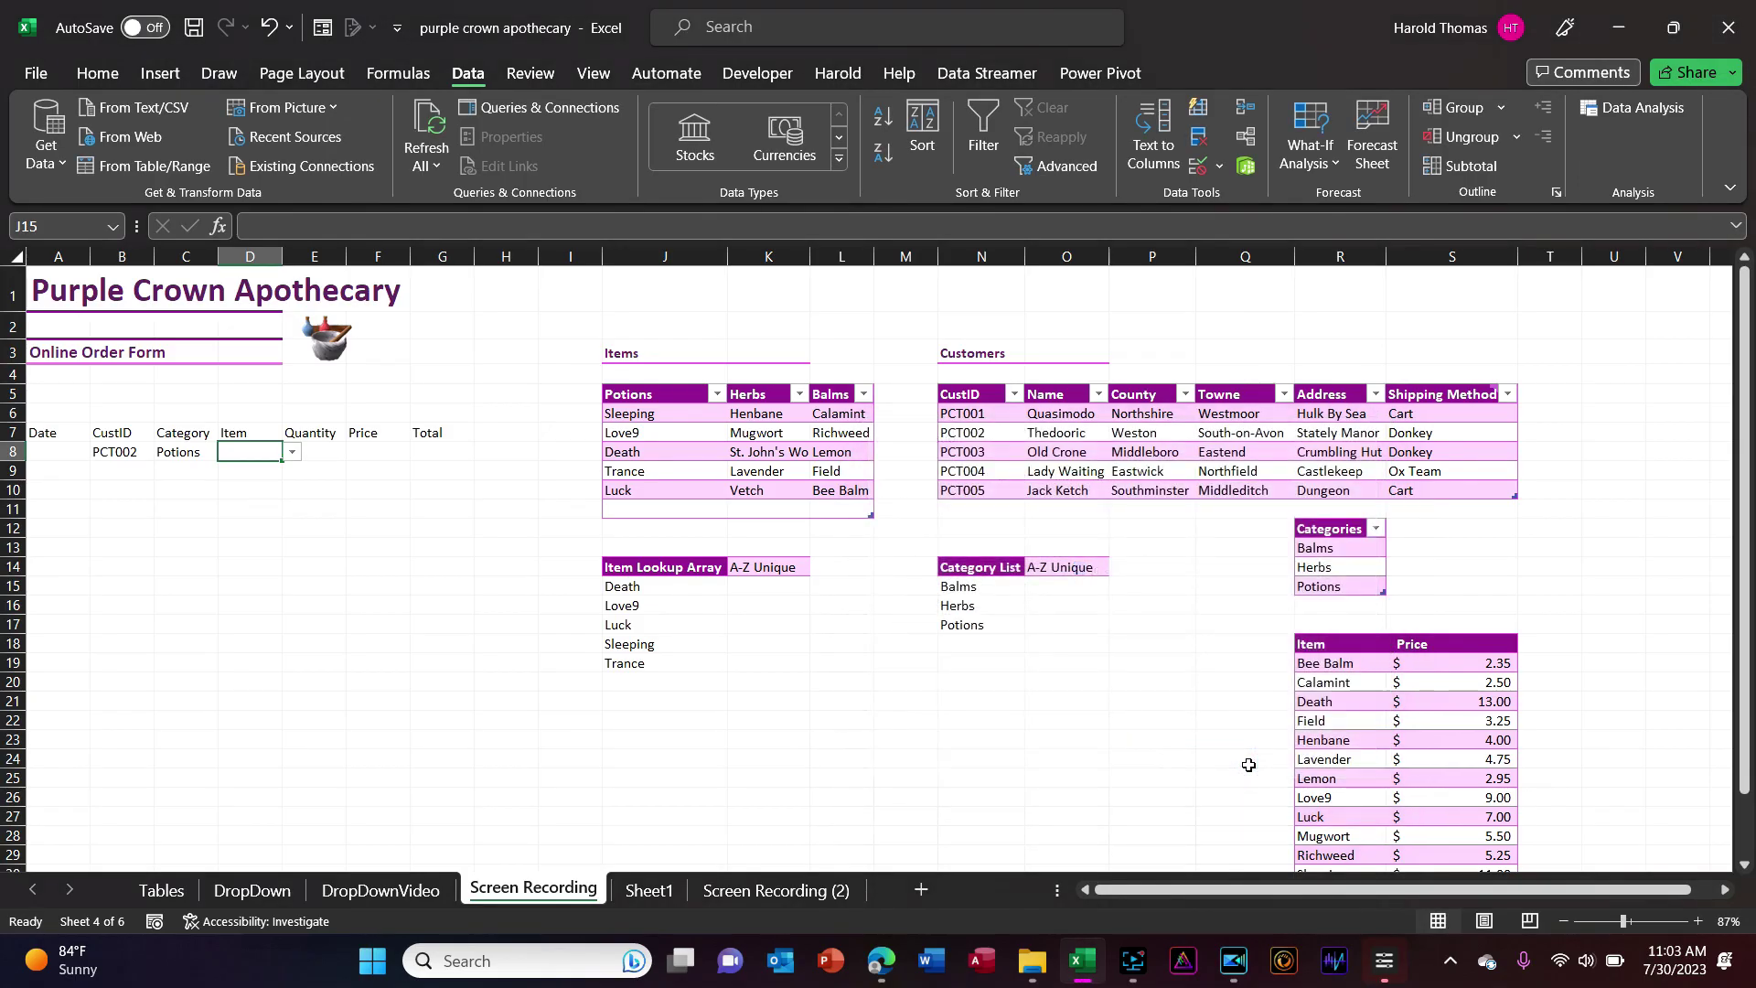
- Check D8's Item choices for Potions, then switch Category C8 to Herbs and check again
left_click(292, 452)
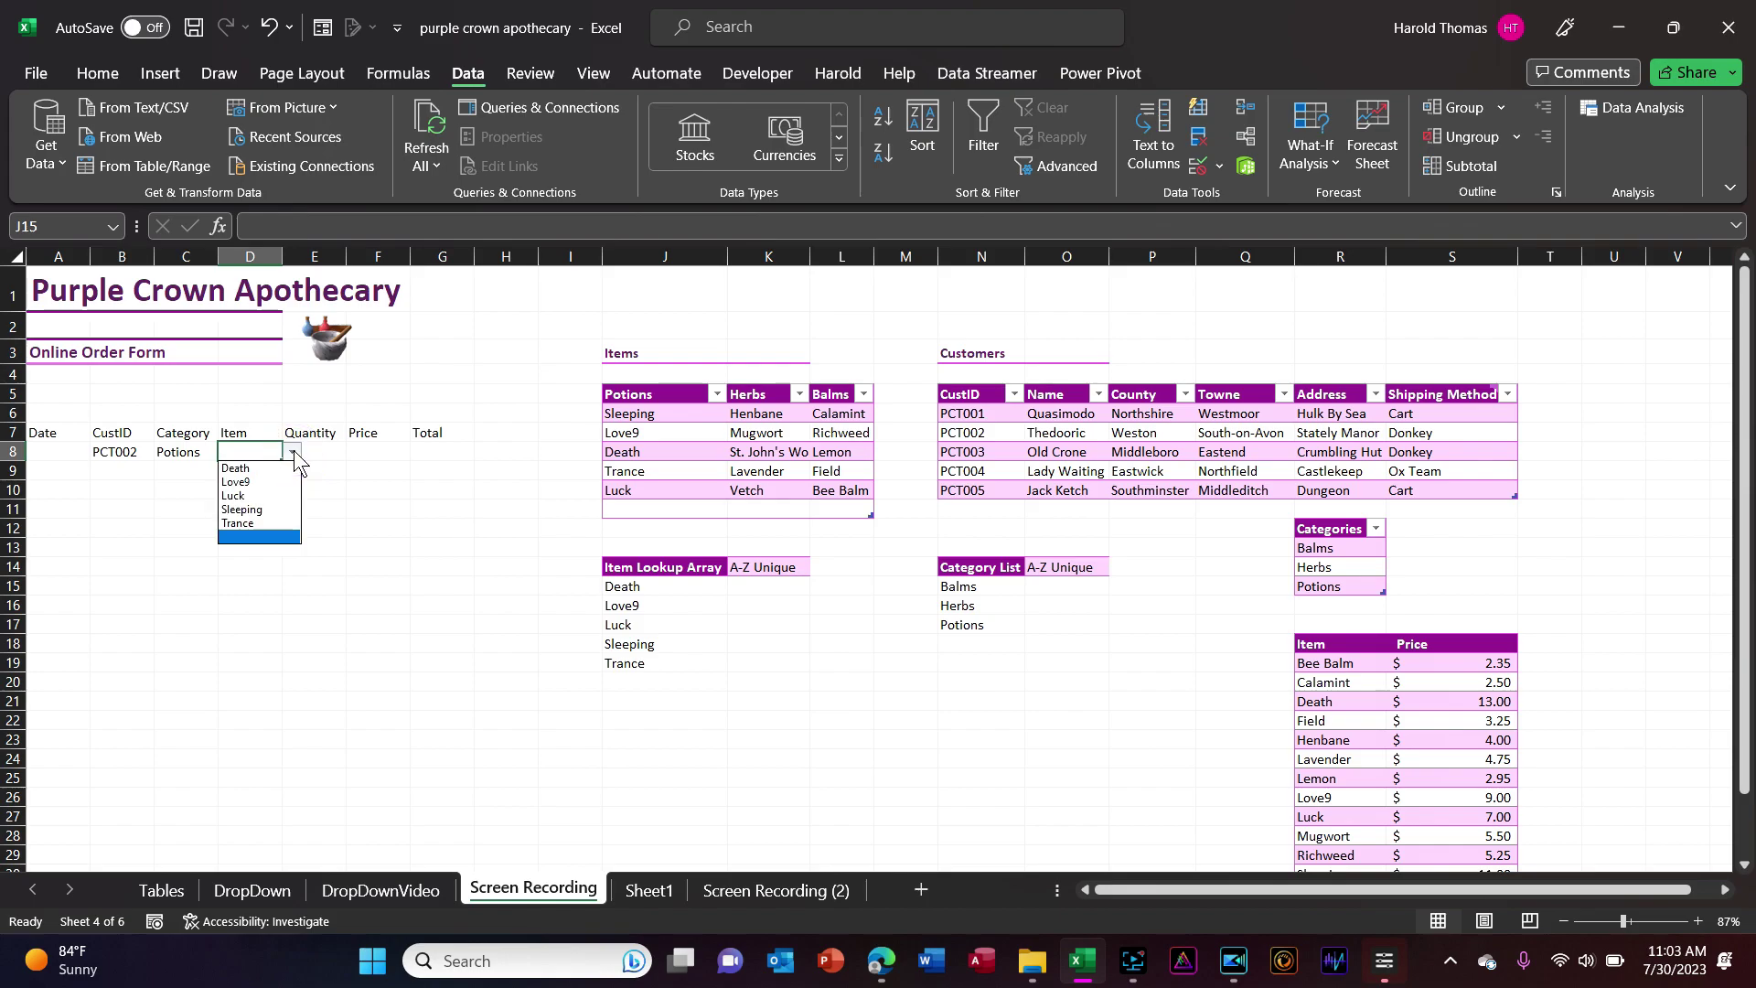
left_click(293, 450)
left_click(201, 450)
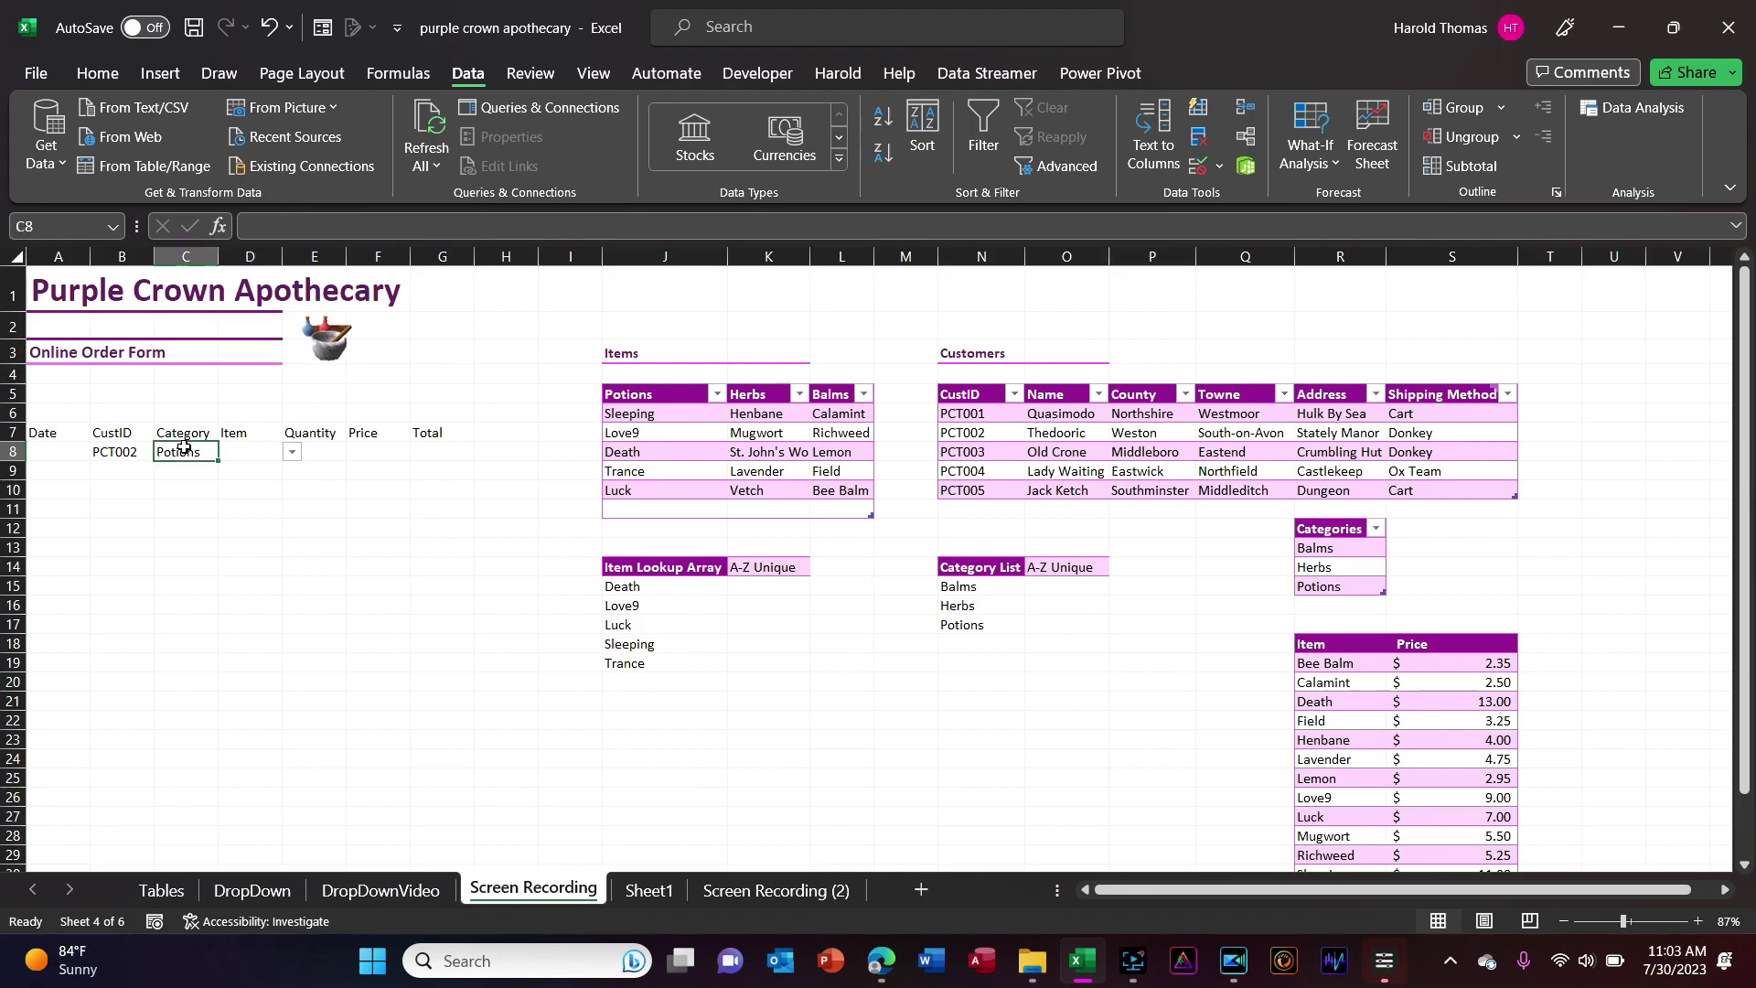
left_click(228, 452)
left_click(201, 482)
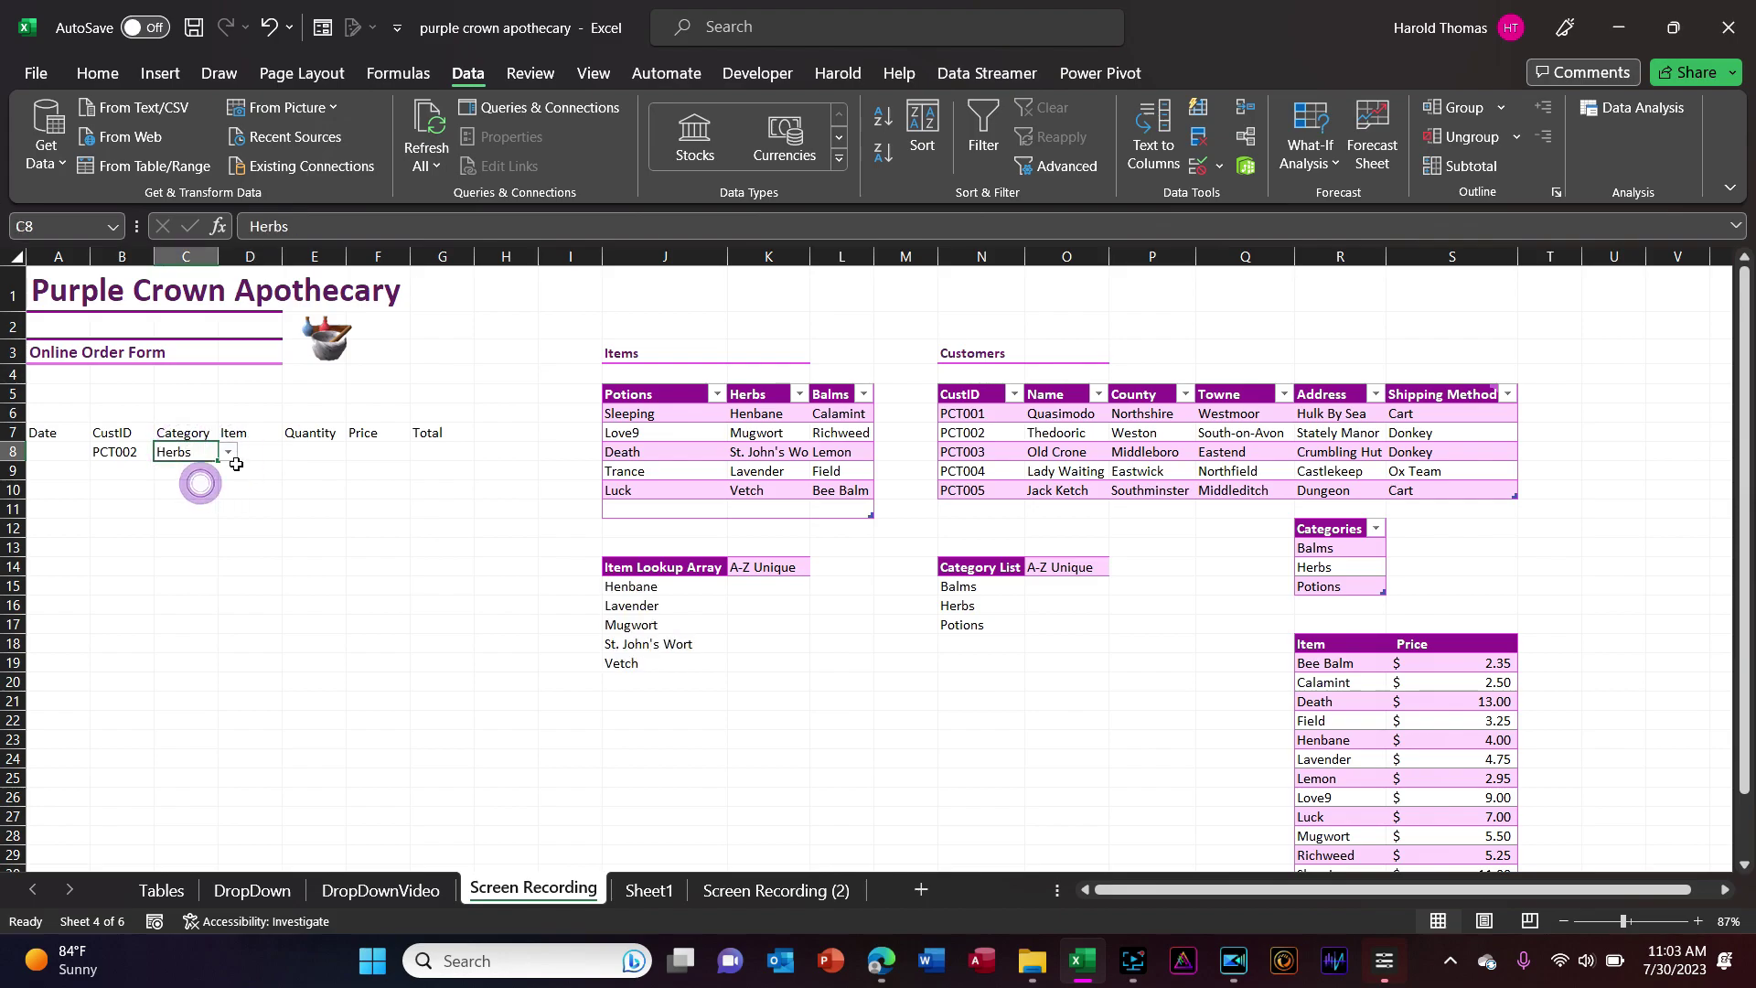
left_click(270, 455)
left_click(292, 453)
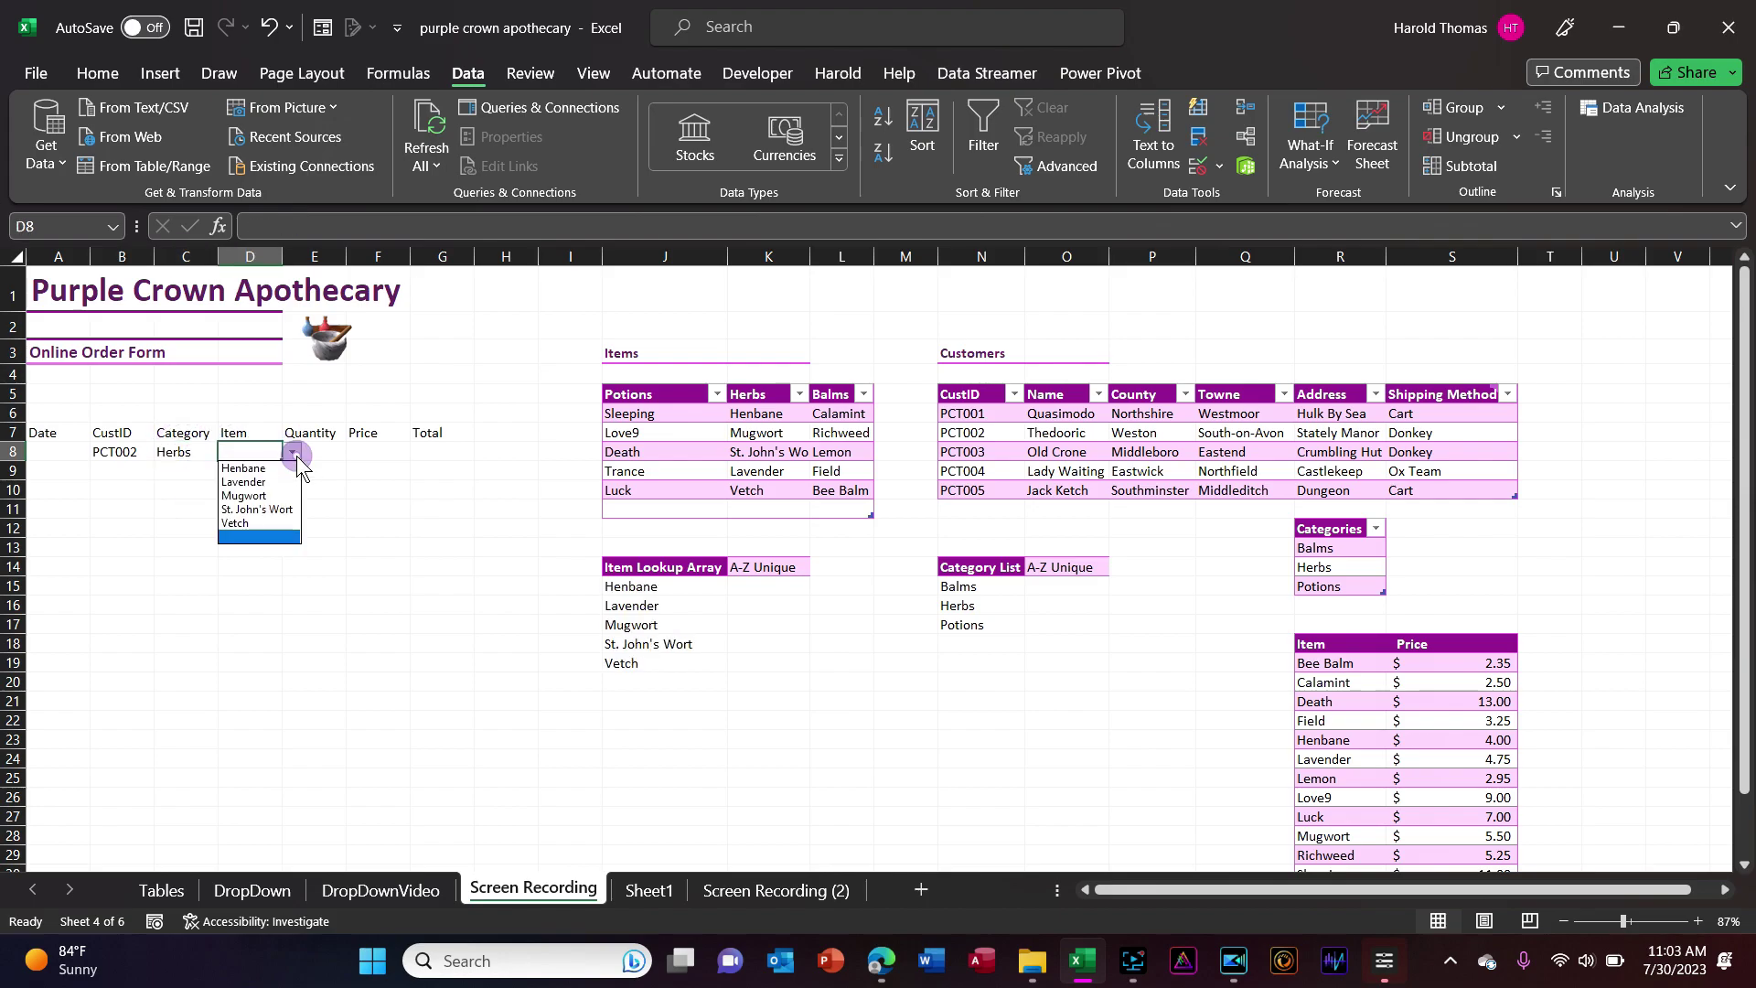
left_click(294, 454)
- Switch Category C8 to Balms and confirm D8 lists the balm items
left_click(197, 452)
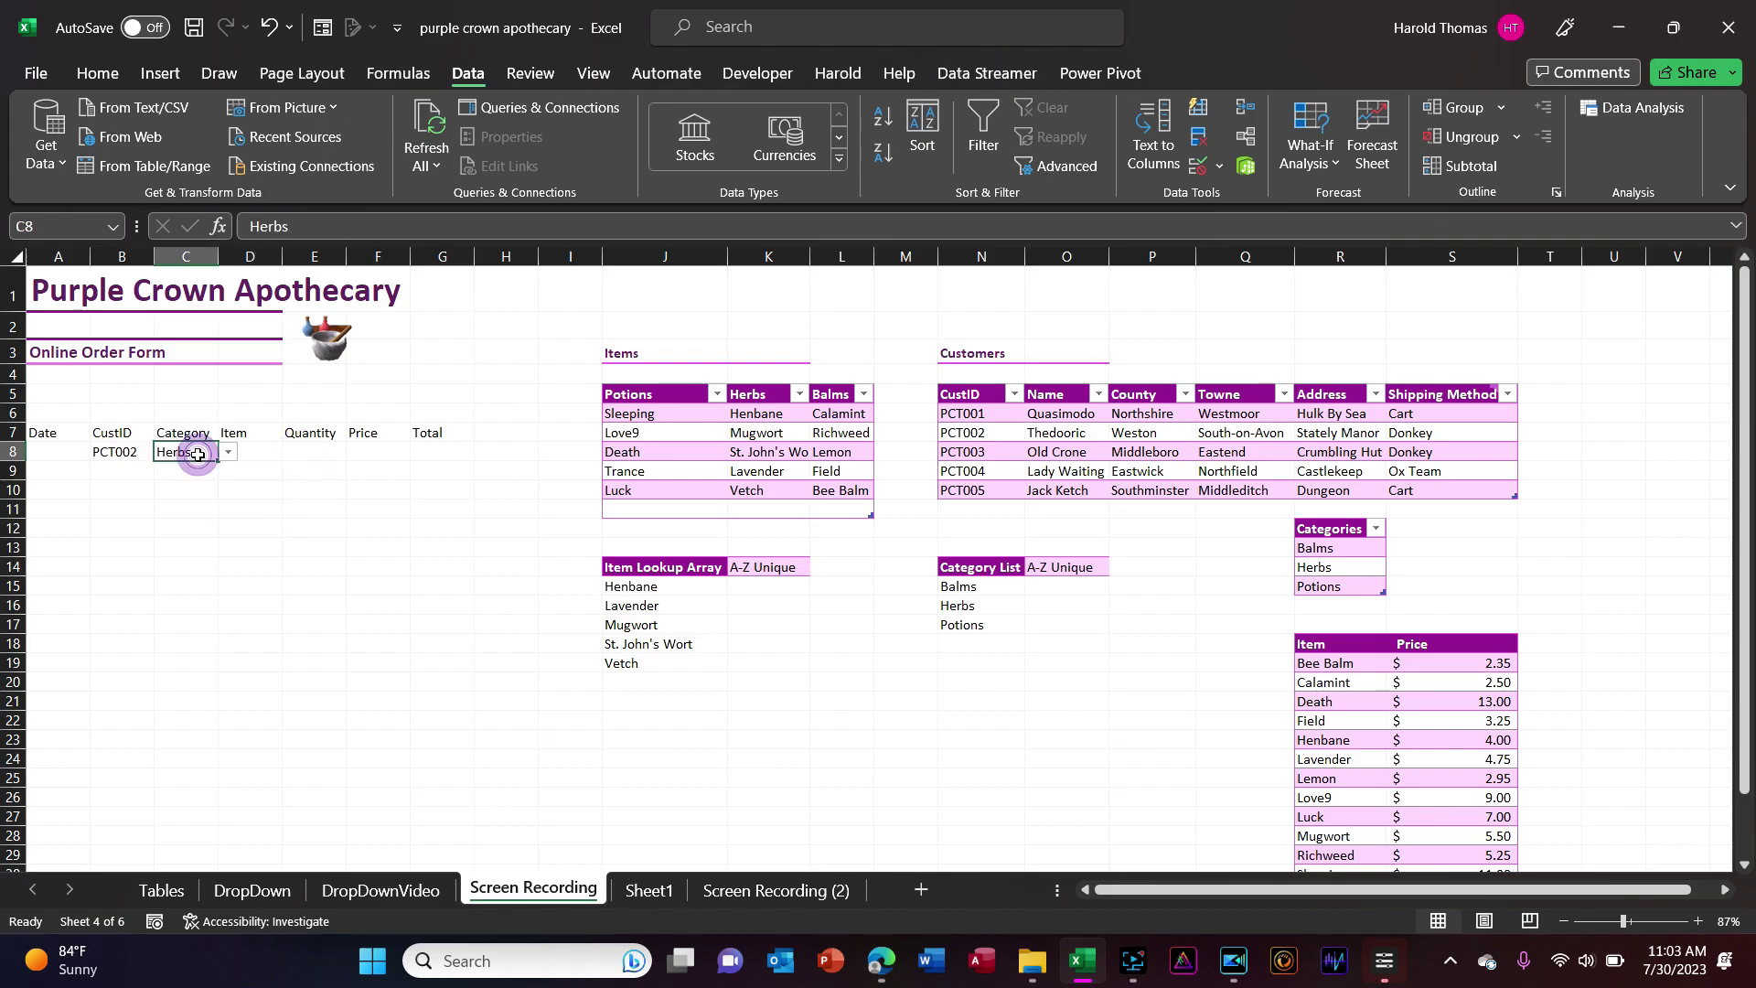
left_click(228, 452)
left_click(211, 469)
left_click(248, 448)
left_click(293, 453)
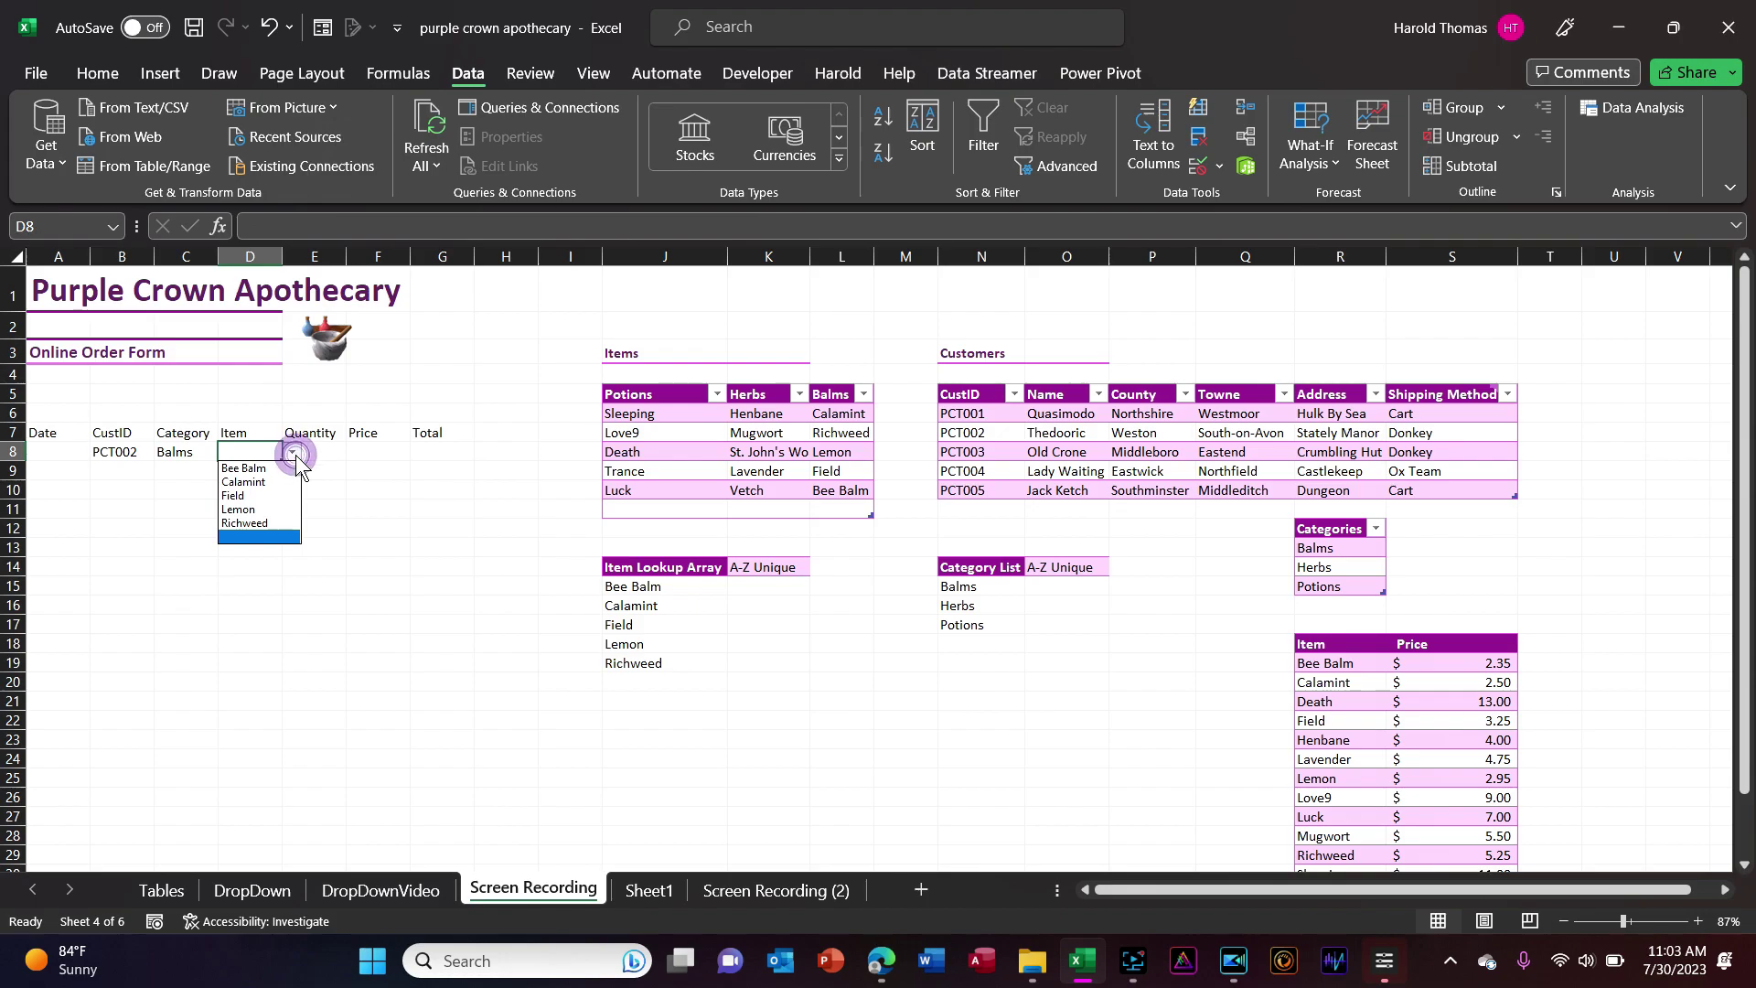
left_click(186, 452)
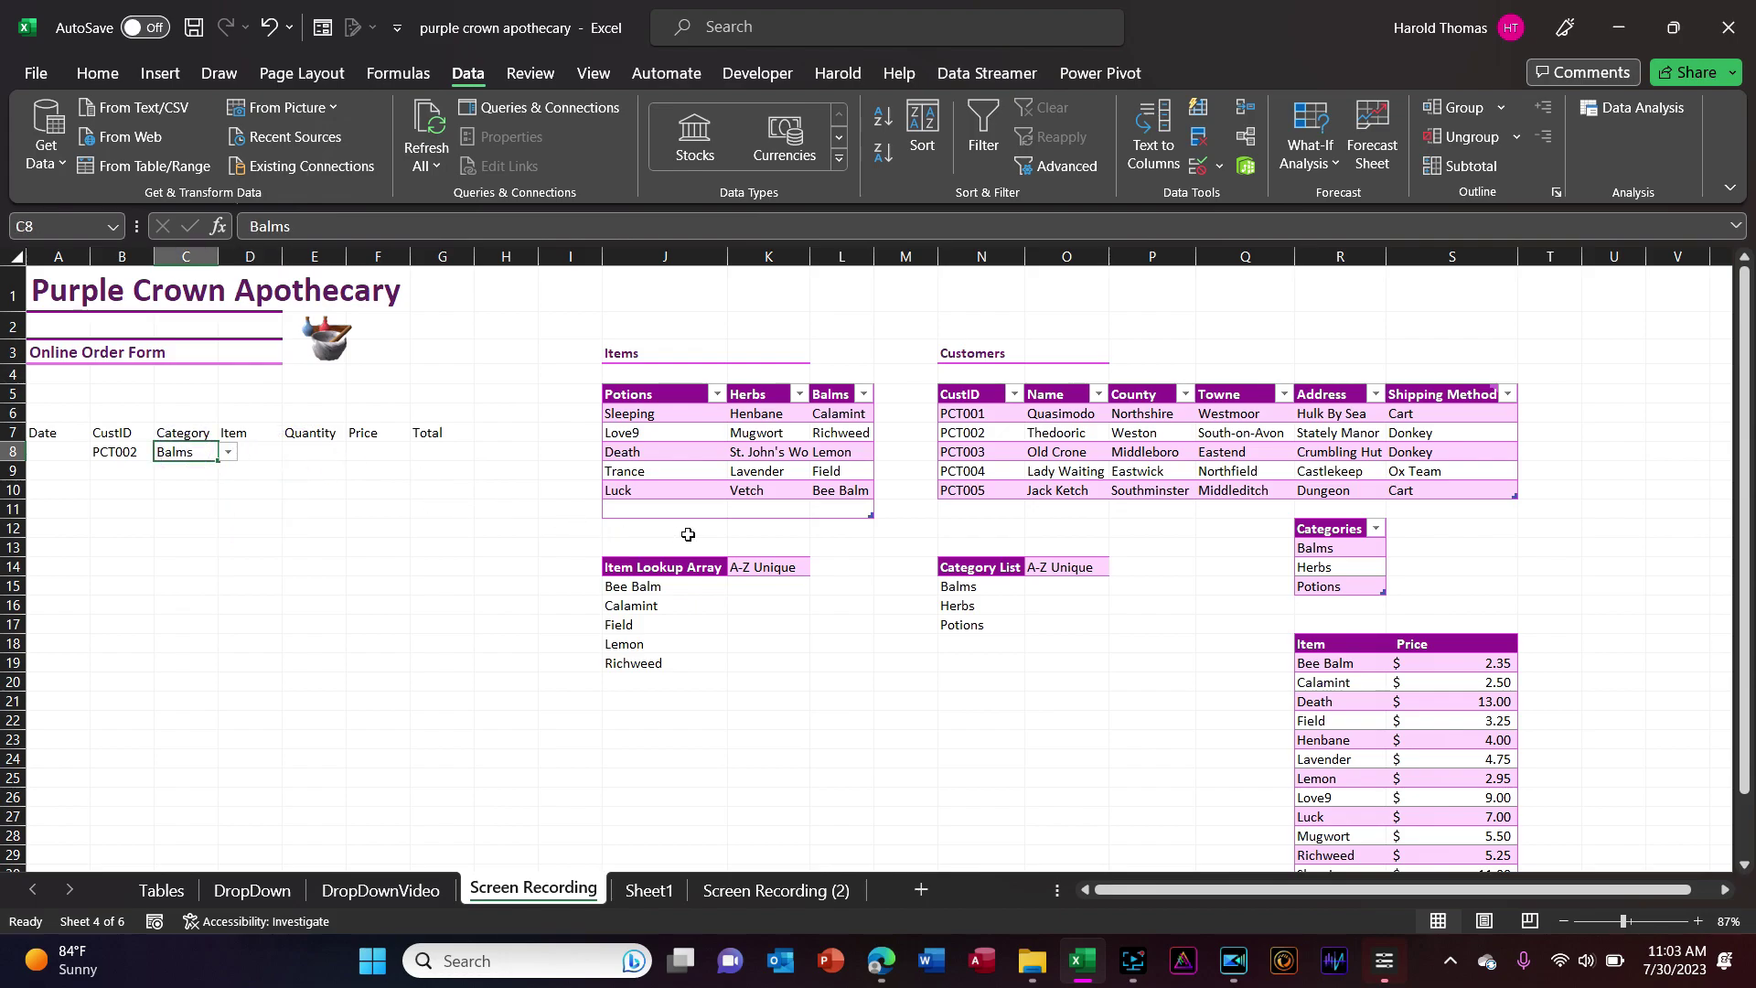
- Add a test entry 's' below the Balms column and confirm it appears in D8's list
left_click(827, 510)
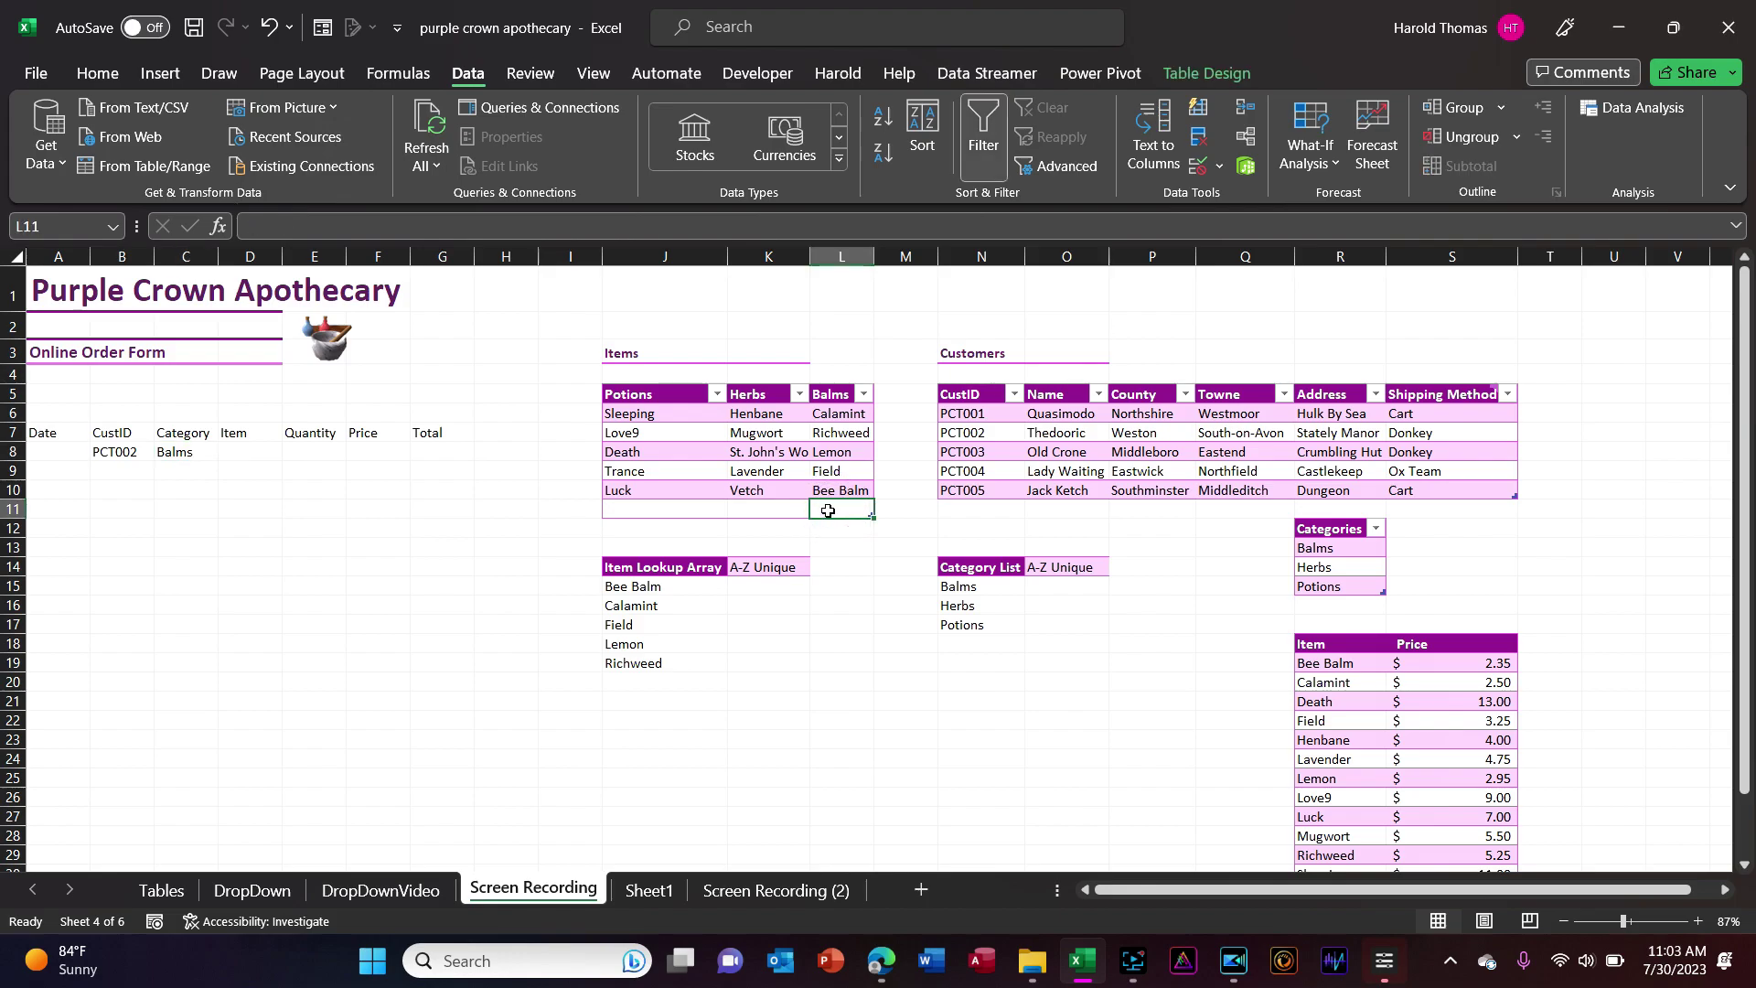
type("s")
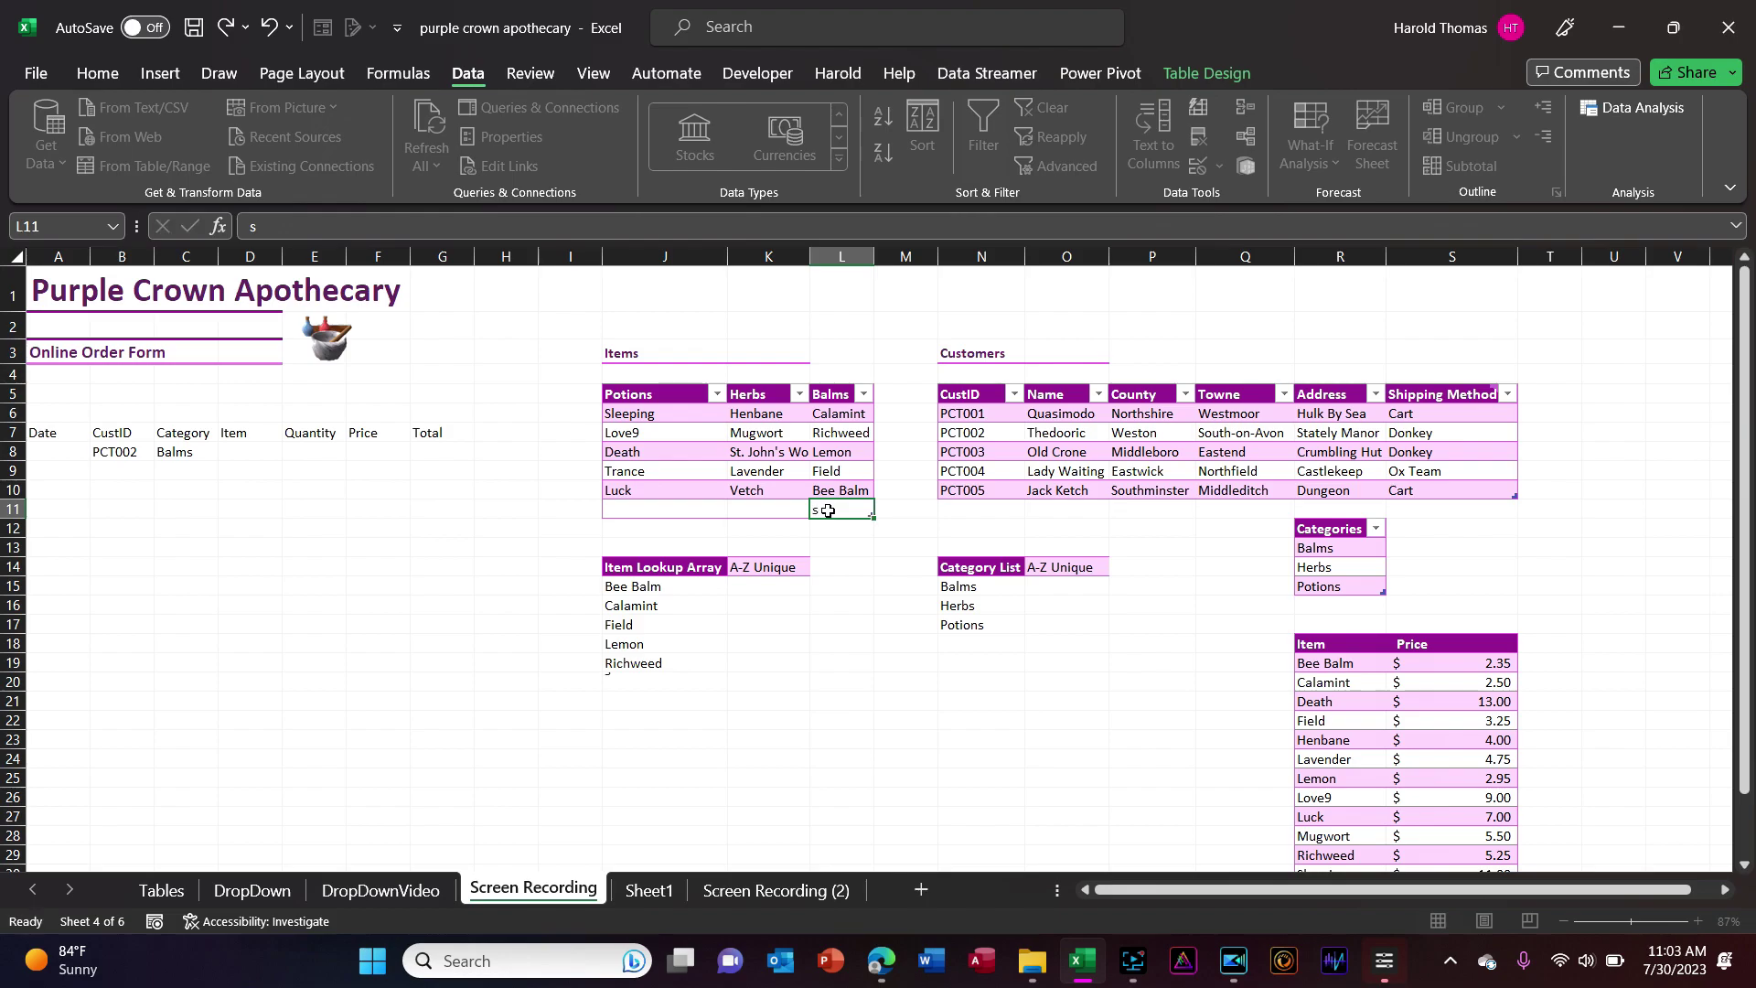
key("Return")
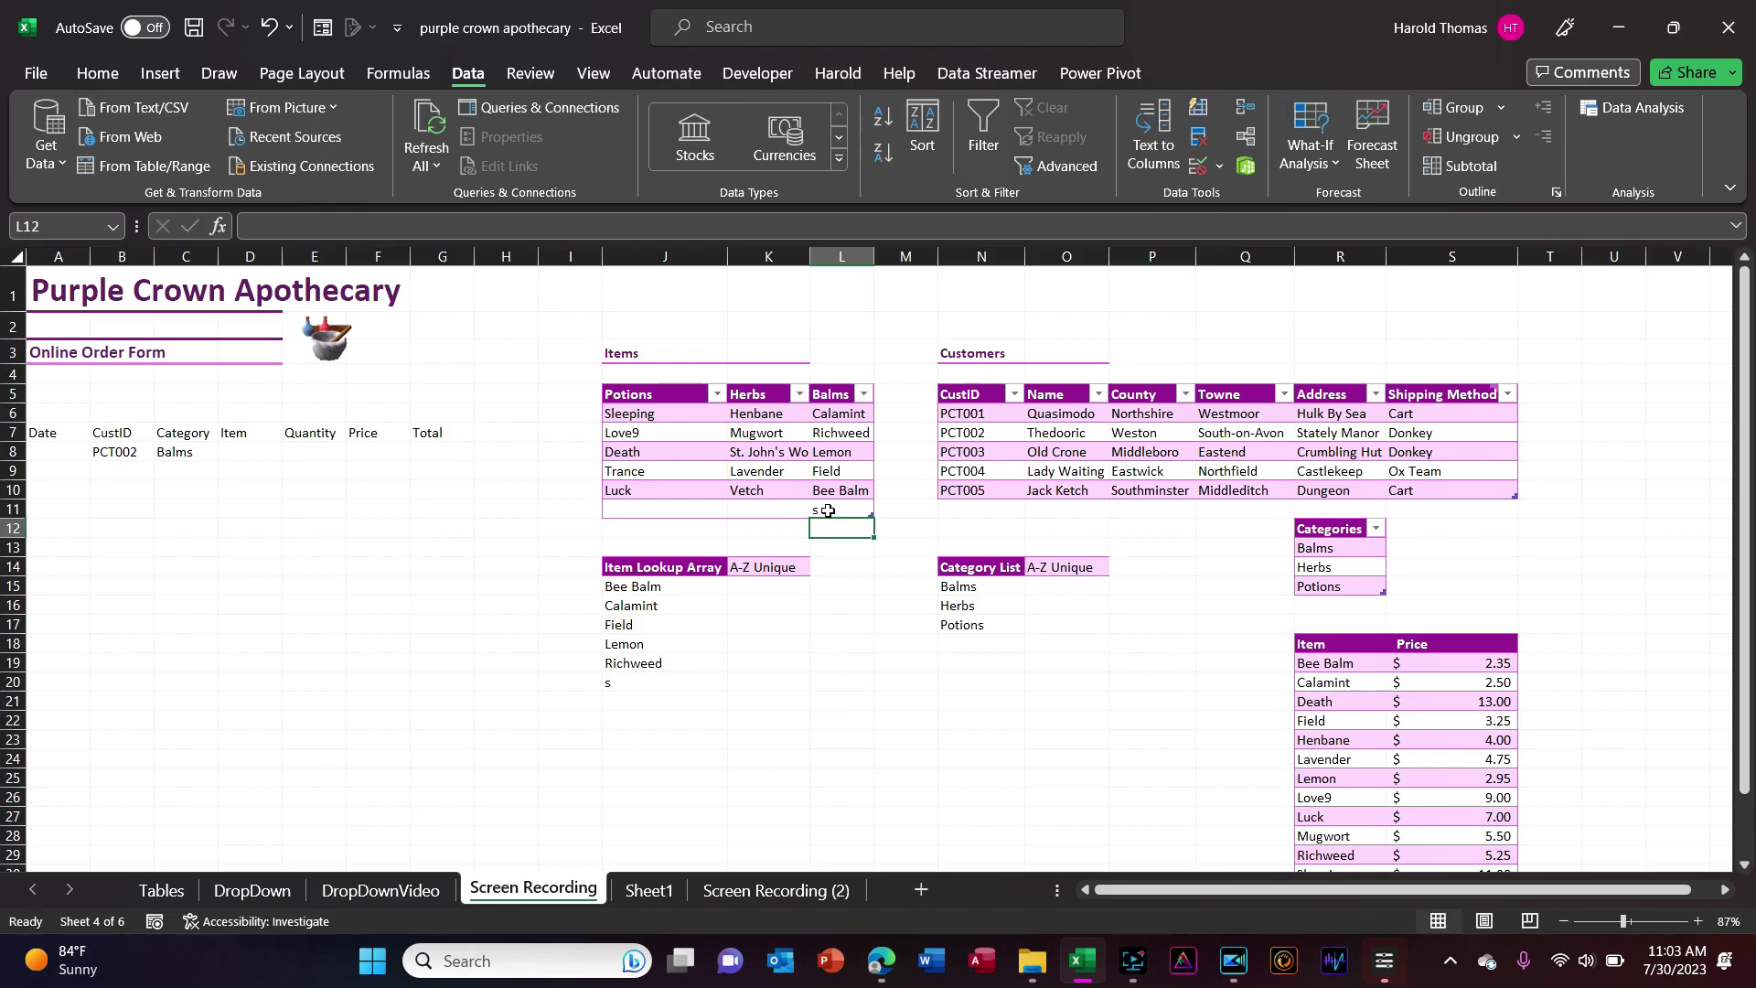
left_click(241, 454)
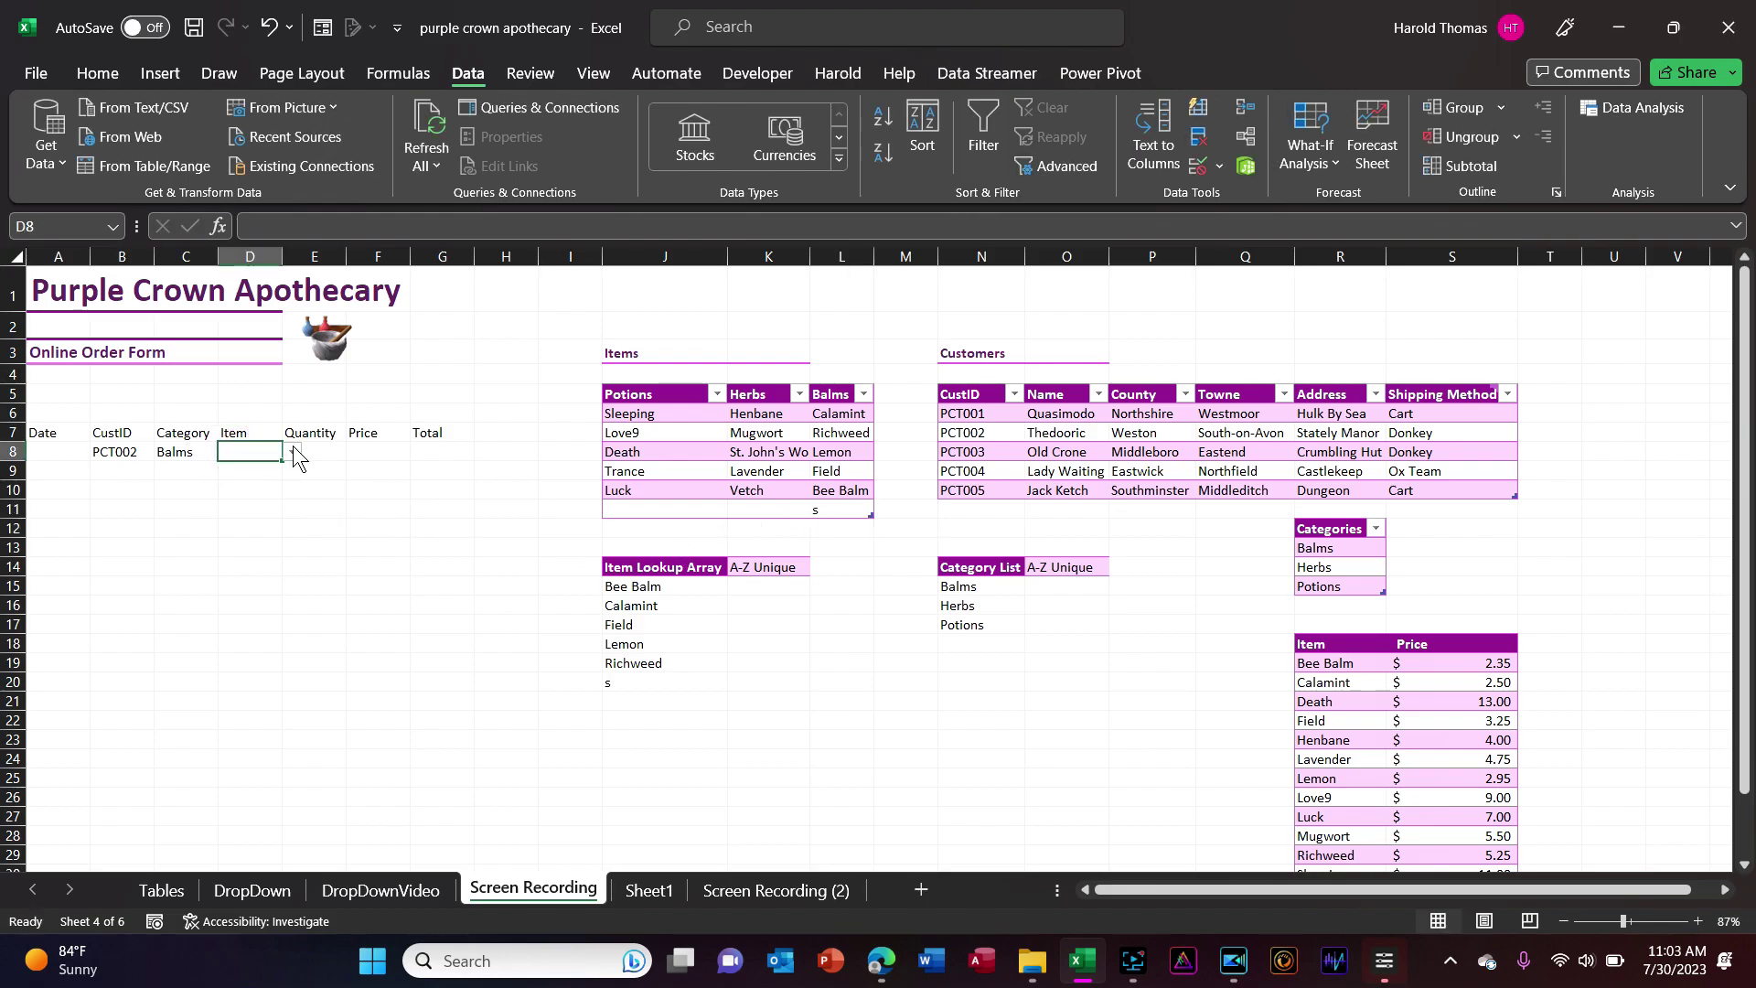
left_click(293, 453)
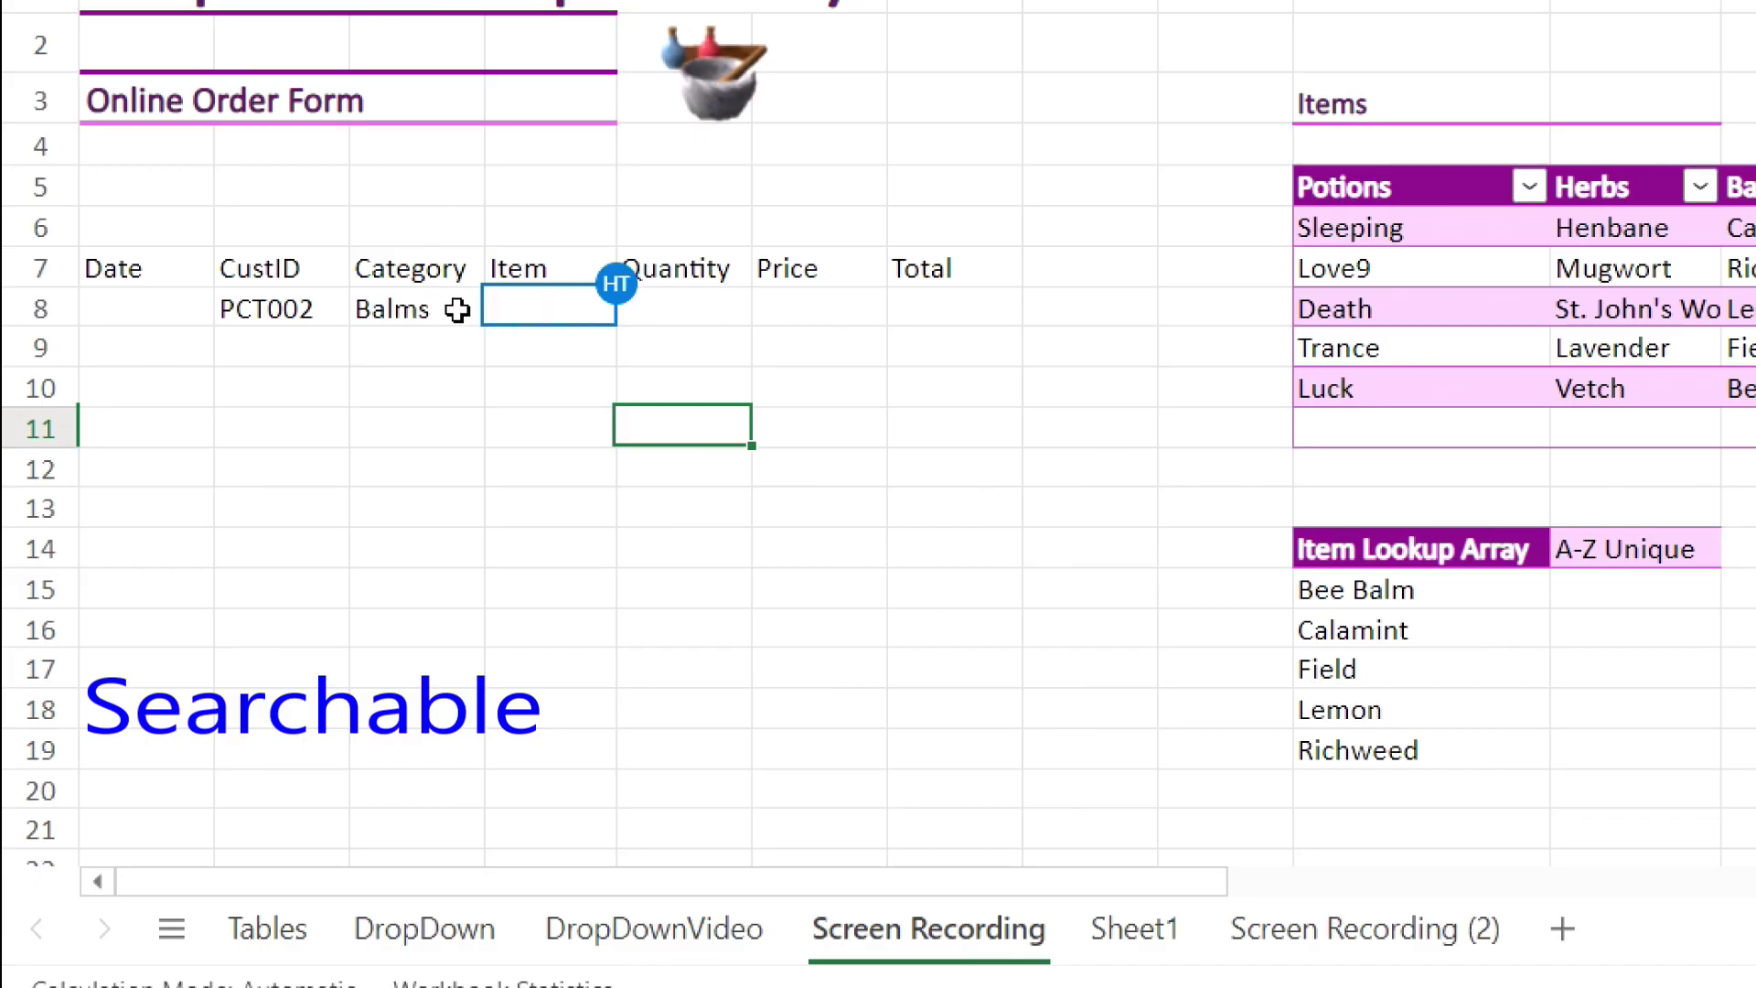
- Set the Item in D8 to Calamint by typing 'c' and picking the suggestion
left_click(509, 302)
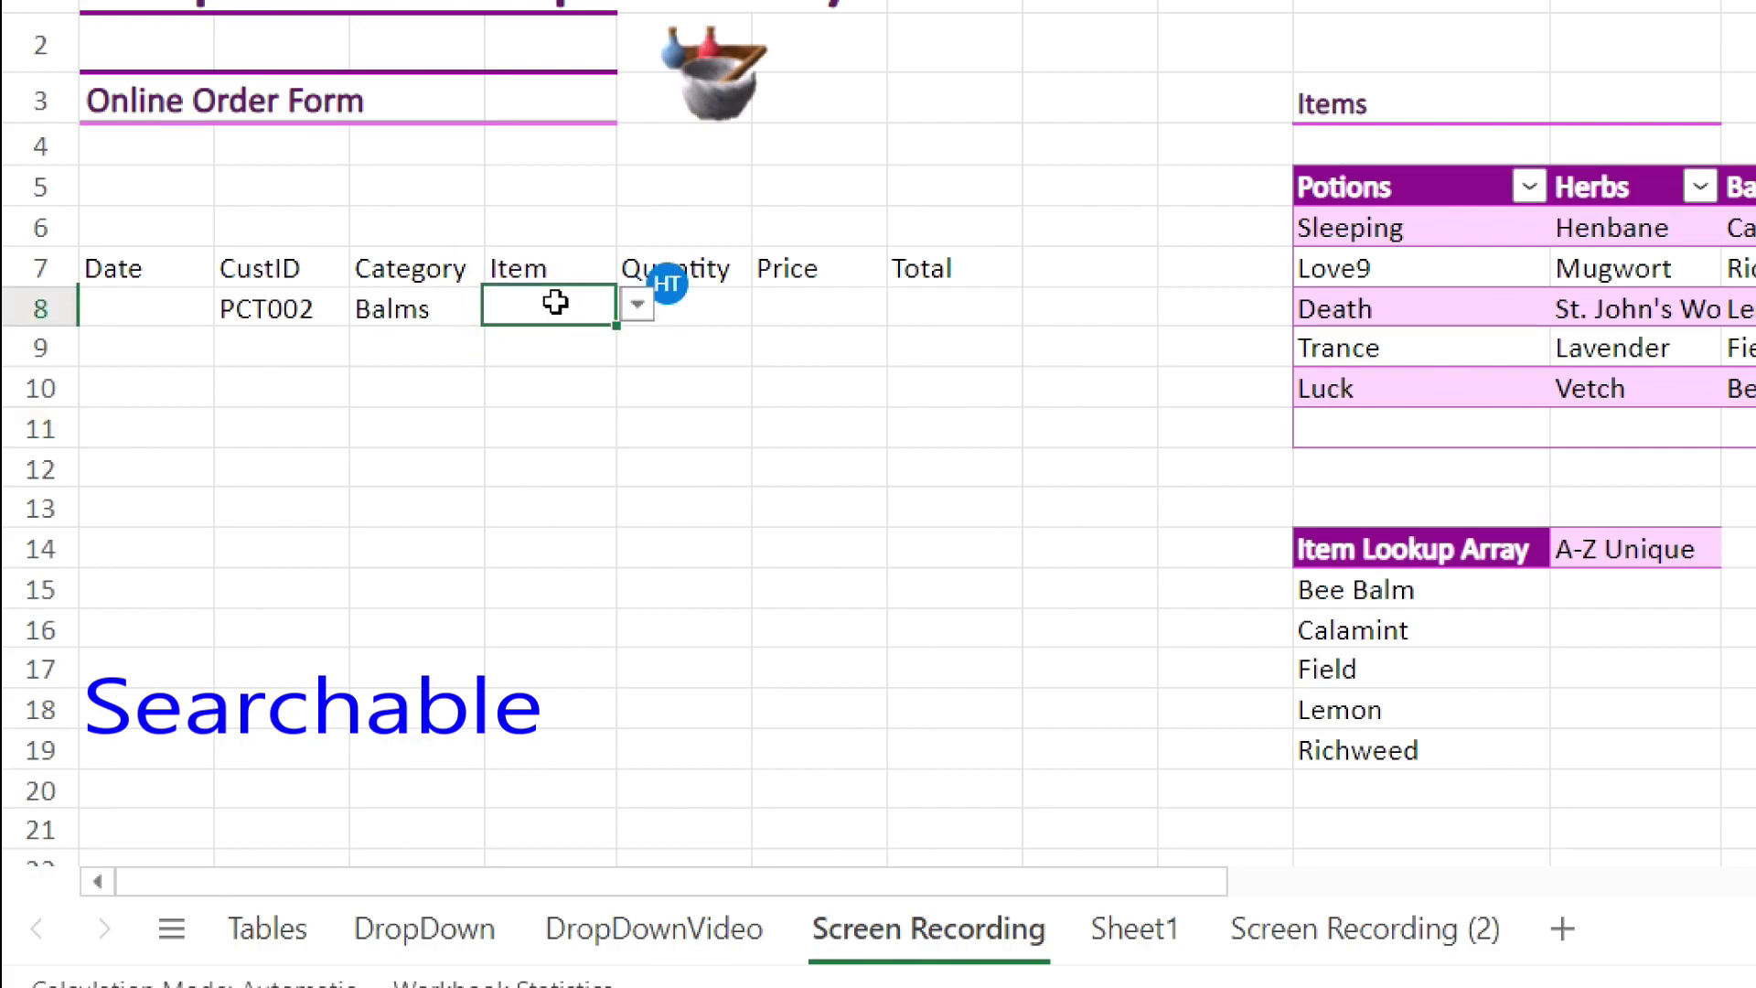
type("c")
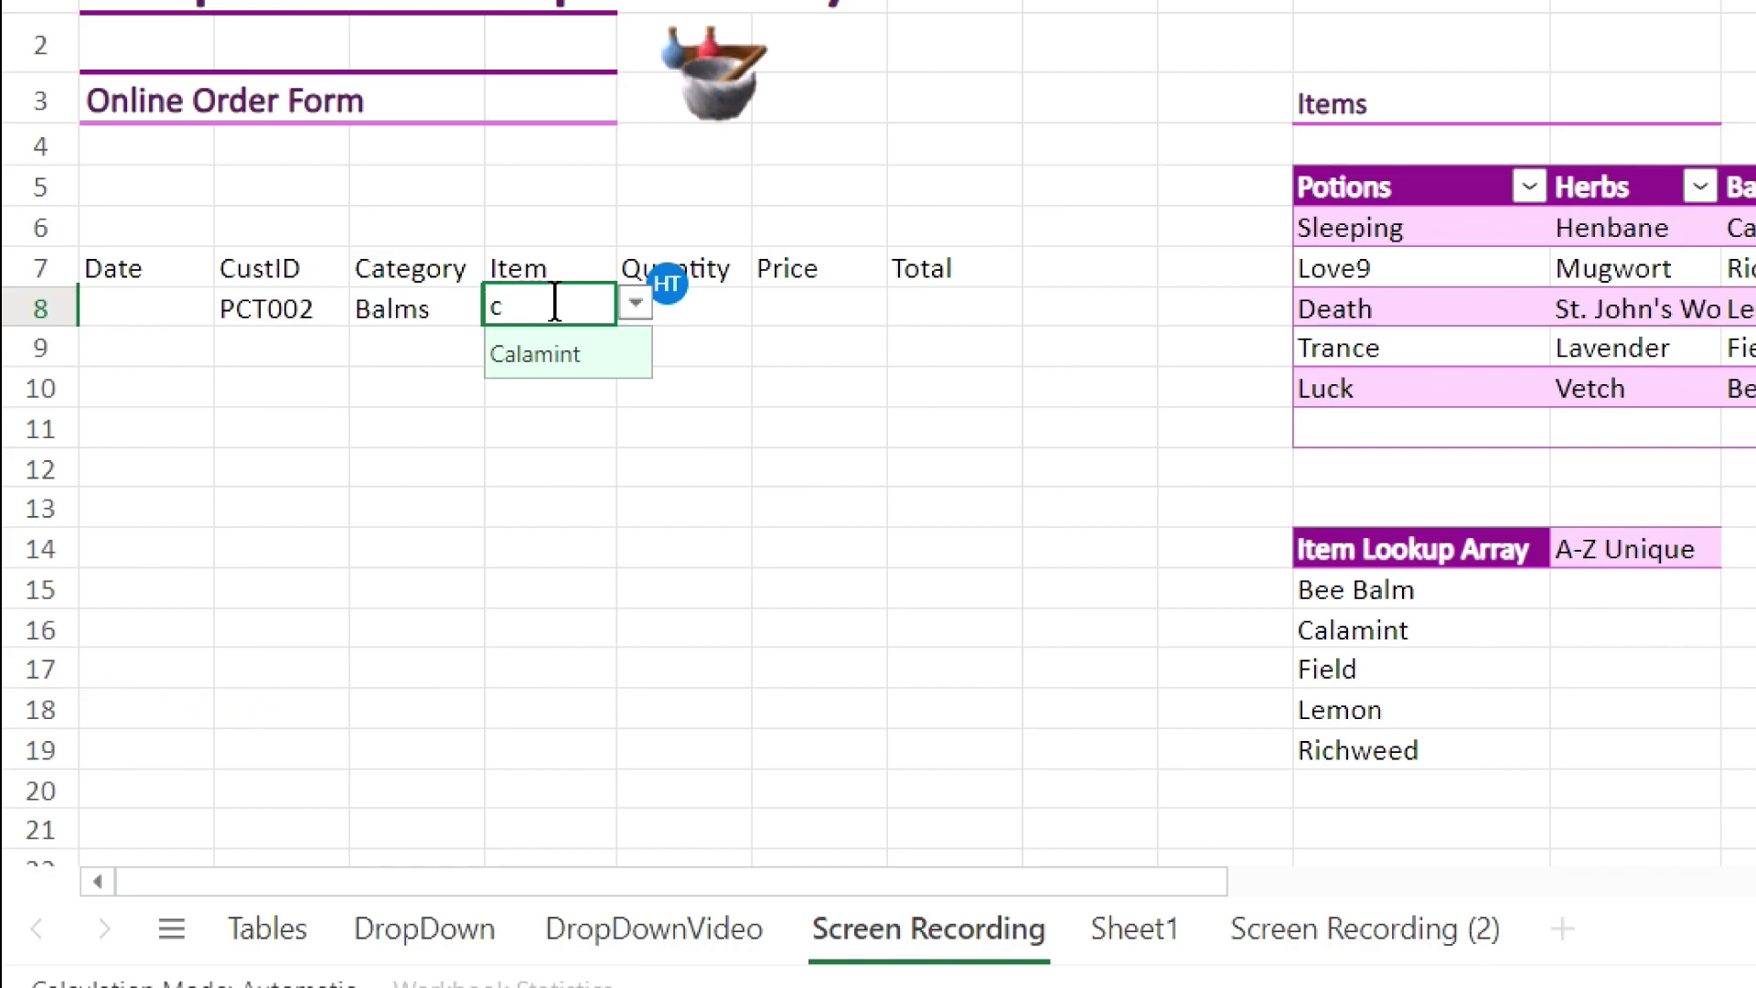
left_click(562, 356)
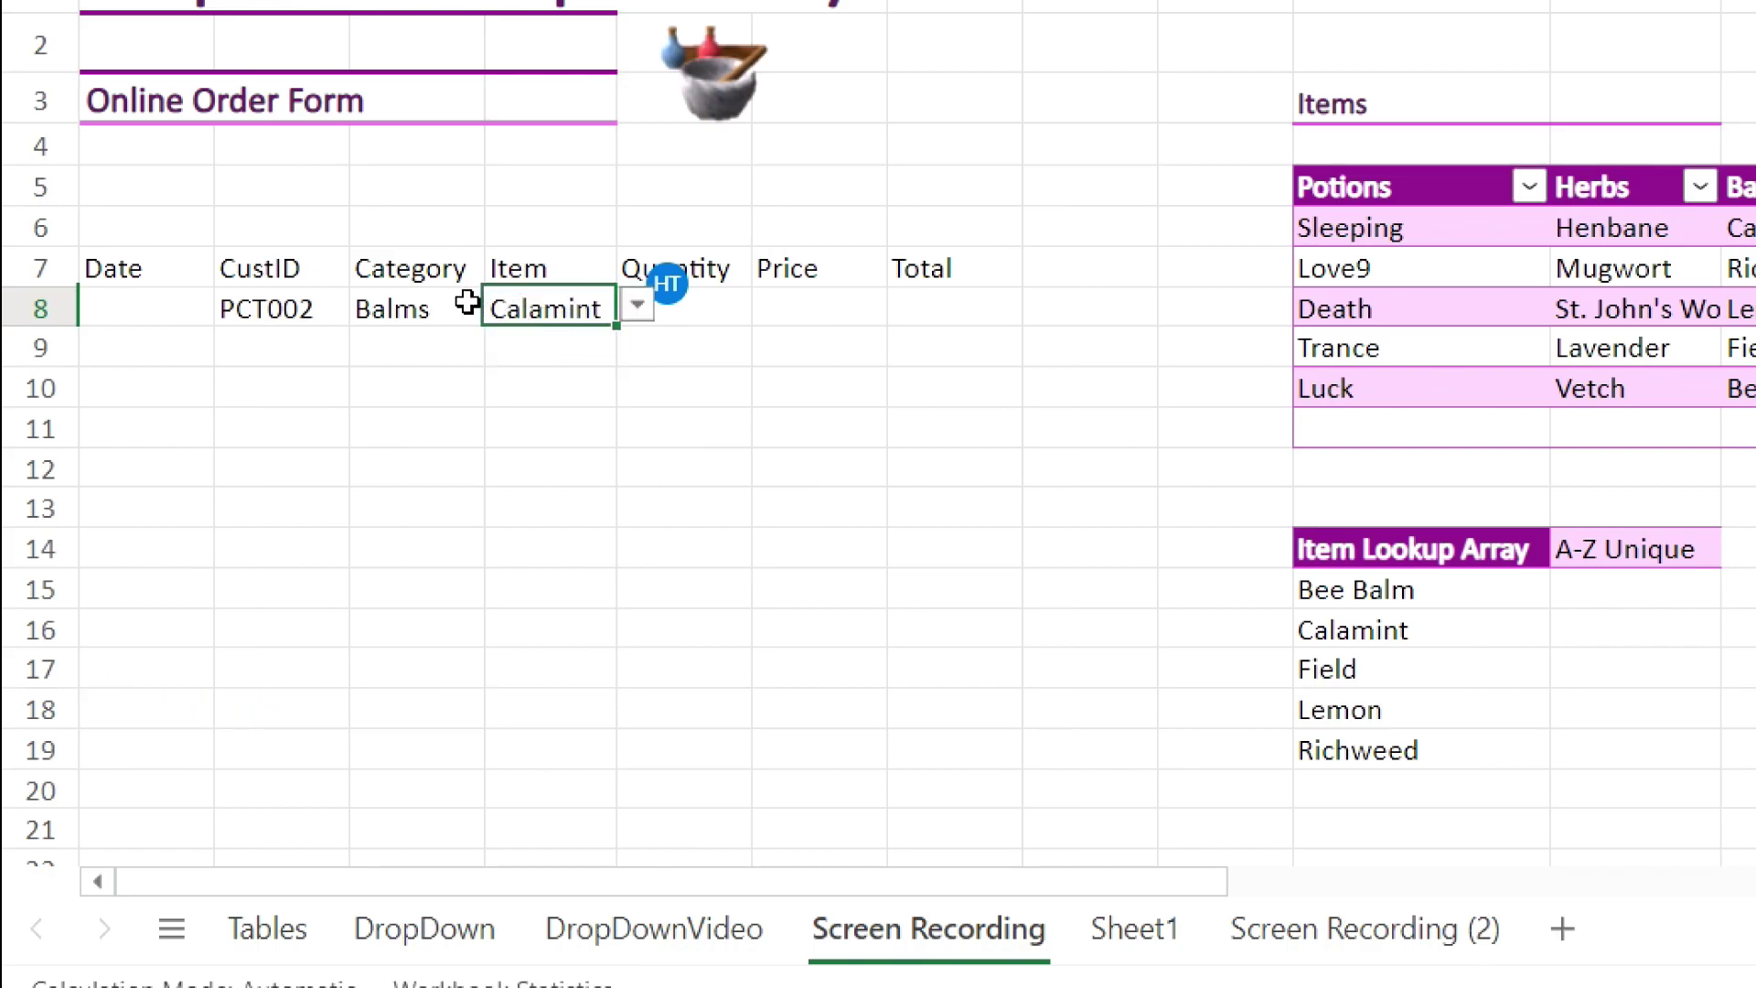
left_click(469, 305)
left_click(736, 494)
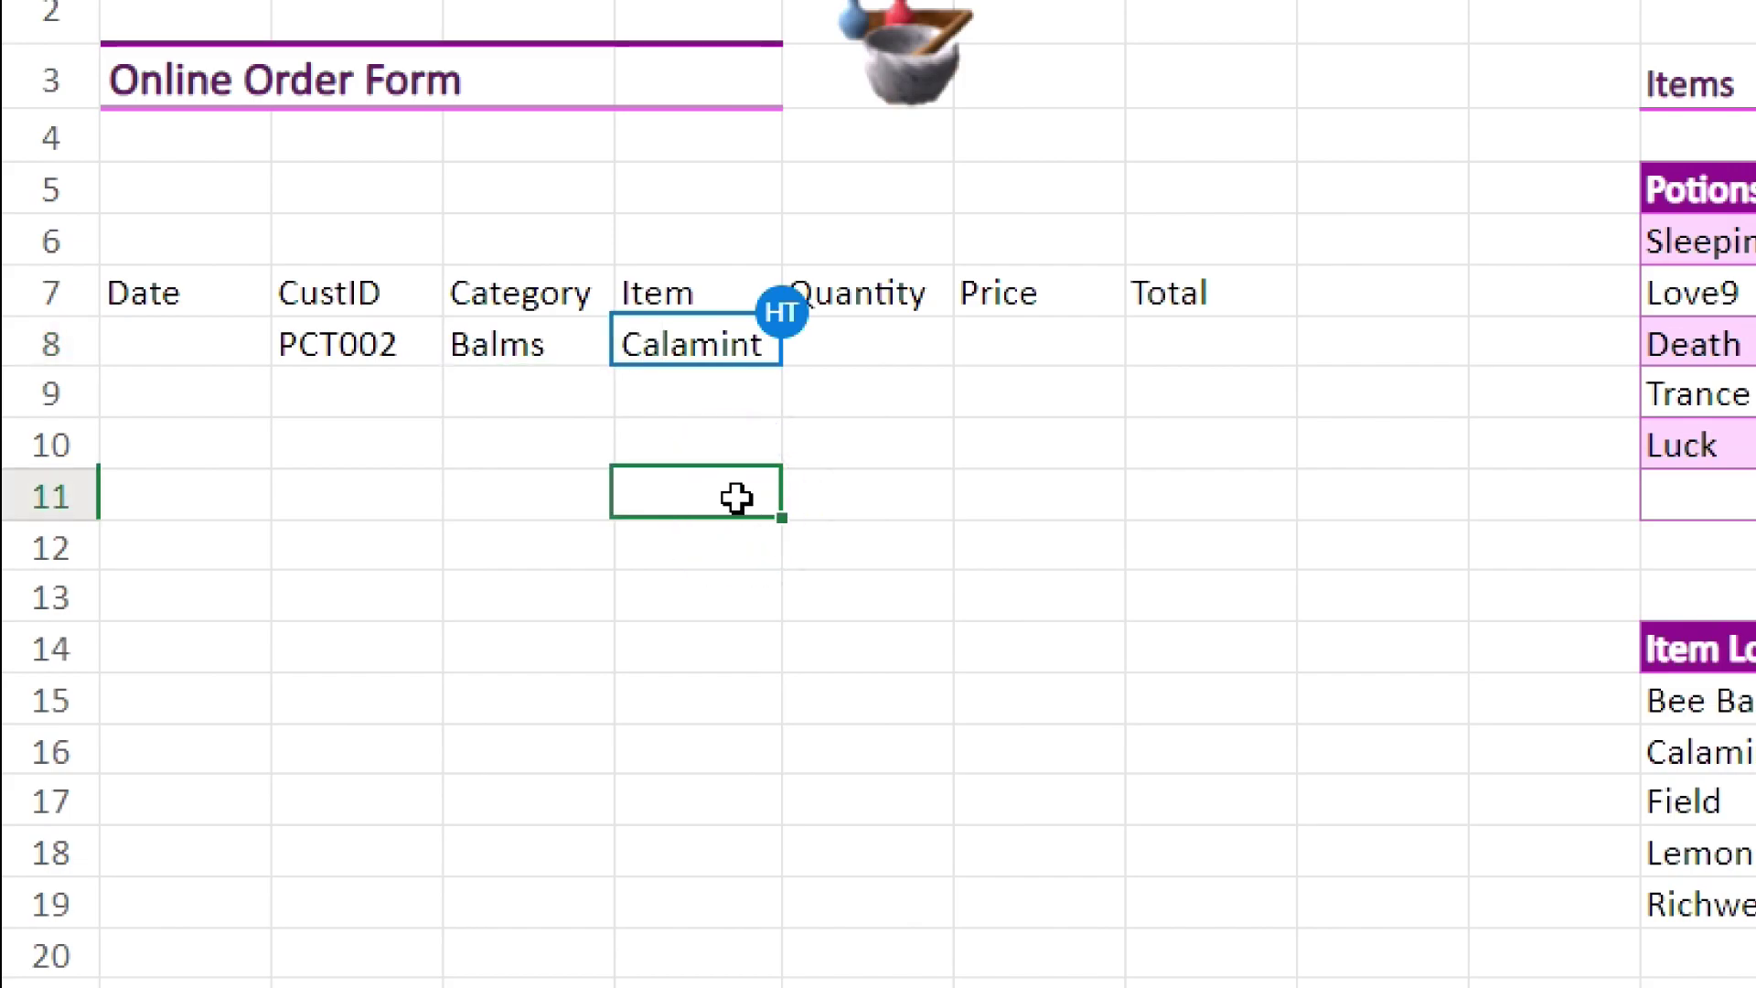